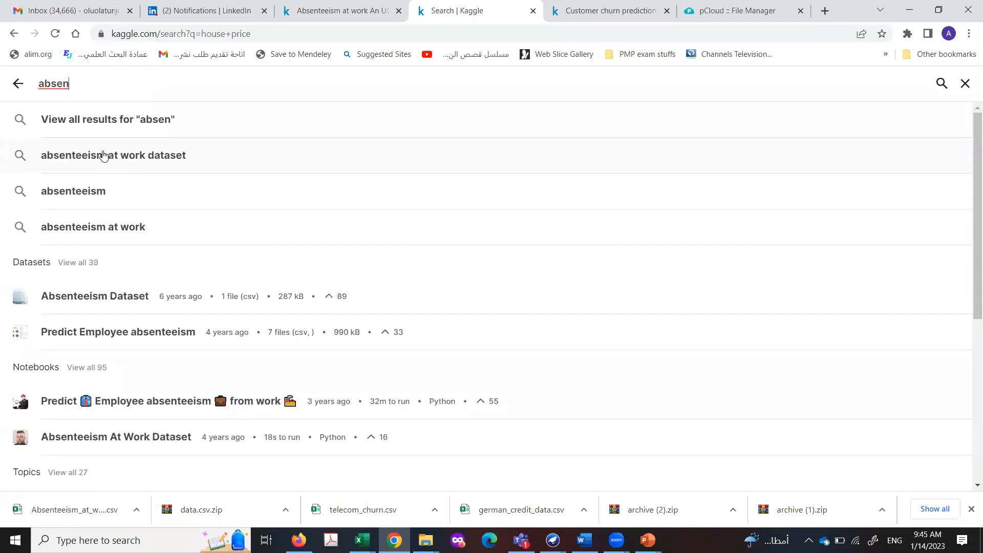
- Search Kaggle for the suggested "absenteeism at work dataset" and look through the first page of results for a suitable dataset
left_click(104, 156)
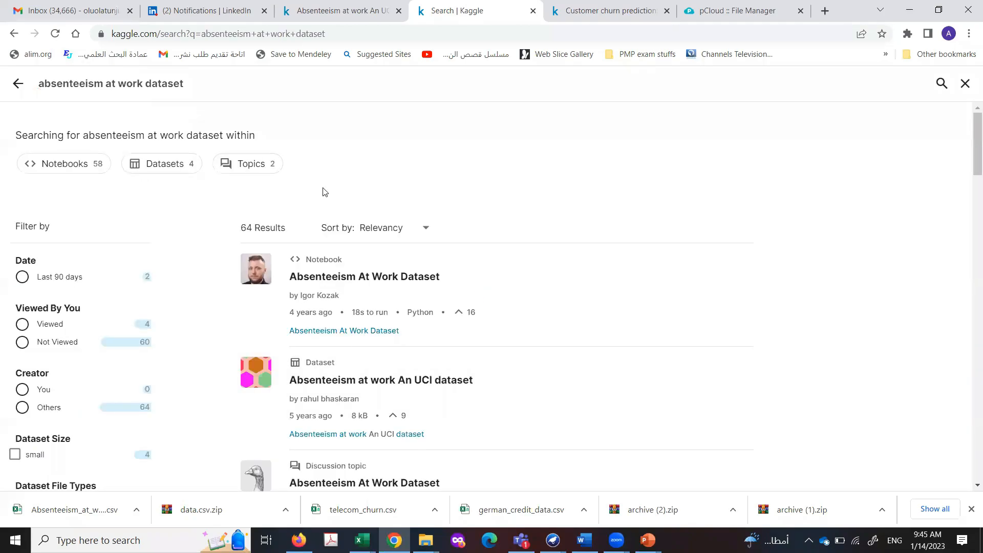
scroll(315, 191, "down", 4)
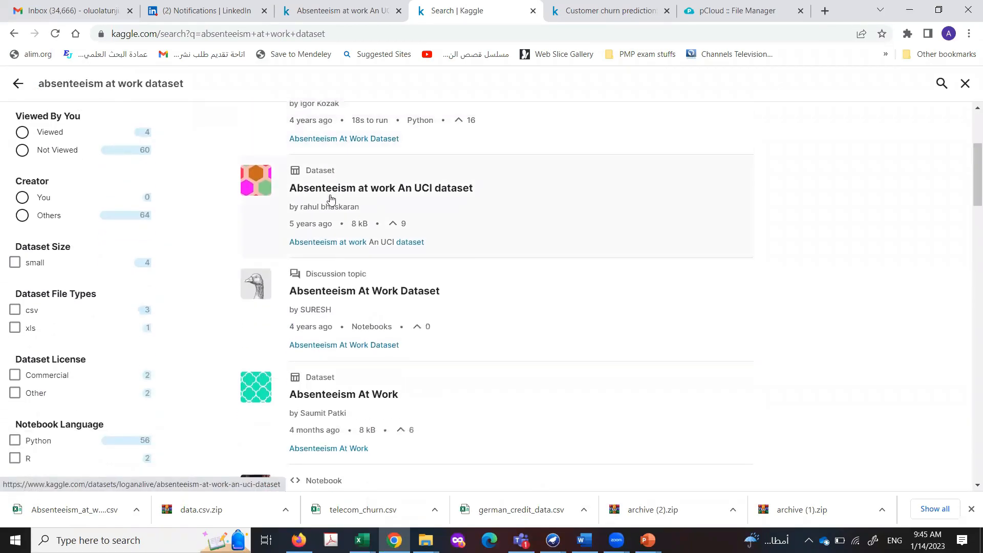
scroll(333, 210, "down", 2)
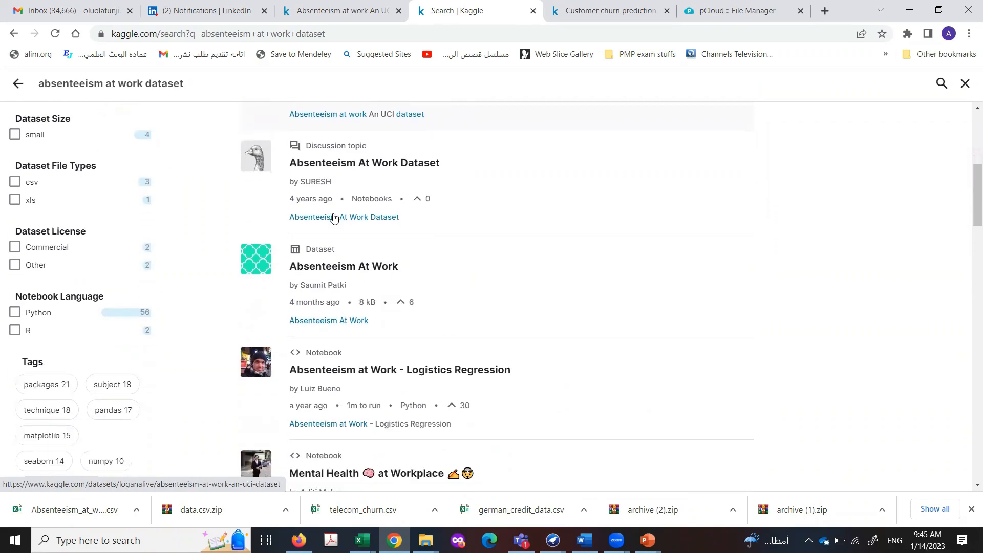
scroll(333, 221, "down", 2)
scroll(328, 228, "down", 2)
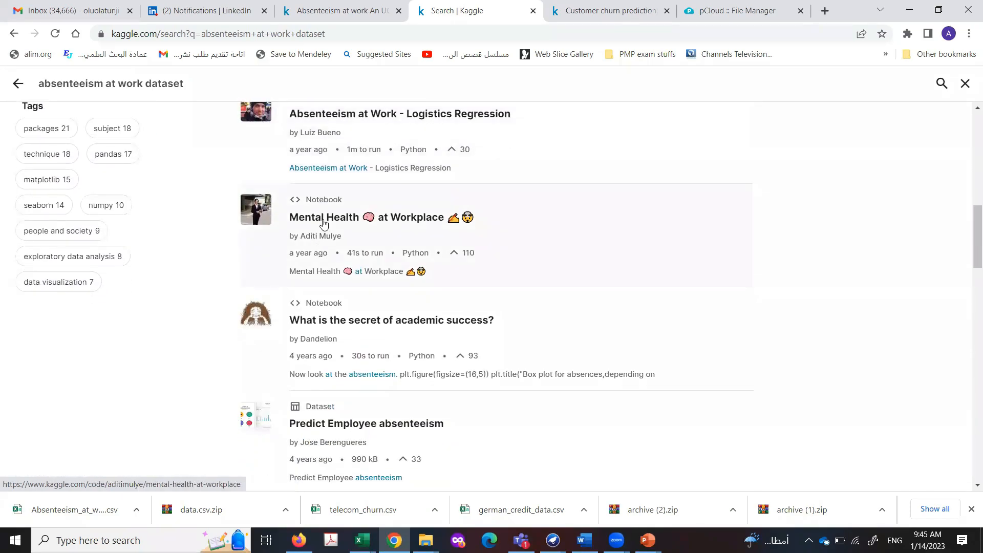
scroll(328, 220, "up", 4)
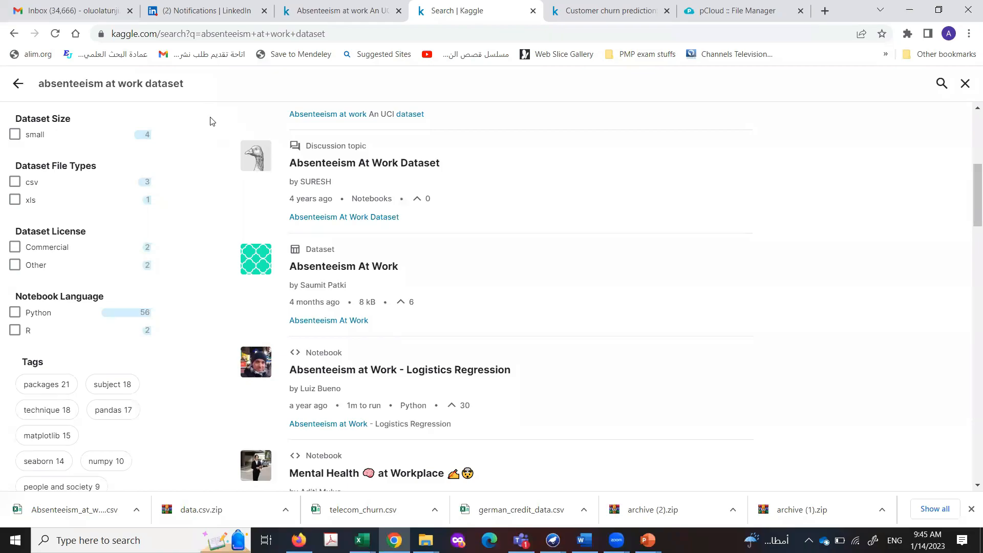
scroll(302, 276, "down", 5)
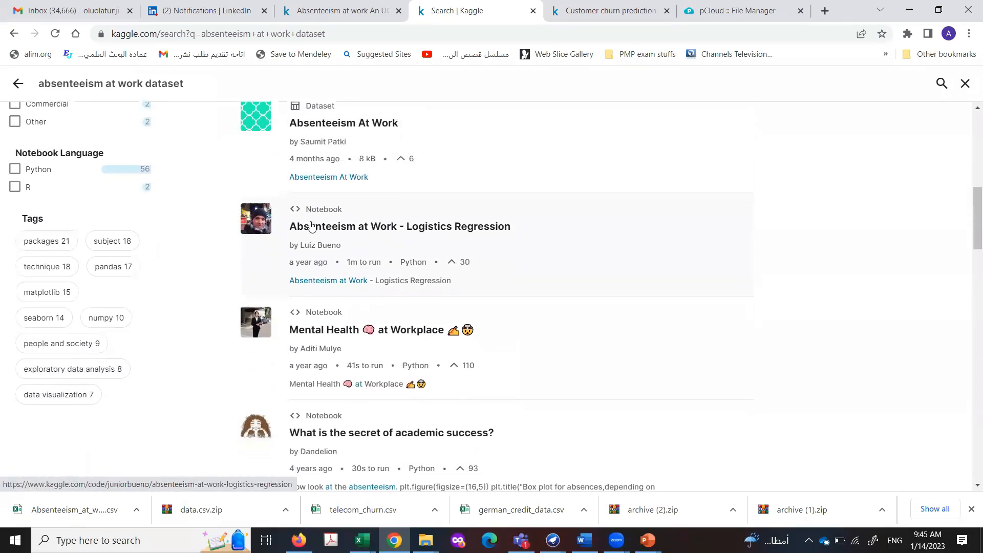
scroll(310, 225, "down", 6)
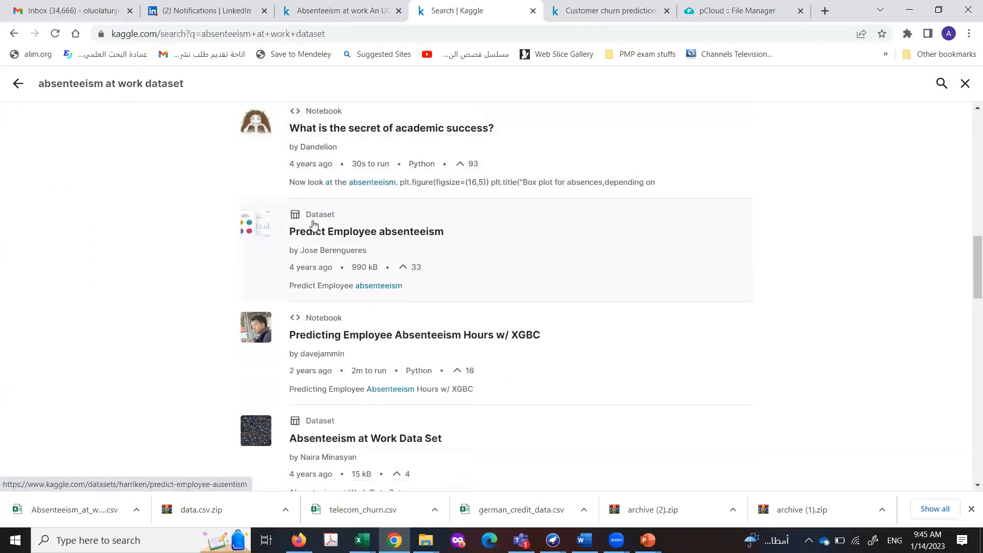
scroll(310, 225, "down", 2)
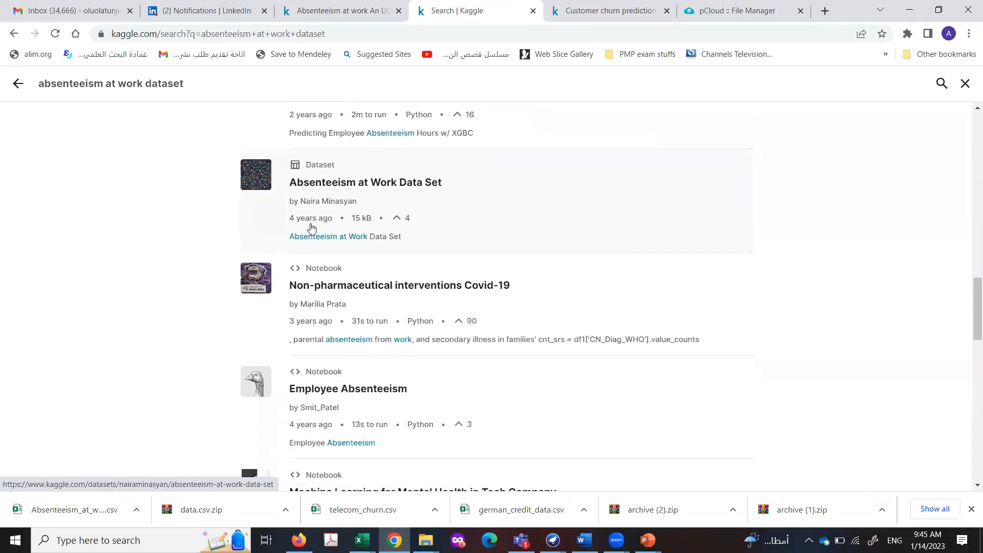
scroll(317, 221, "down", 4)
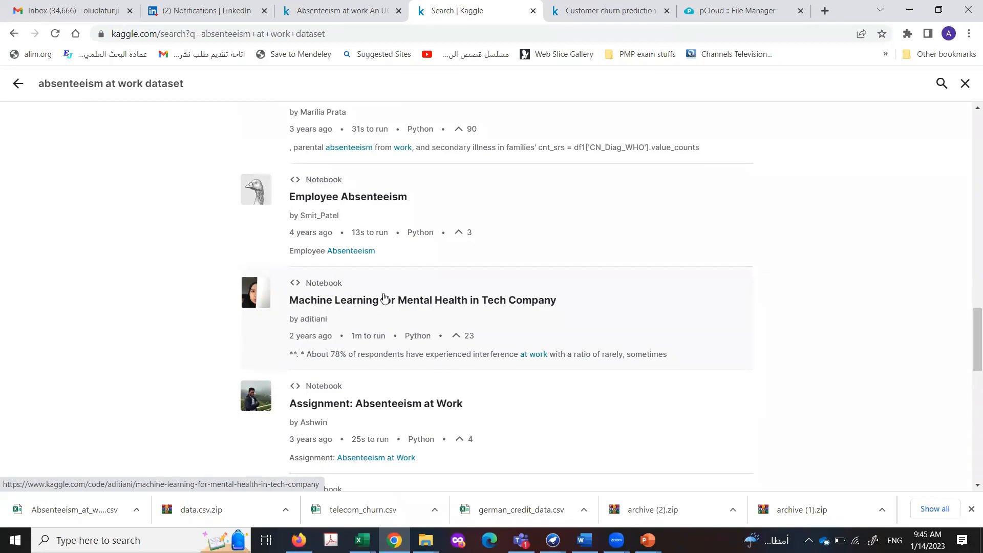
scroll(387, 303, "down", 13)
scroll(387, 303, "down", 1)
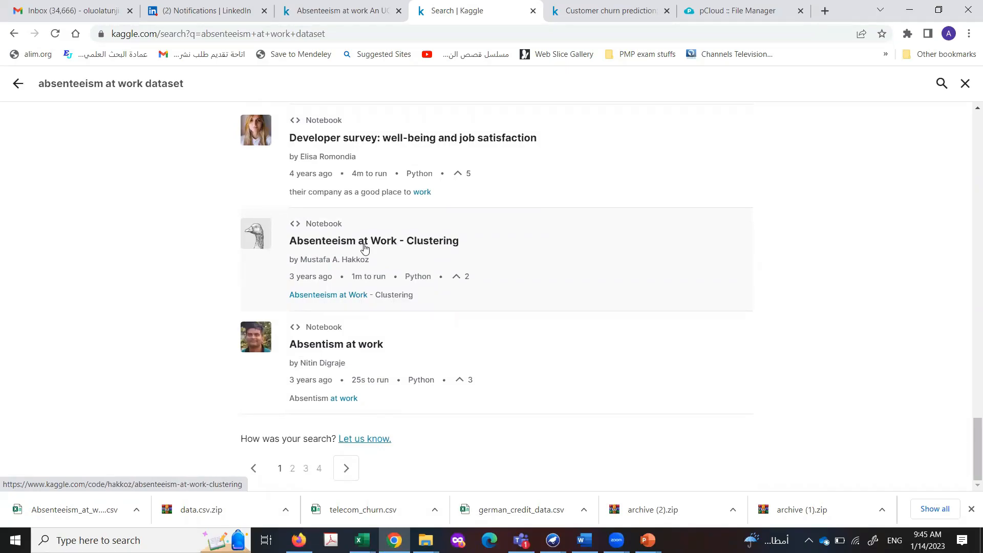
scroll(365, 248, "up", 10)
scroll(369, 230, "up", 6)
scroll(372, 214, "down", 17)
scroll(386, 314, "up", 20)
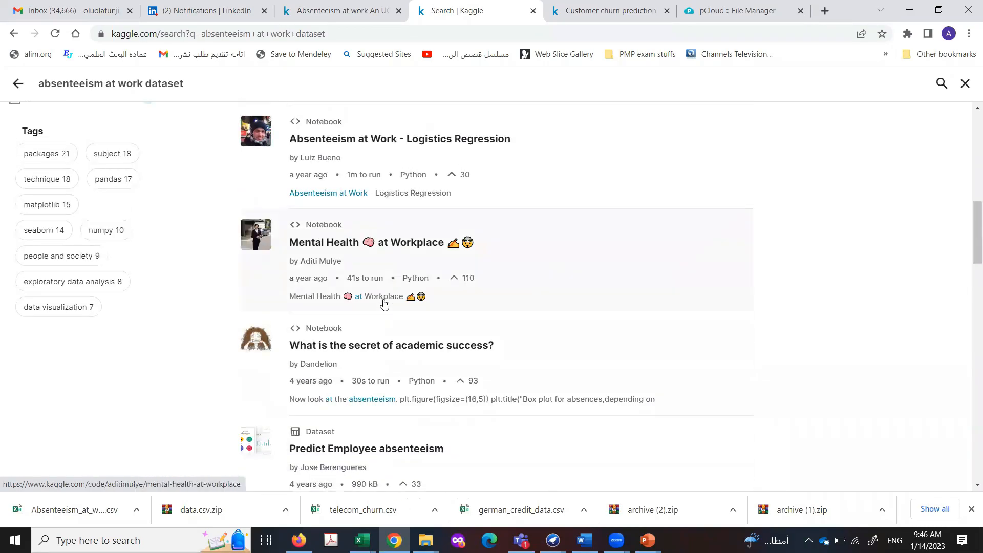
scroll(385, 308, "up", 6)
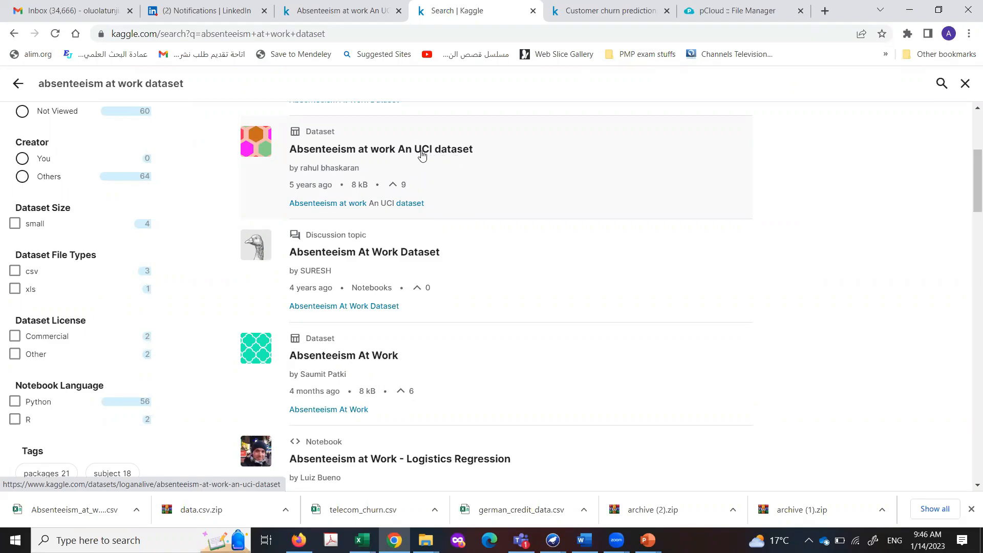
- Open the "Absenteeism at work An UCI dataset" result and review the overview on its Data Card
left_click(335, 152)
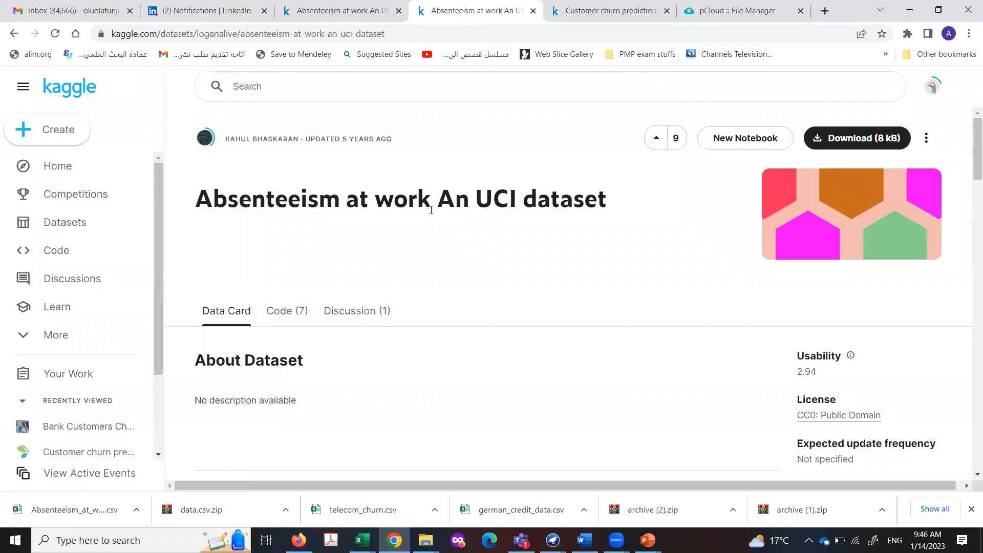
scroll(450, 205, "down", 4)
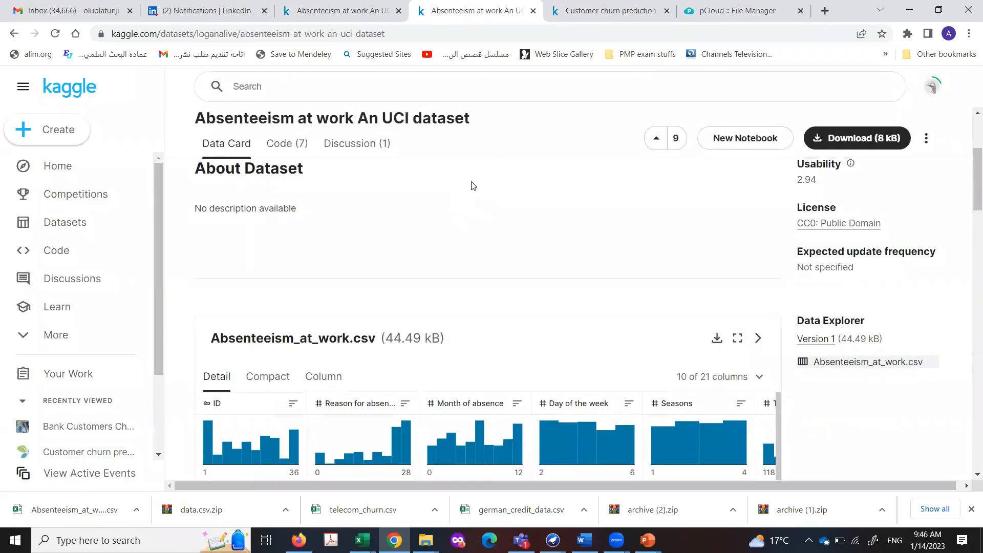
scroll(469, 185, "up", 4)
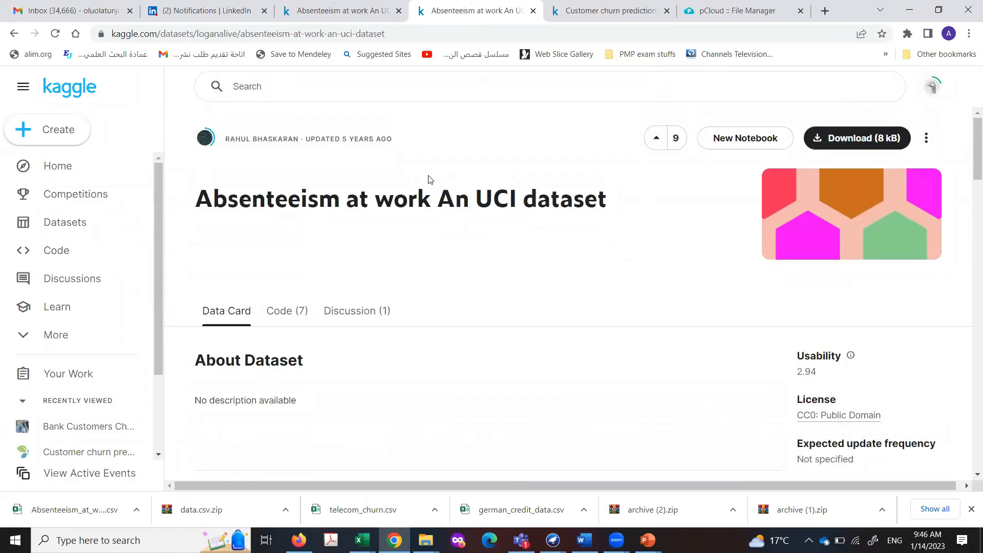
scroll(399, 181, "down", 5)
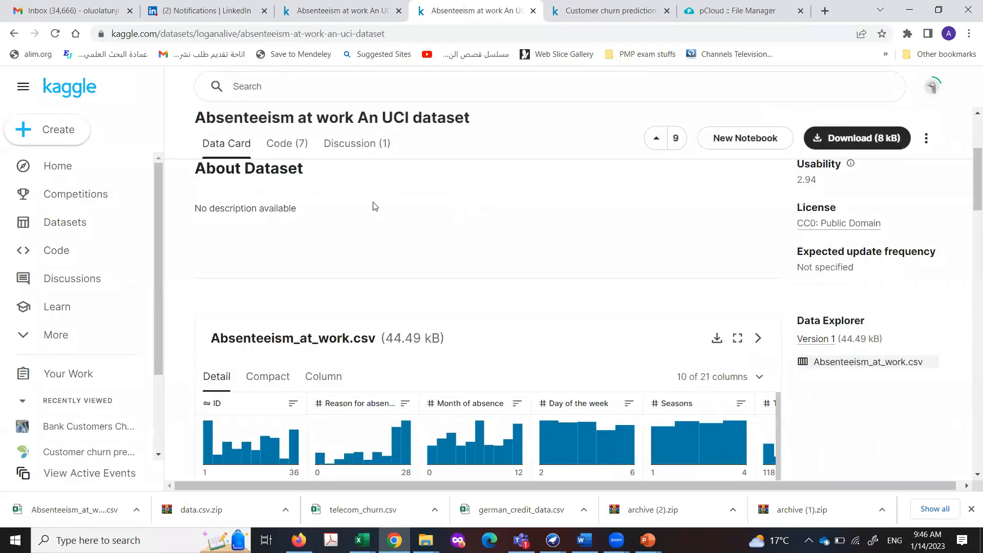
scroll(356, 189, "up", 5)
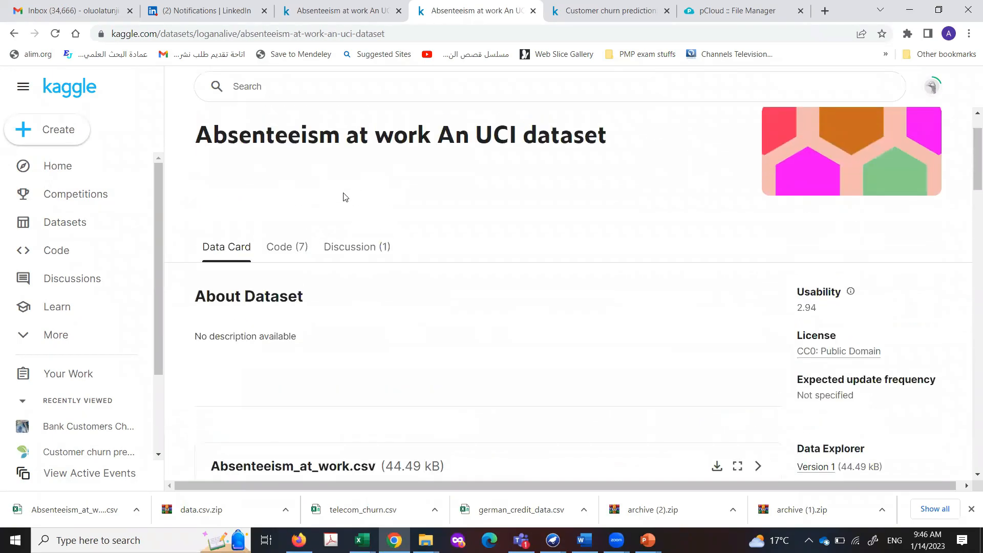
- Read the dataset's discussion topic "Explanation of the Data set" with its comments, and return to the discussion list
left_click(360, 248)
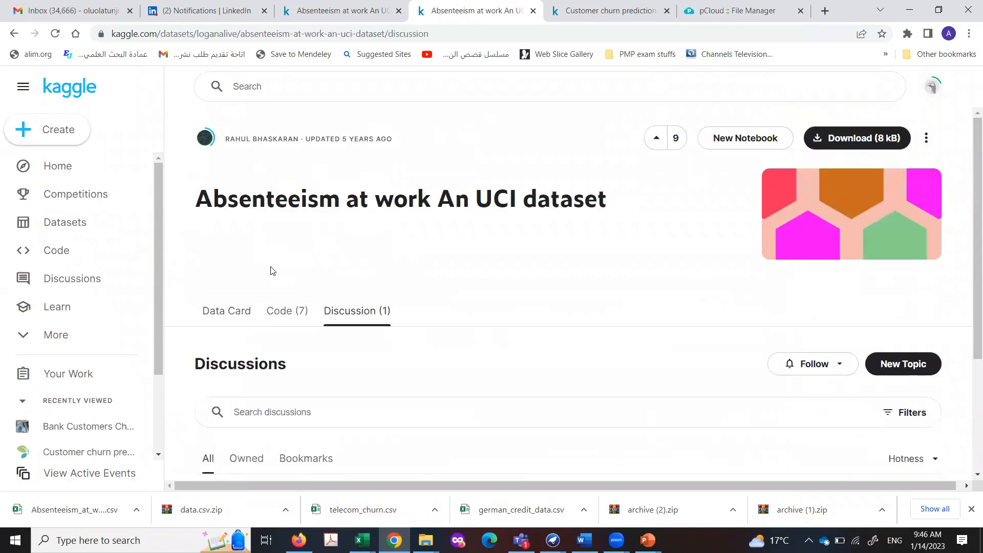
scroll(274, 270, "down", 2)
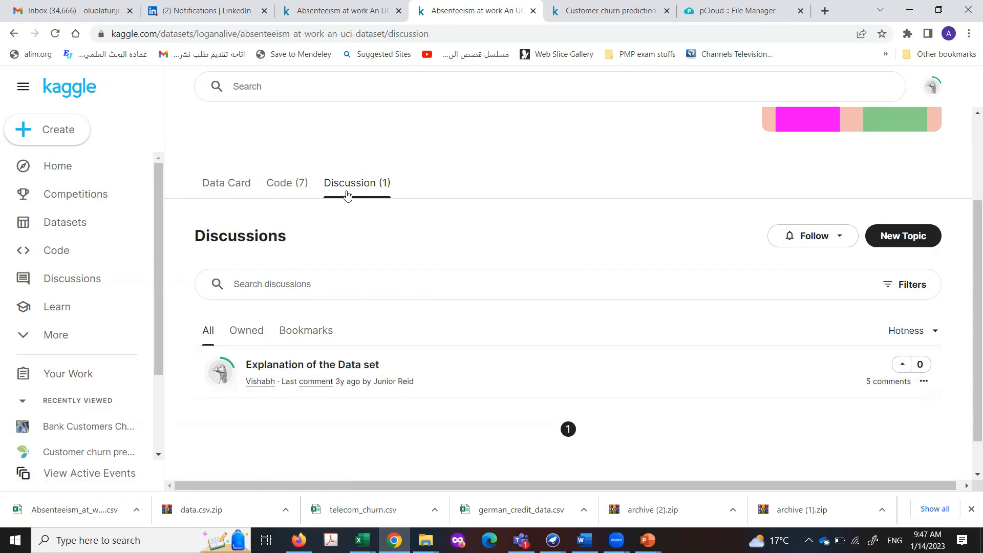
left_click(288, 369)
scroll(329, 318, "down", 5)
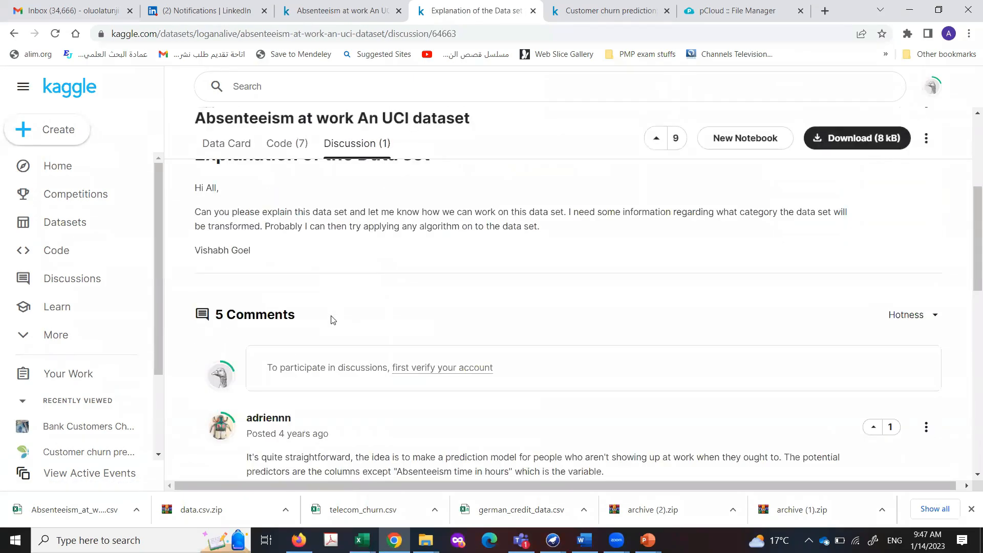
scroll(333, 318, "down", 3)
scroll(329, 314, "up", 8)
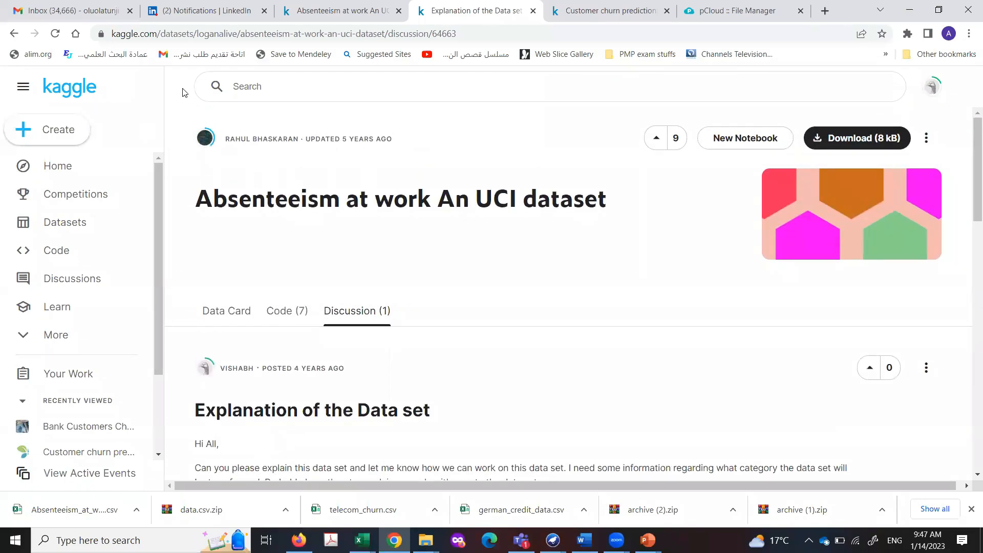
left_click(14, 33)
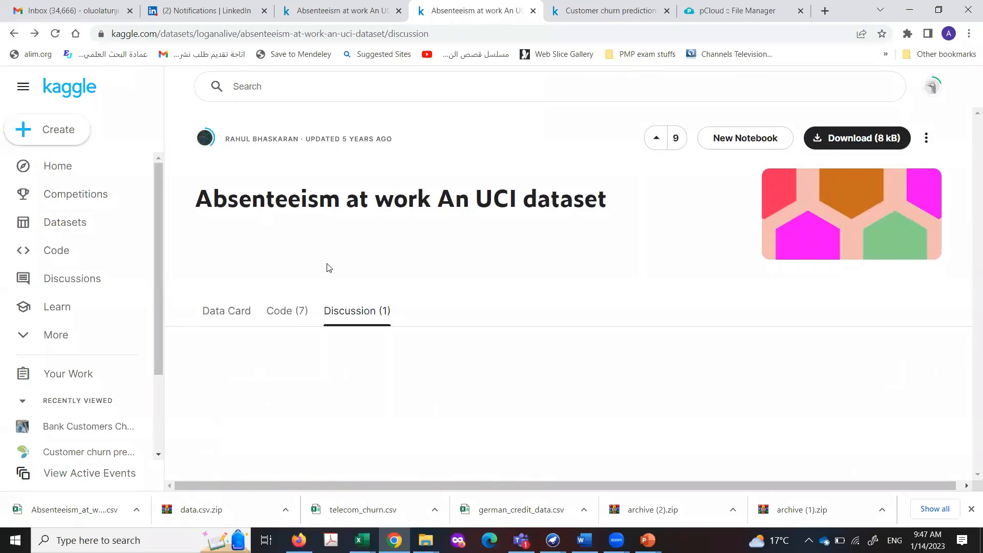
- Return to the dataset's Data Card, examine the detail preview of Absenteeism_at_work.csv and download the file
left_click(222, 313)
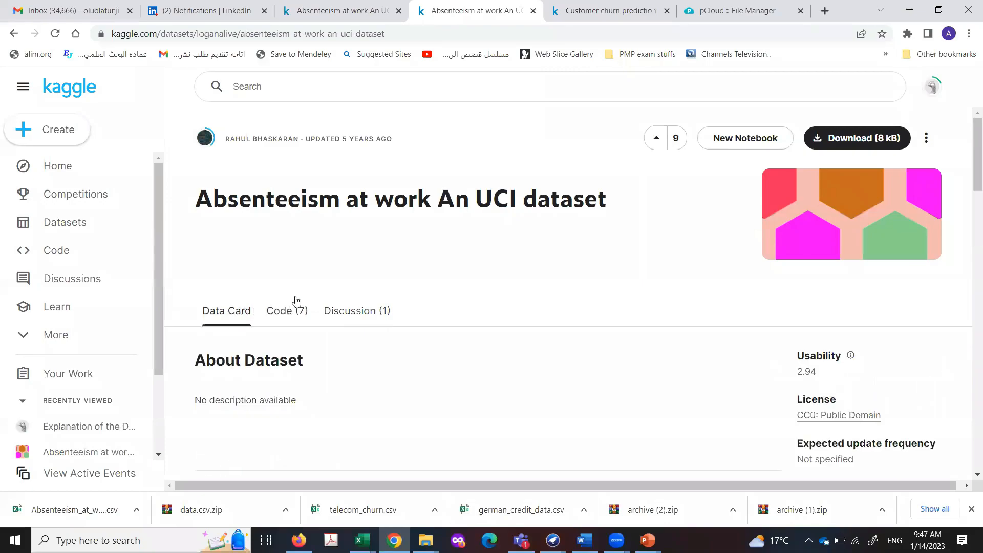
scroll(295, 301, "down", 2)
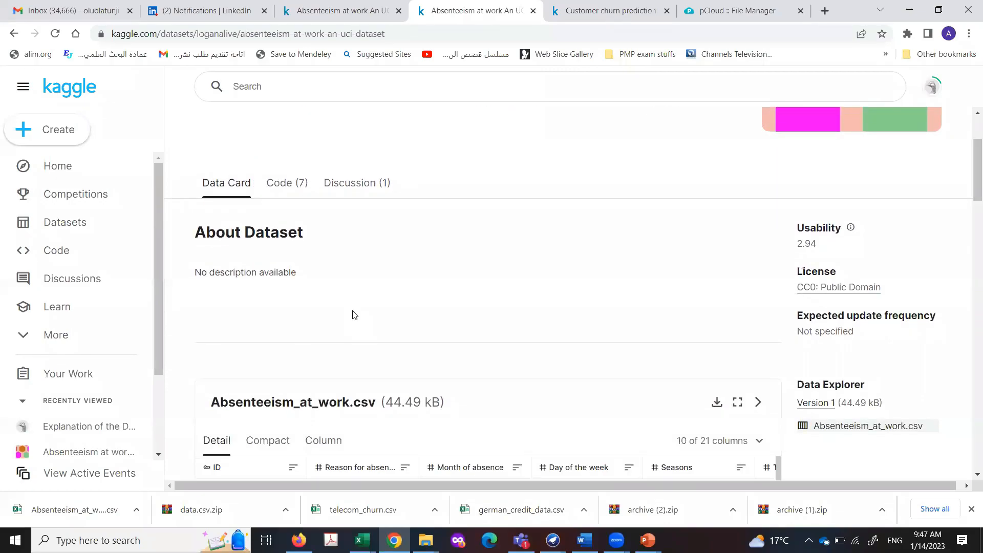
scroll(353, 314, "down", 3)
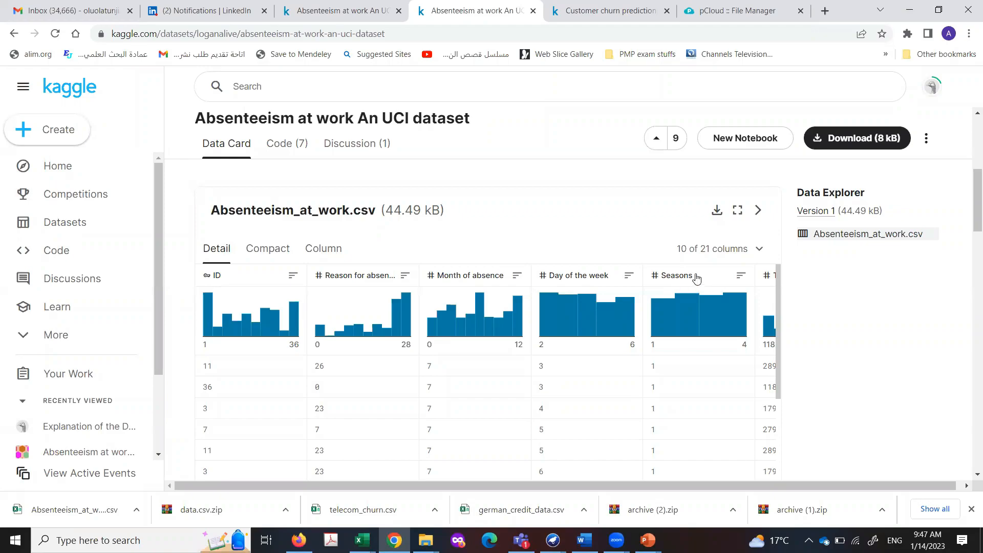
scroll(717, 289, "down", 3)
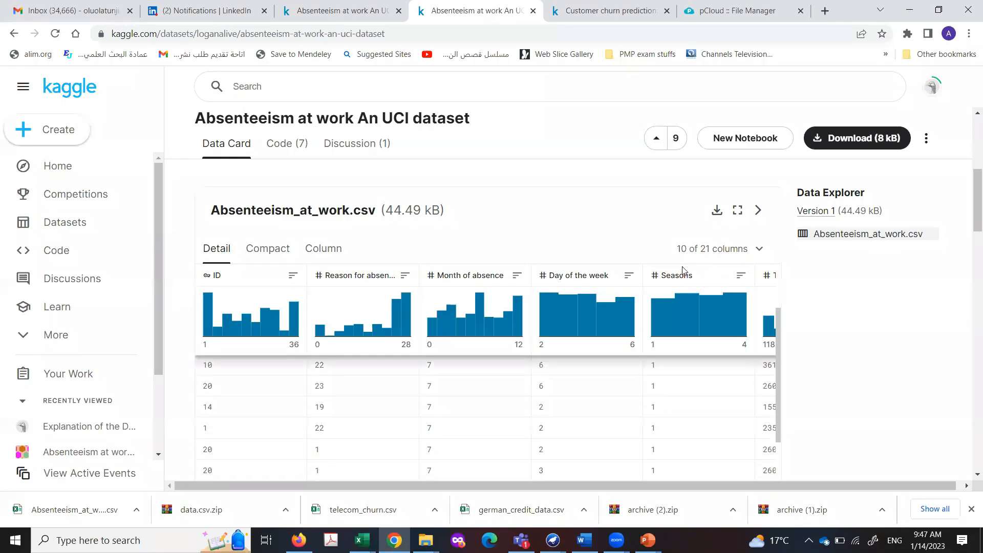
scroll(719, 284, "up", 3)
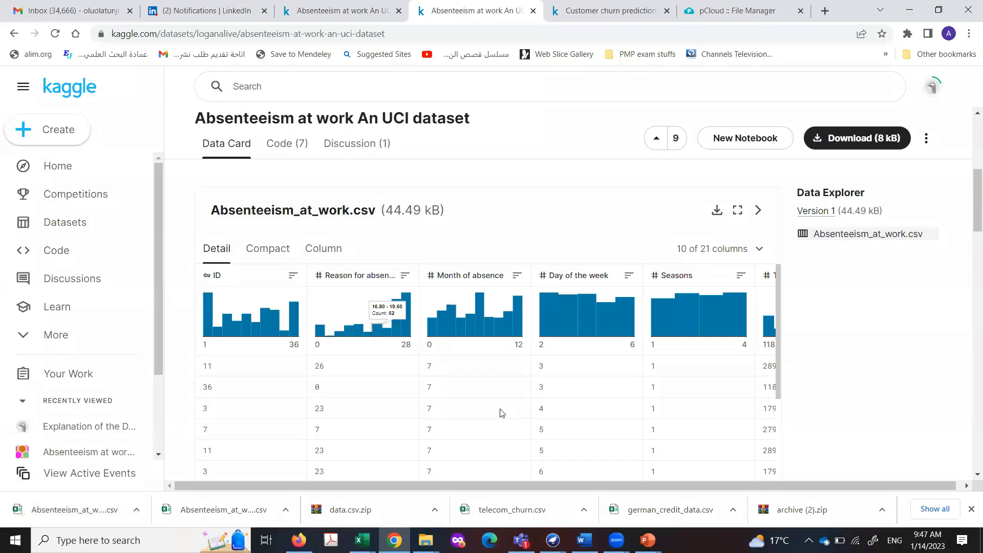
- Switch the Absenteeism_at_work.csv preview to the Column view and examine the distributions and statistics from ID to Day of the week
scroll(438, 233, "up", 2)
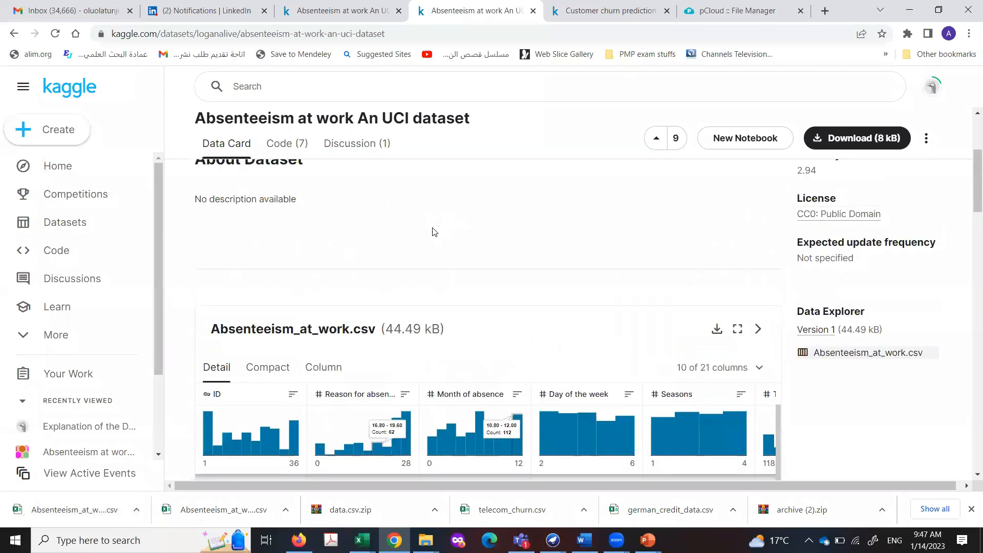
scroll(349, 287, "down", 1)
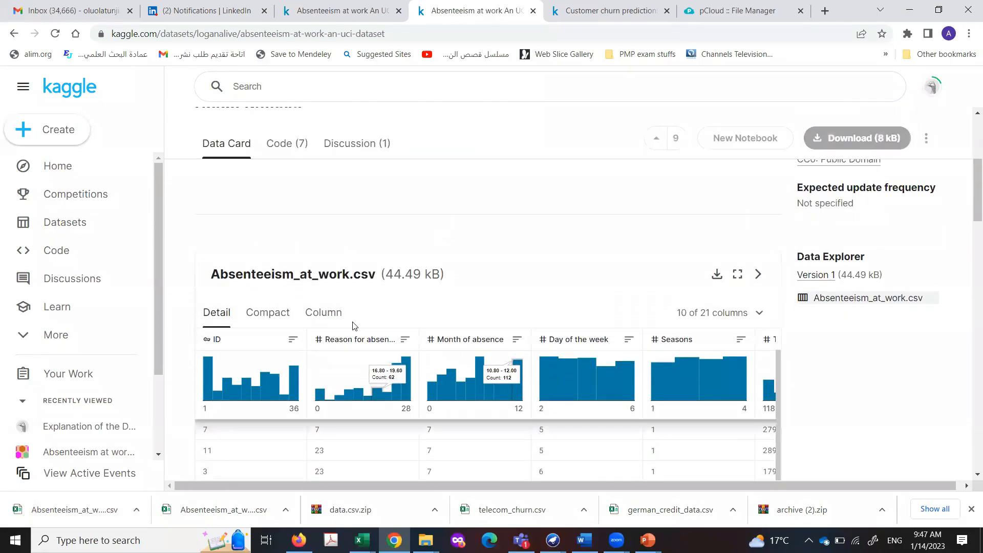
left_click(320, 314)
scroll(405, 311, "down", 2)
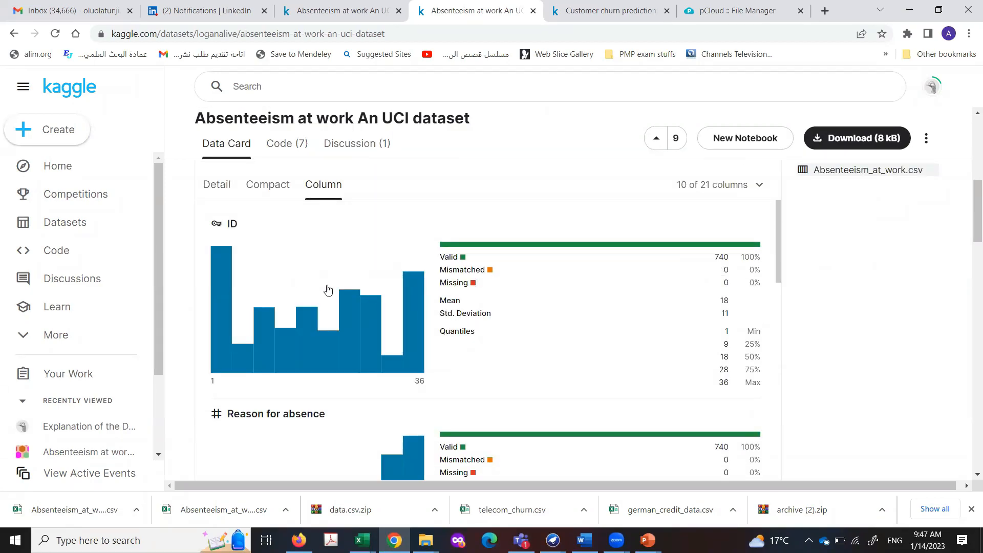
scroll(325, 282, "down", 2)
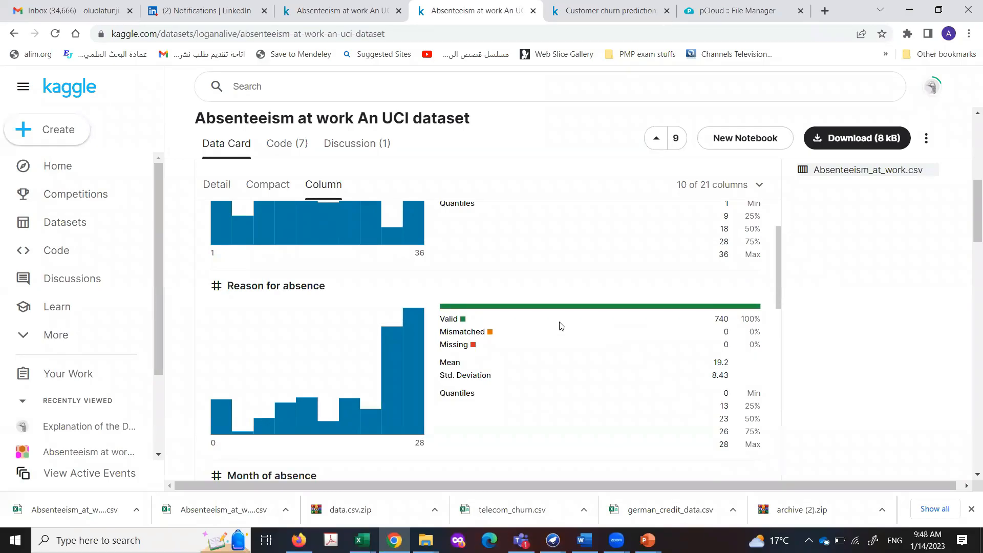
scroll(417, 381, "down", 6)
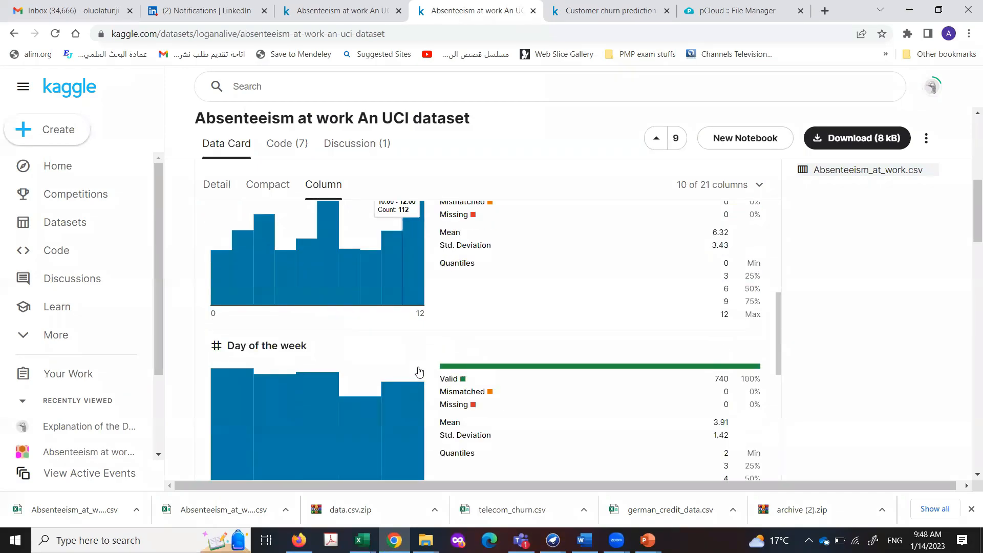
scroll(417, 377, "up", 7)
scroll(415, 374, "up", 1)
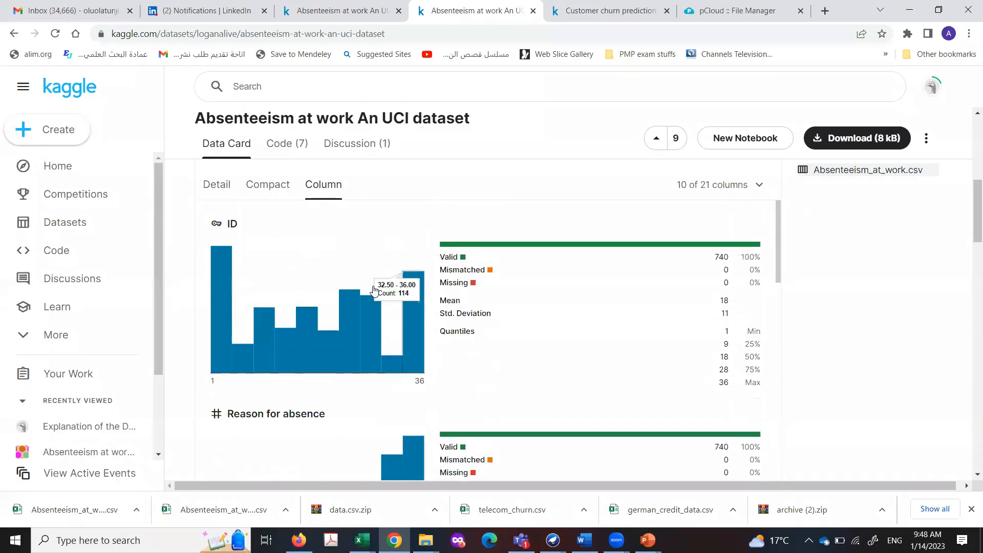
- Switch the Absenteeism_at_work.csv preview to the Compact view and look through its data rows
left_click(266, 187)
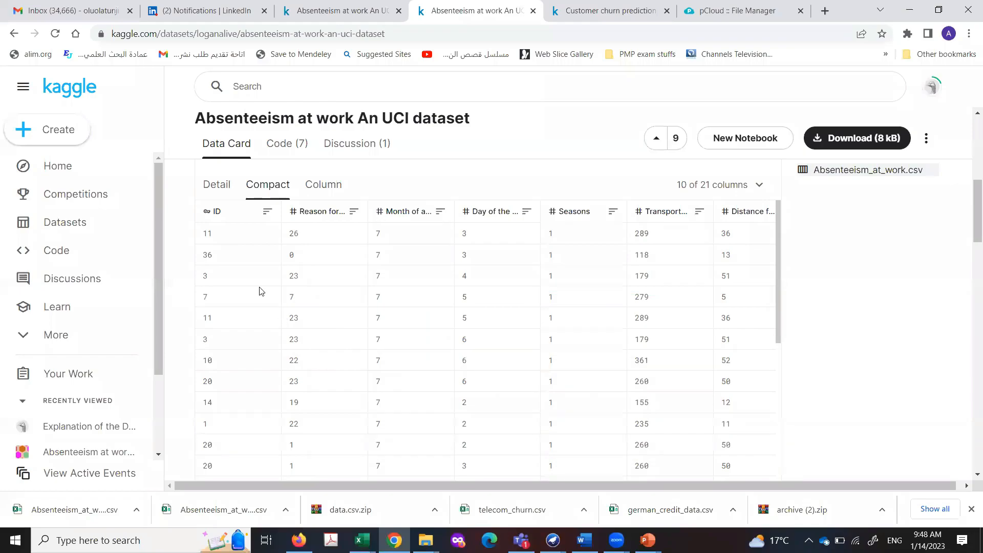
scroll(512, 276, "down", 10)
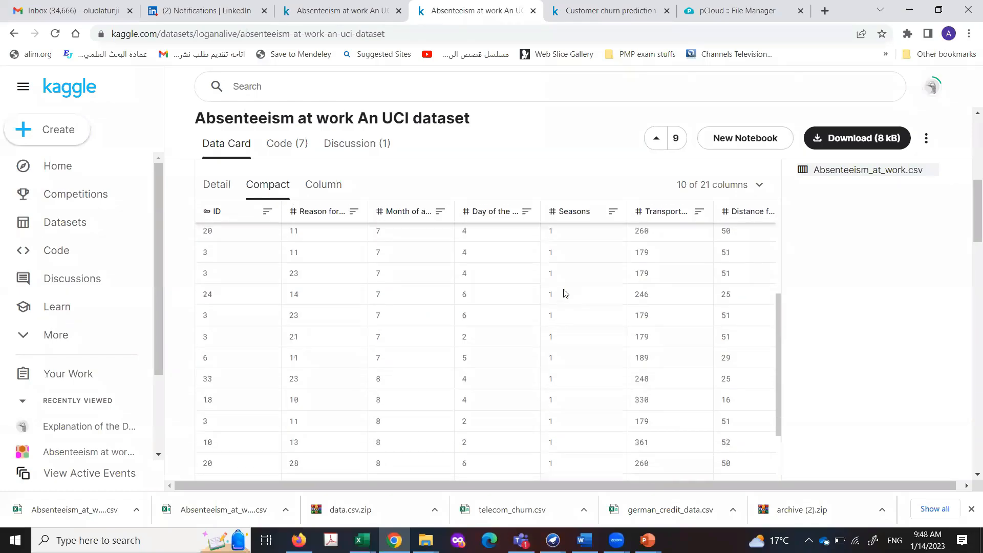
- Look through further rows of the Absenteeism_at_work.csv Compact preview
scroll(829, 302, "down", 6)
scroll(768, 310, "up", 10)
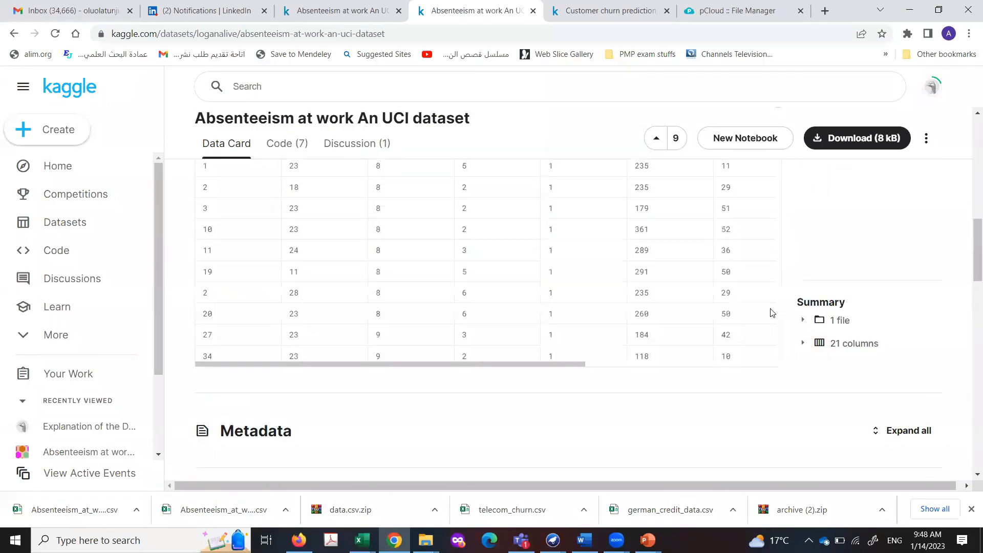
scroll(896, 349, "down", 3)
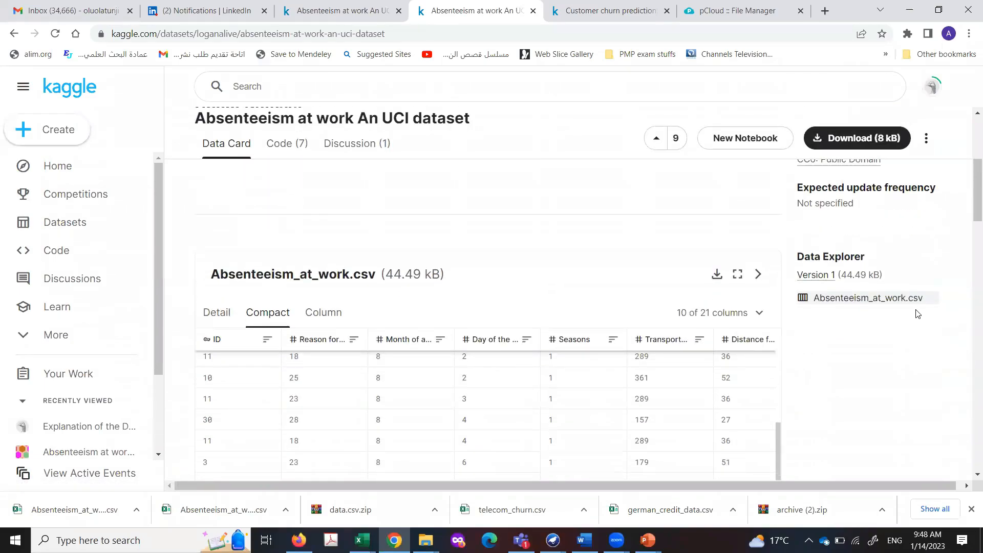
scroll(687, 326, "down", 5)
scroll(687, 326, "down", 8)
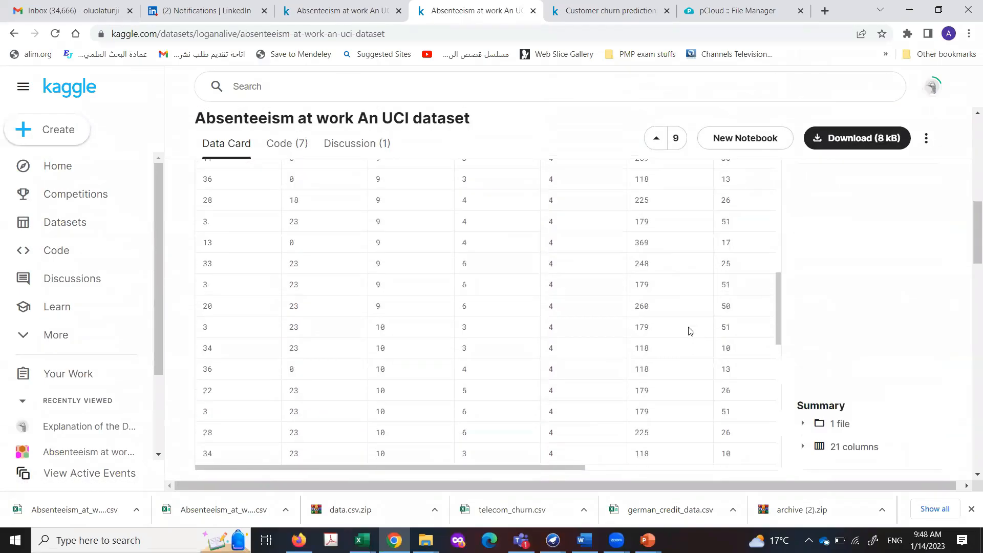
- Look over the dataset's Metadata sections and the Activity Overview statistics, and return to the data preview
scroll(604, 363, "down", 2)
scroll(604, 364, "down", 5)
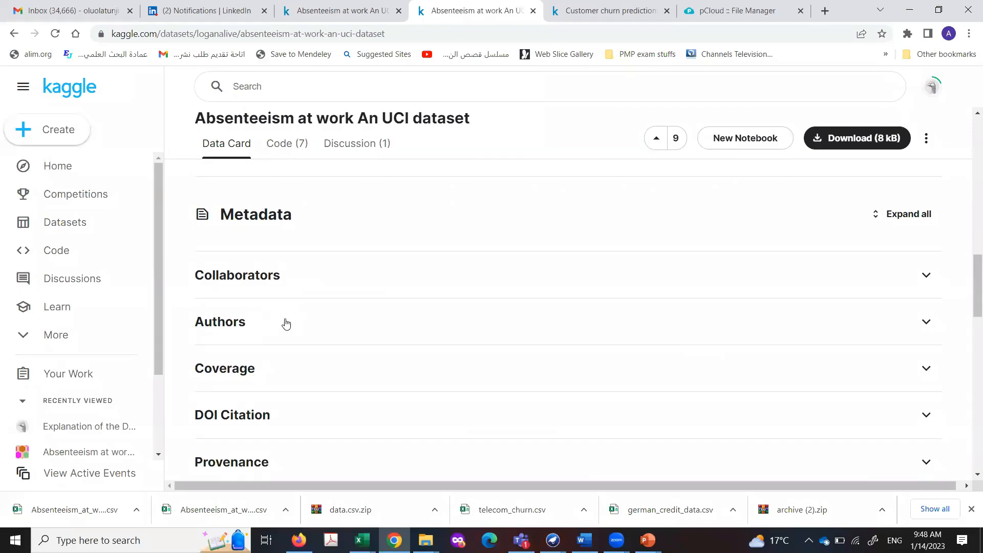
scroll(241, 417, "down", 1)
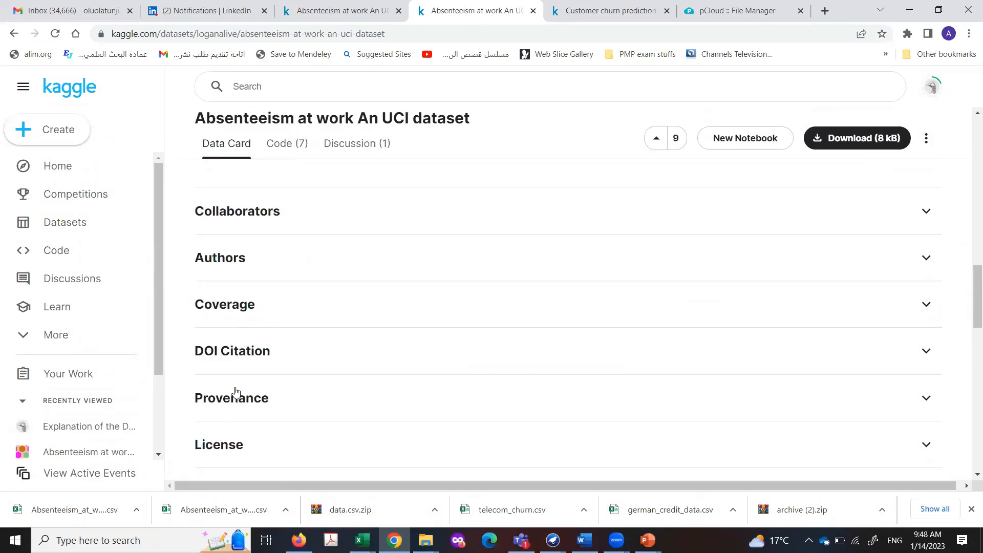
scroll(253, 364, "down", 2)
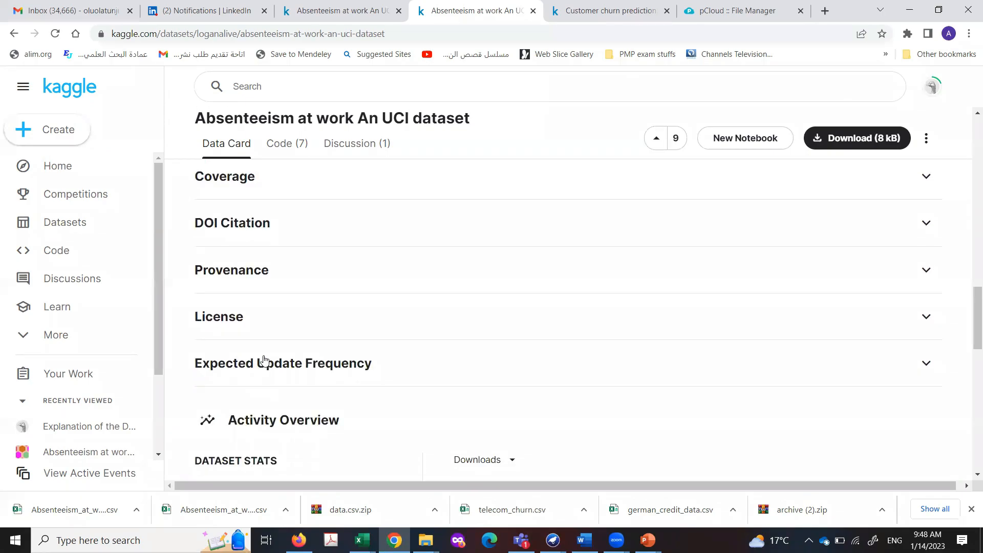
scroll(263, 360, "down", 2)
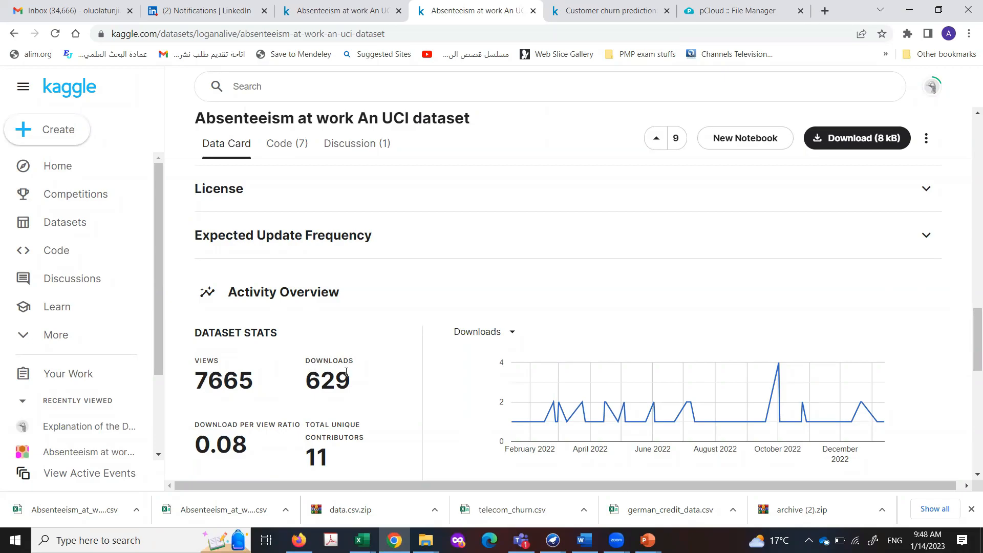
scroll(311, 368, "down", 1)
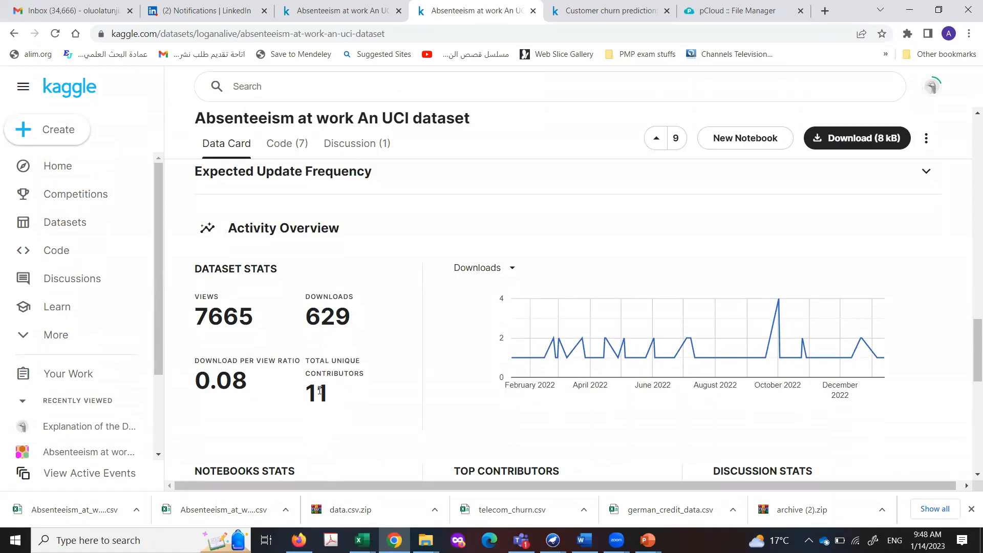
scroll(320, 388, "down", 2)
scroll(338, 374, "up", 15)
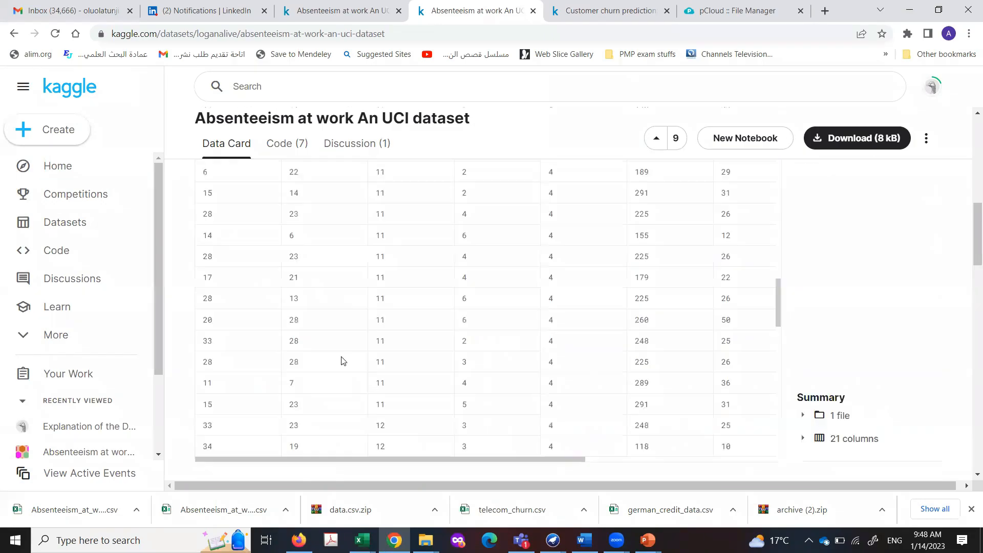
- Open the downloaded Absenteeism_at_work CSV in Excel and go through the column headers from Reason for absence to Age
left_click(77, 509)
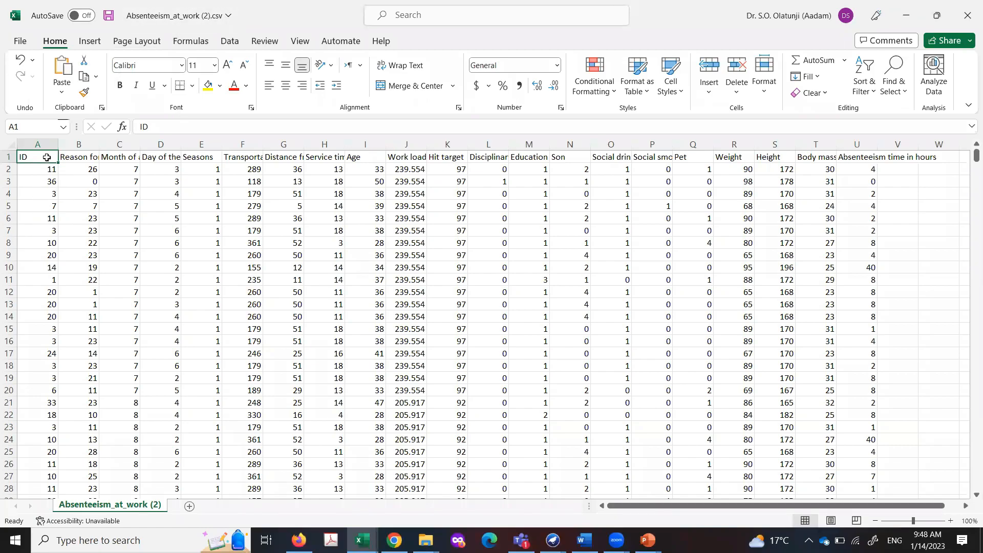
left_click(67, 157)
left_click(115, 158)
left_click(152, 159)
left_click(206, 158)
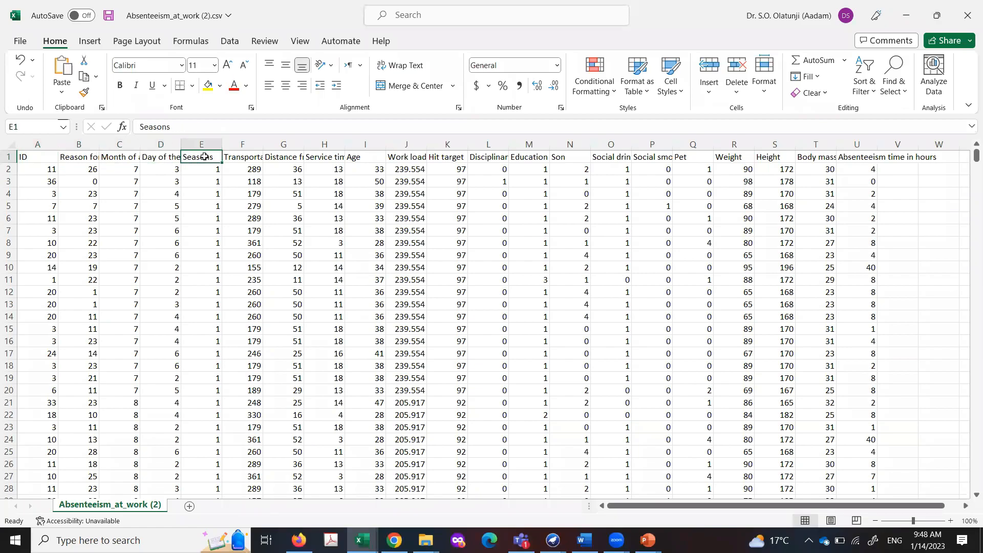
left_click(243, 157)
left_click(290, 159)
left_click(323, 158)
left_click(369, 159)
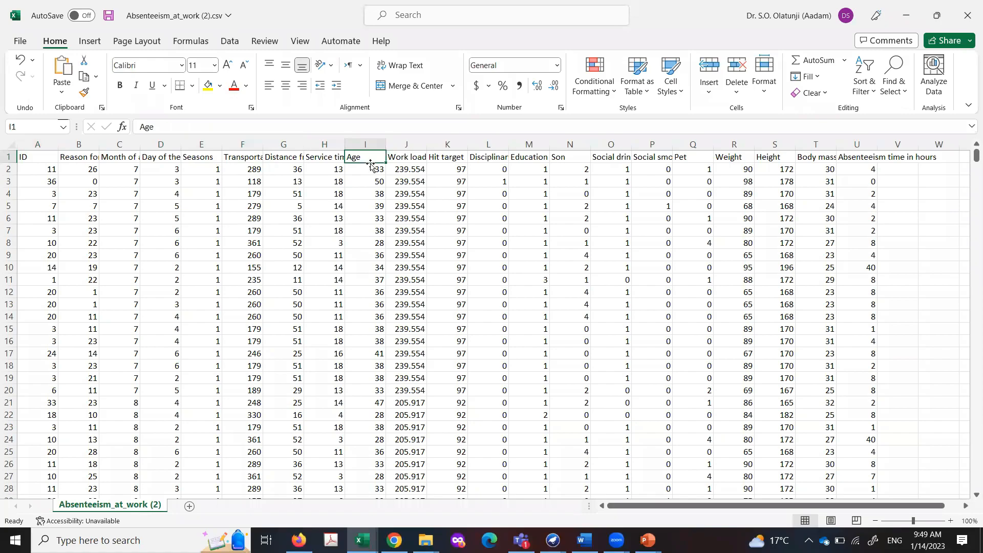
- Return to the ID header and fit the Reason for absence column's width to its content
left_click(35, 157)
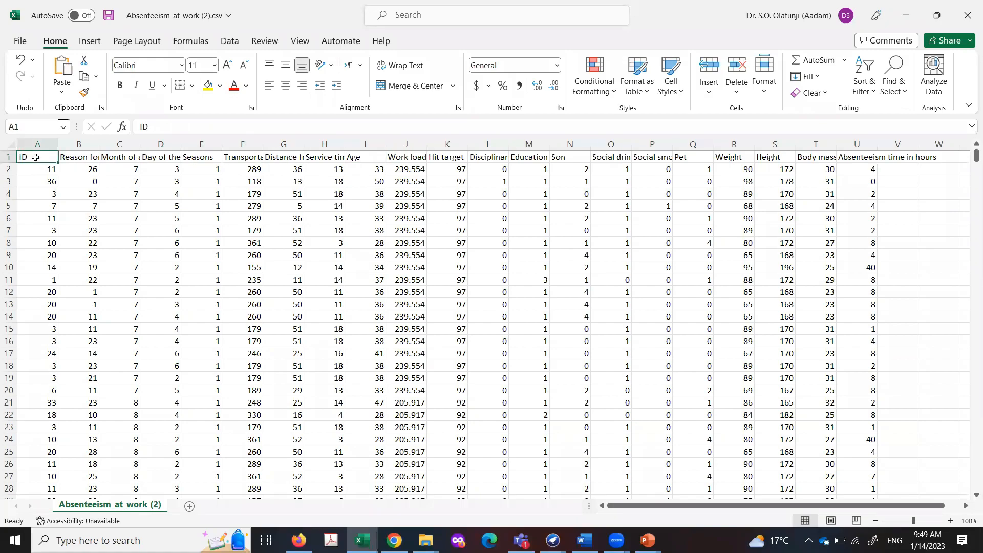
left_click(79, 158)
double_click(99, 145)
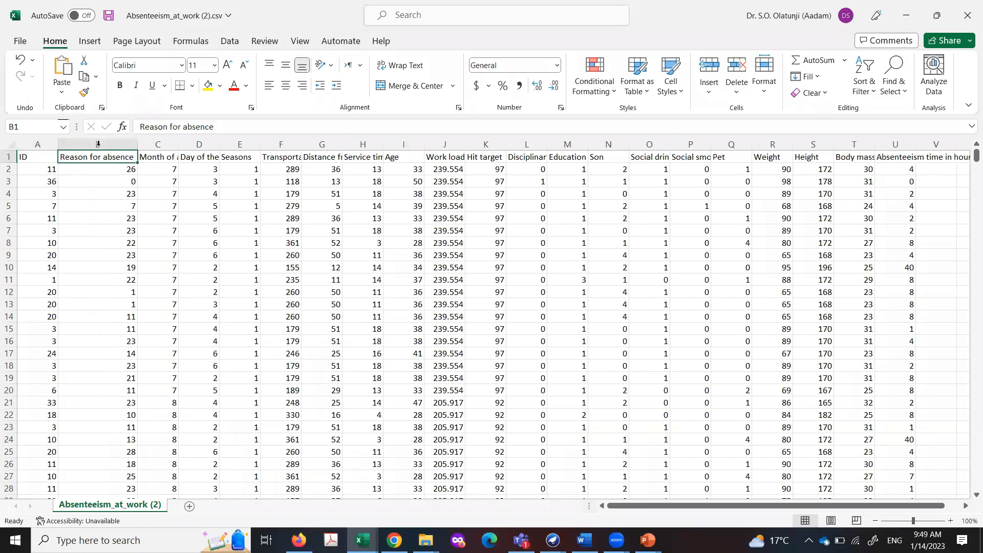
- Read the full column headers one by one from Month of absence to Distance from Residence to Work
left_click(170, 157)
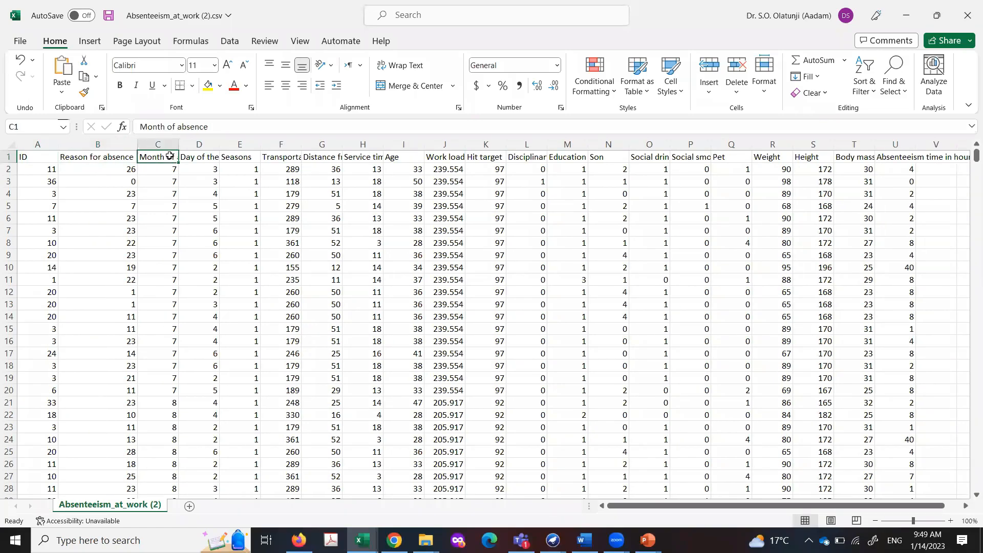
left_click(198, 159)
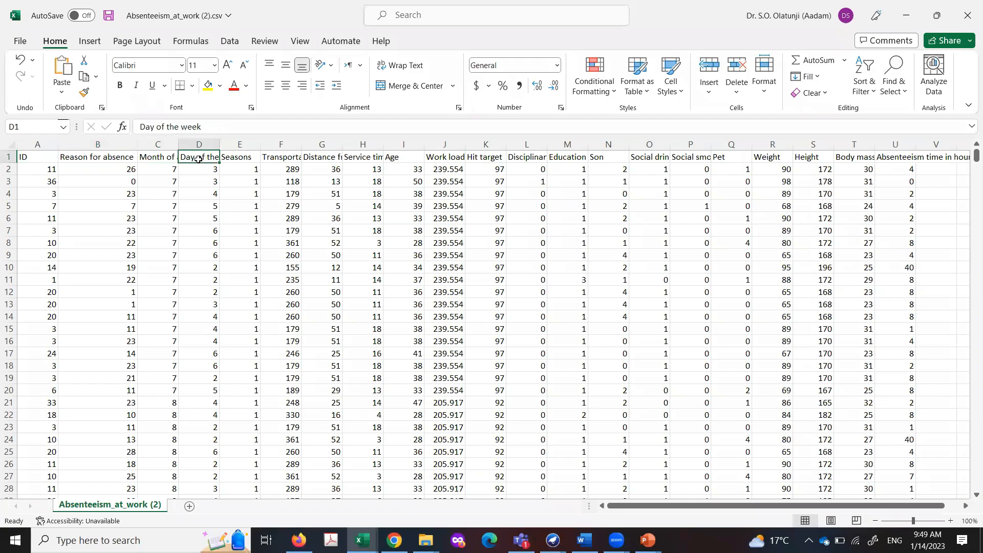
key("Right")
key("Right")
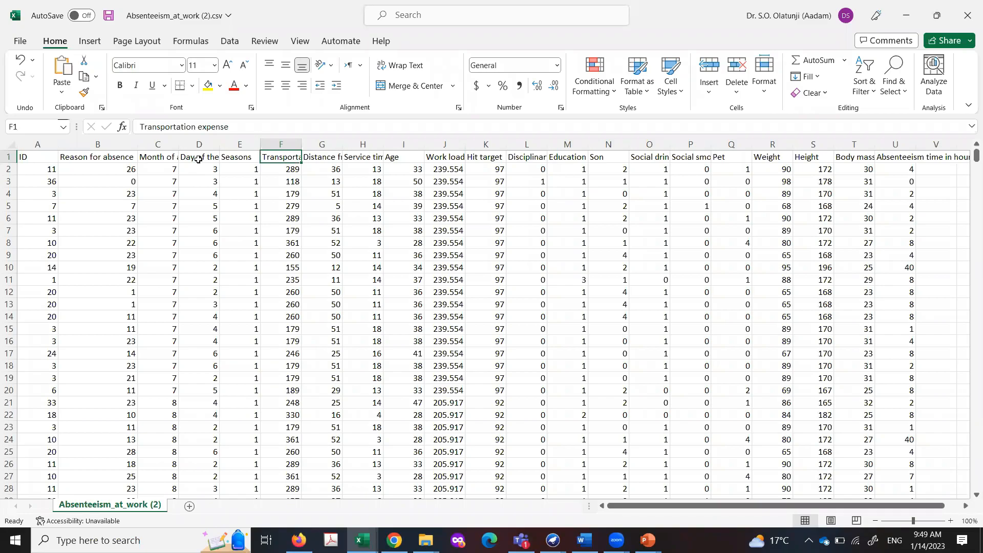
key("Right")
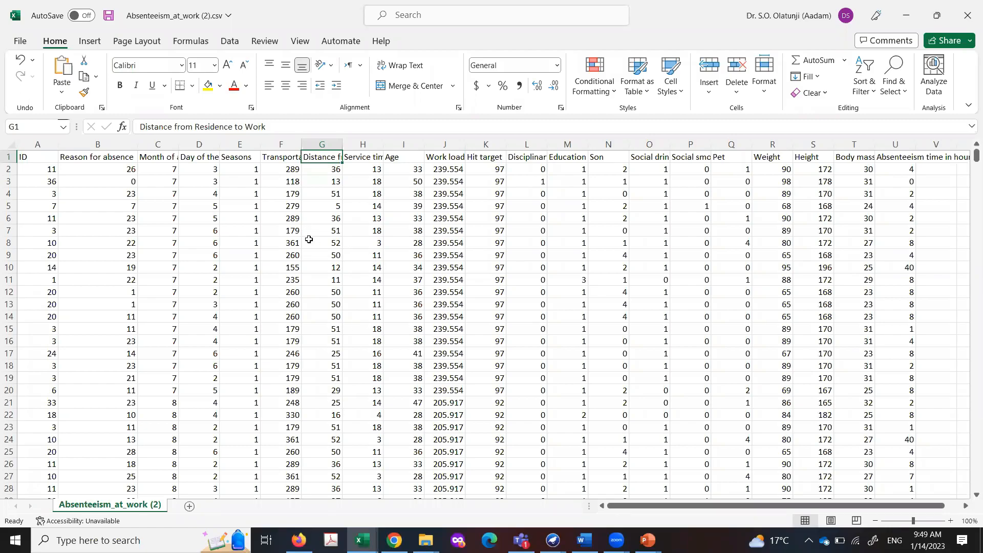
left_click(287, 155)
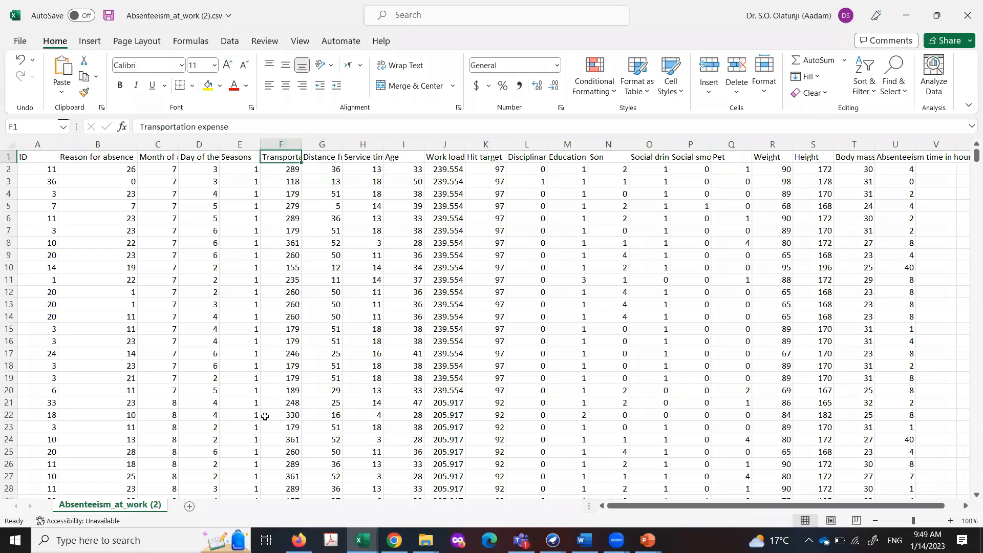
left_click(197, 447)
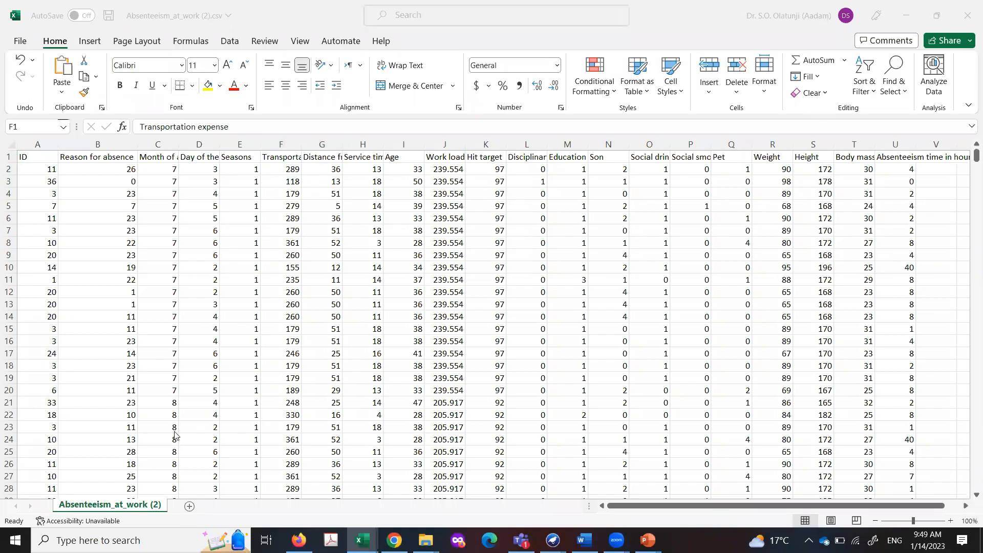
left_click(284, 155)
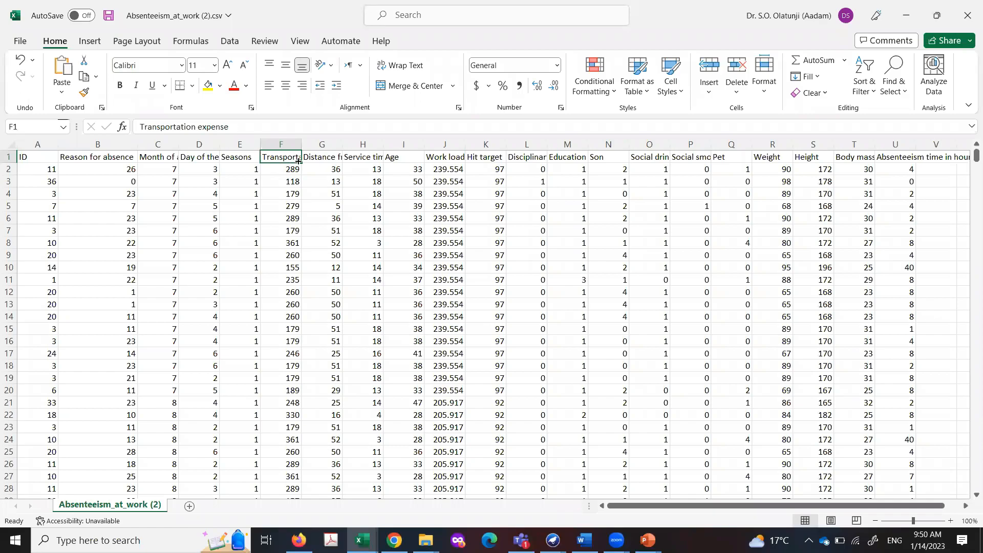
left_click(329, 159)
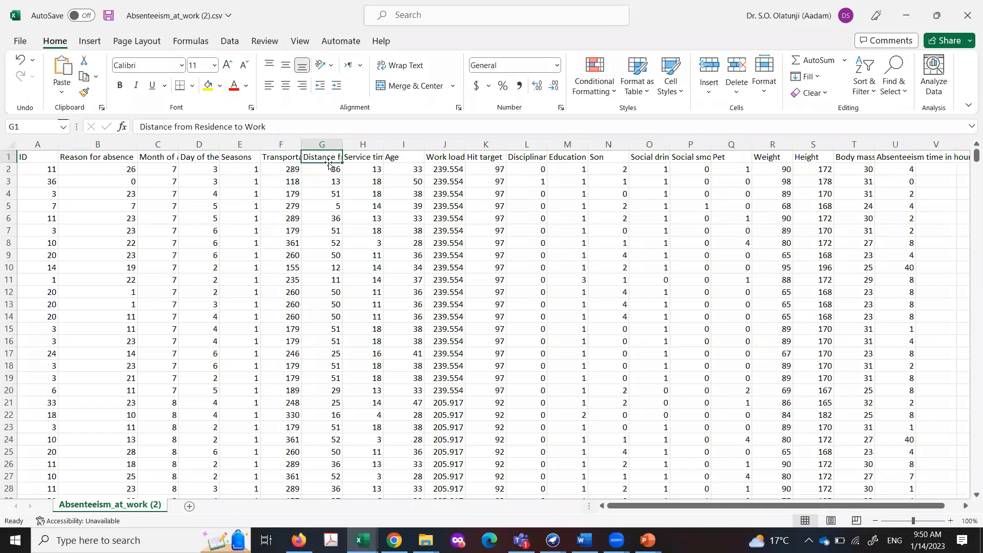
- Read the full column headers one by one from Service time to Son
key("Right")
key("Right")
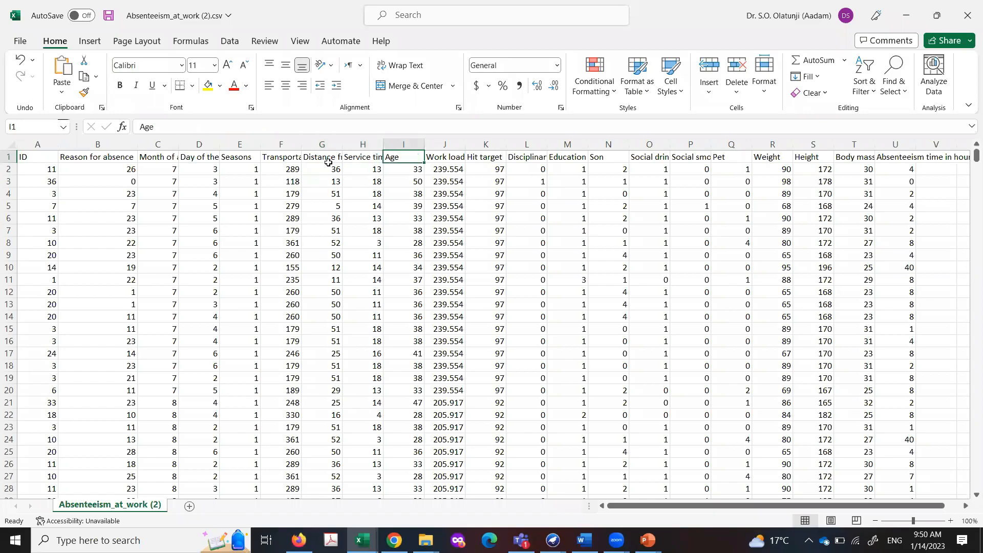
key("Right")
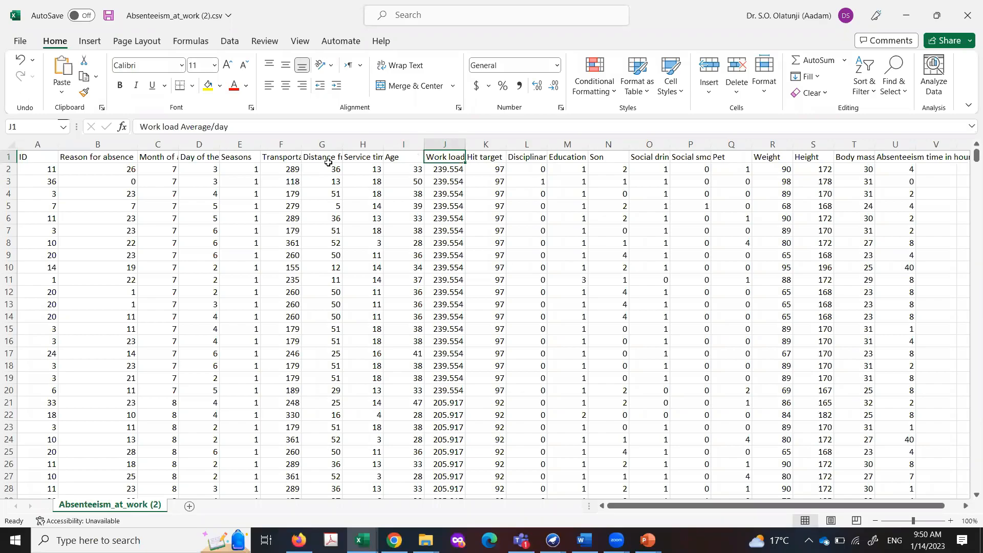
key("Right")
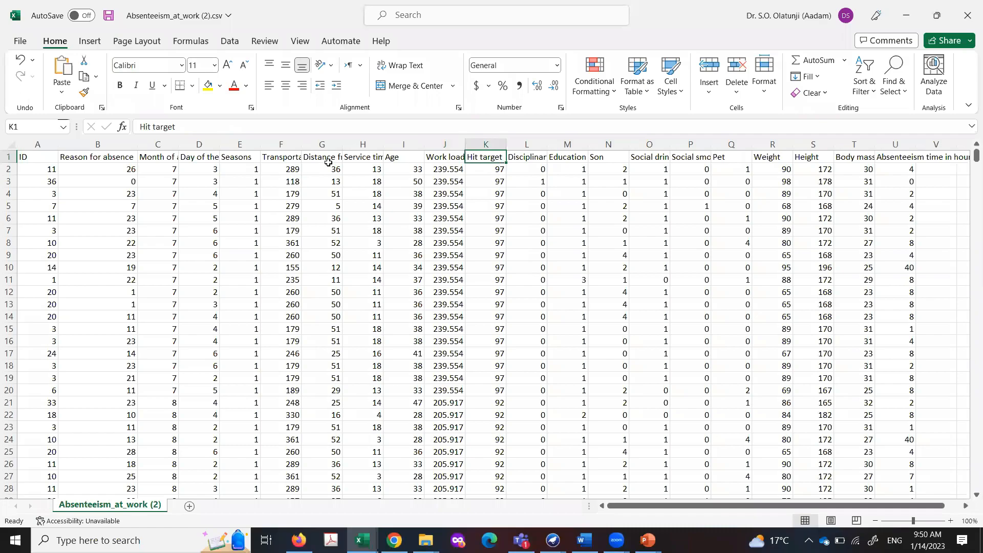
key("Right")
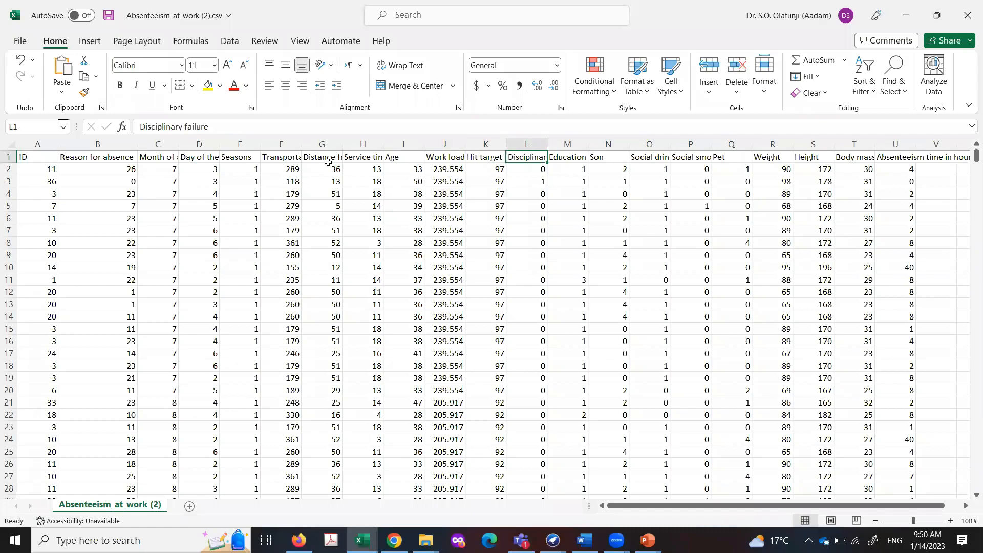
key("Right")
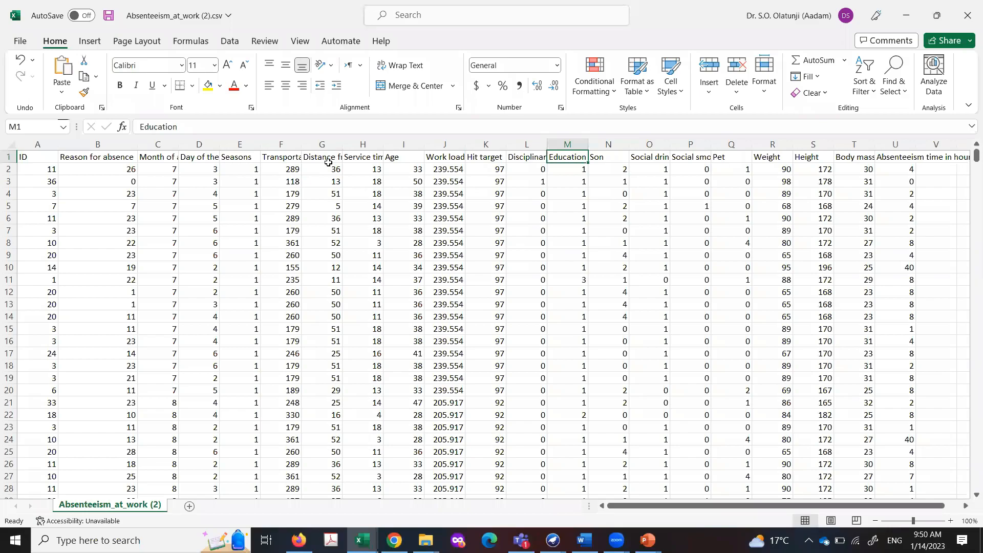
key("Right")
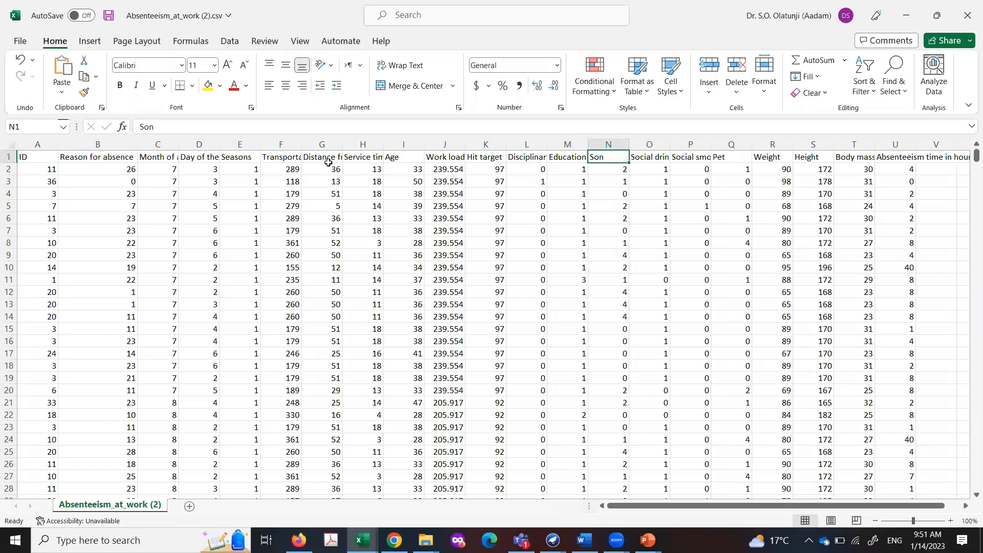
- Read the remaining column headers one by one from Social drinker to Absenteeism time in hours
key("Right")
key("Right")
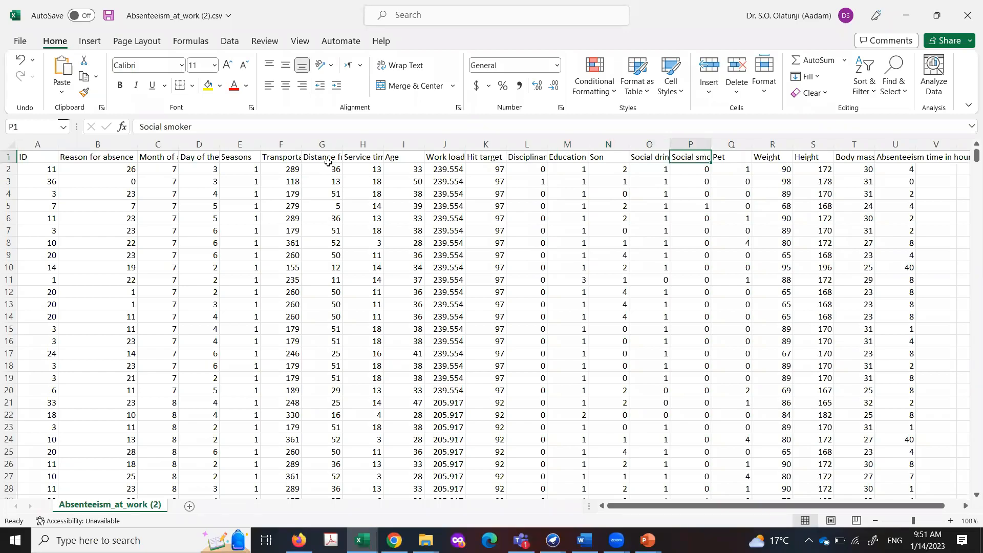
key("Left")
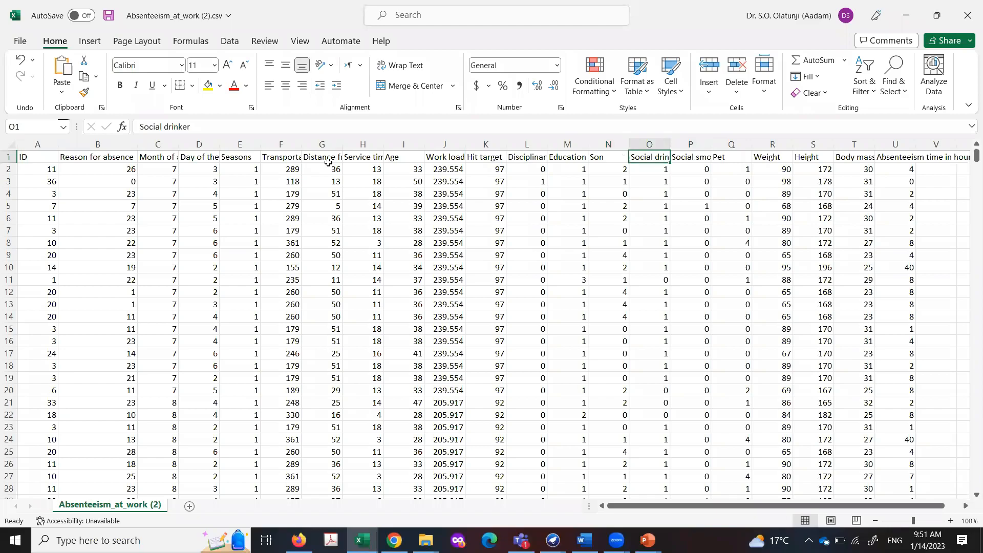
key("Right")
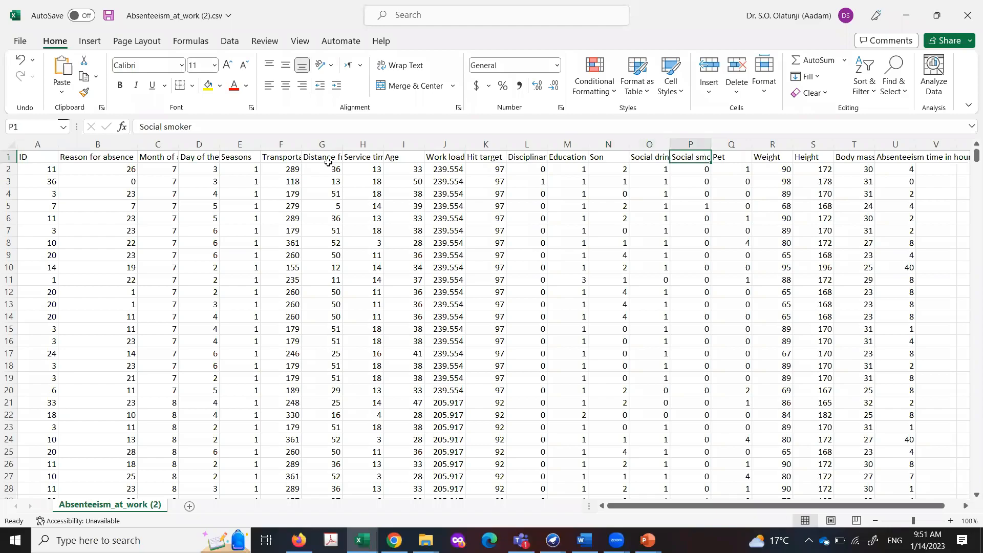
key("Right")
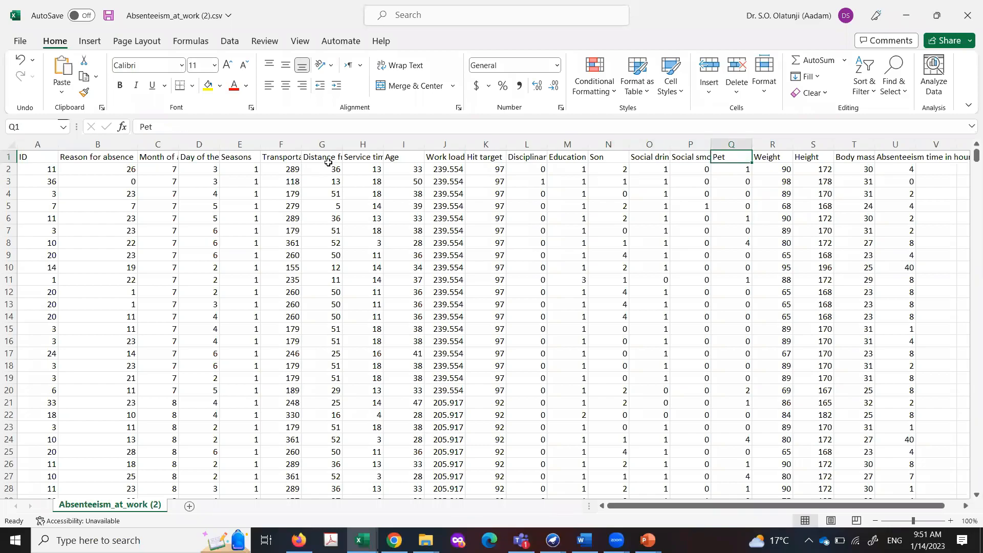
key("Right")
key("Right")
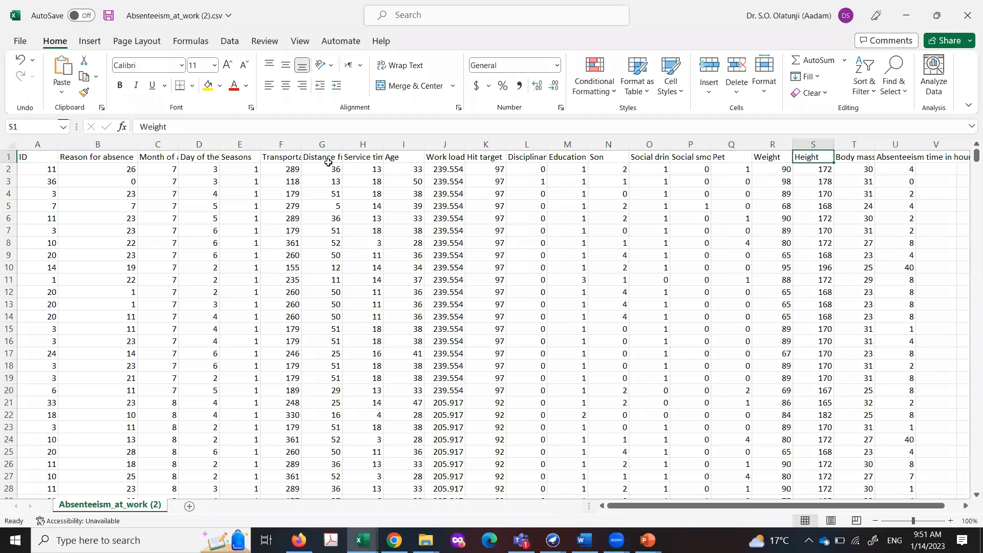
key("Right")
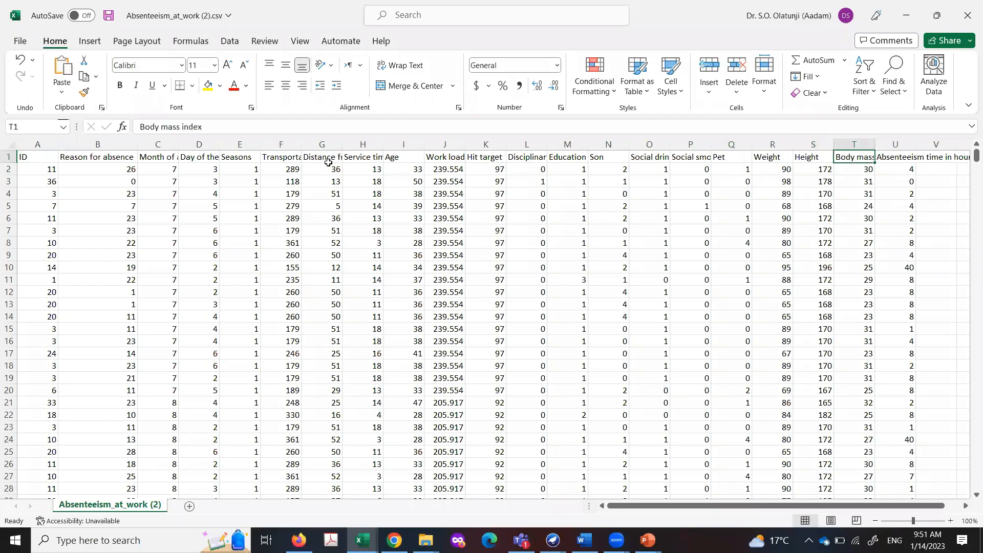
key("Right")
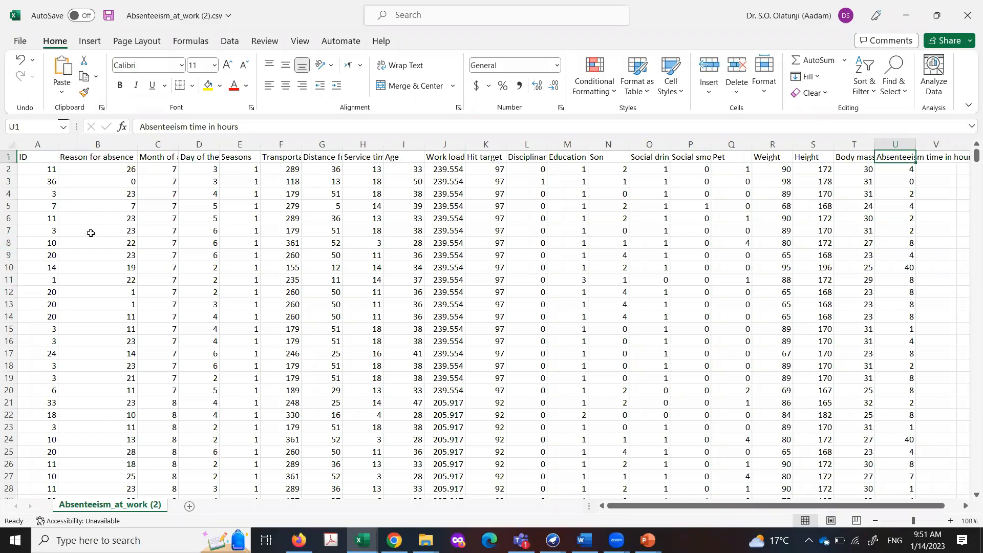
- Select the entire ID column, starting from its header cell, to examine it
left_click(87, 204)
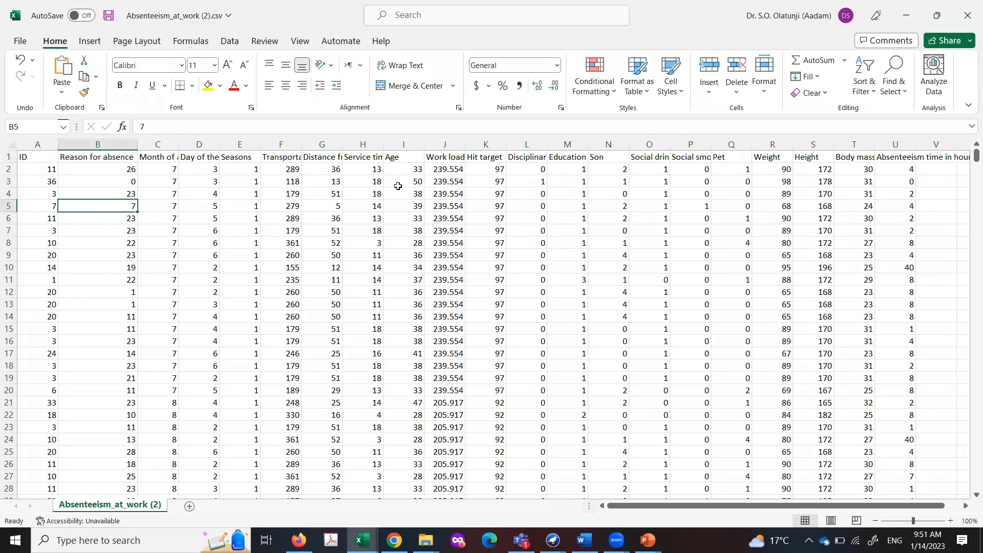
left_click(38, 143)
left_click(31, 159)
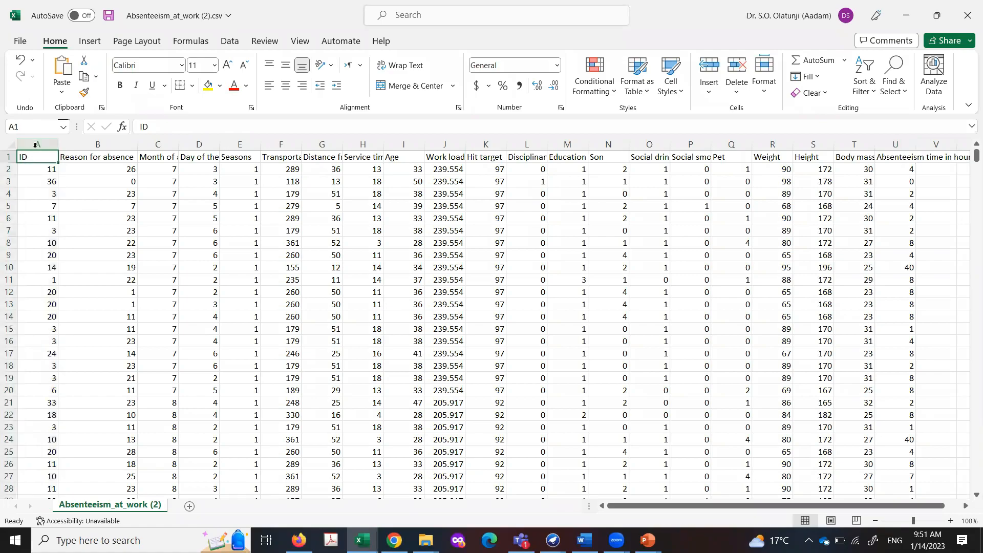
left_click(37, 143)
left_click(30, 157)
left_click(32, 144)
left_click(33, 160)
left_click(37, 145)
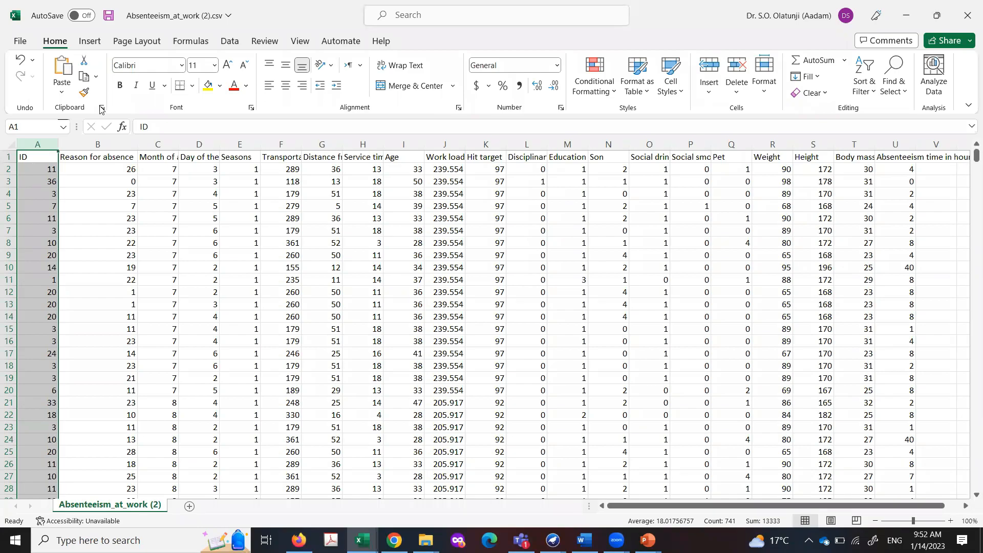
- Check the ID values of the first two records and the rows below, and reselect the ID column
left_click(32, 169)
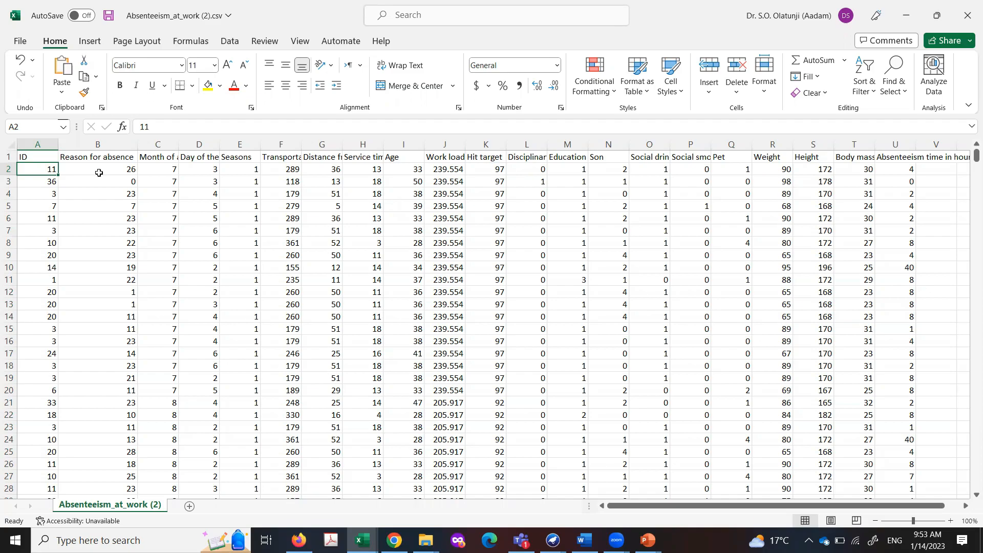
left_click(39, 187)
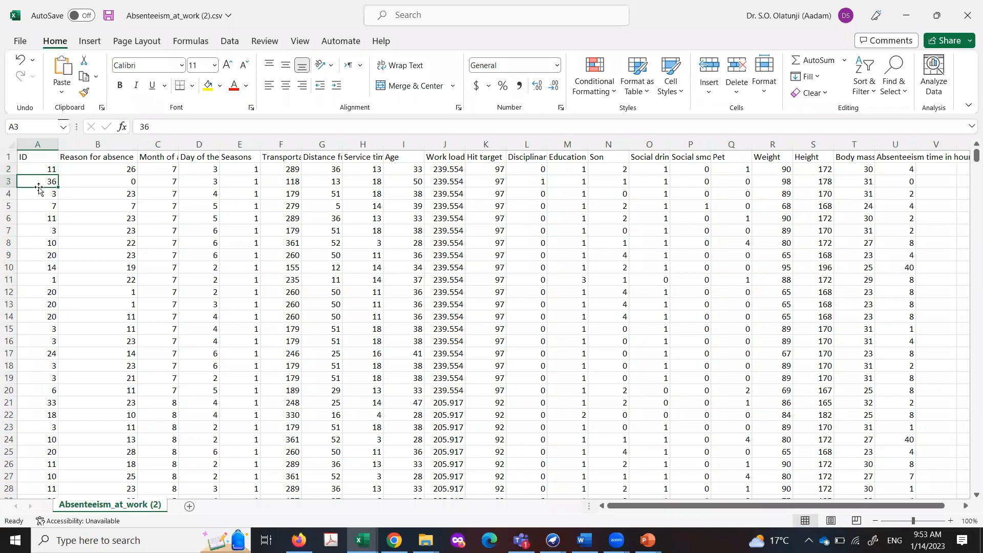
scroll(39, 187, "down", 6)
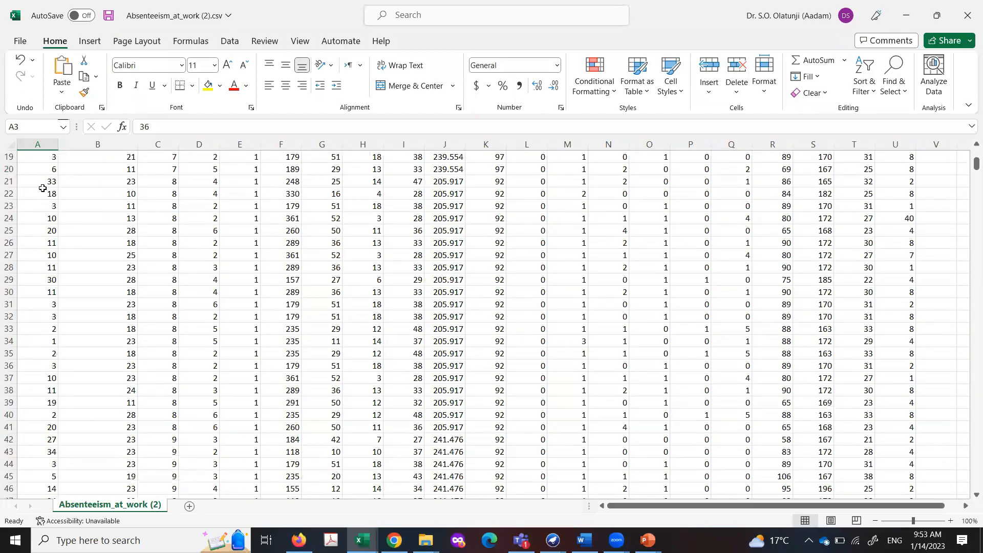
scroll(43, 189, "up", 4)
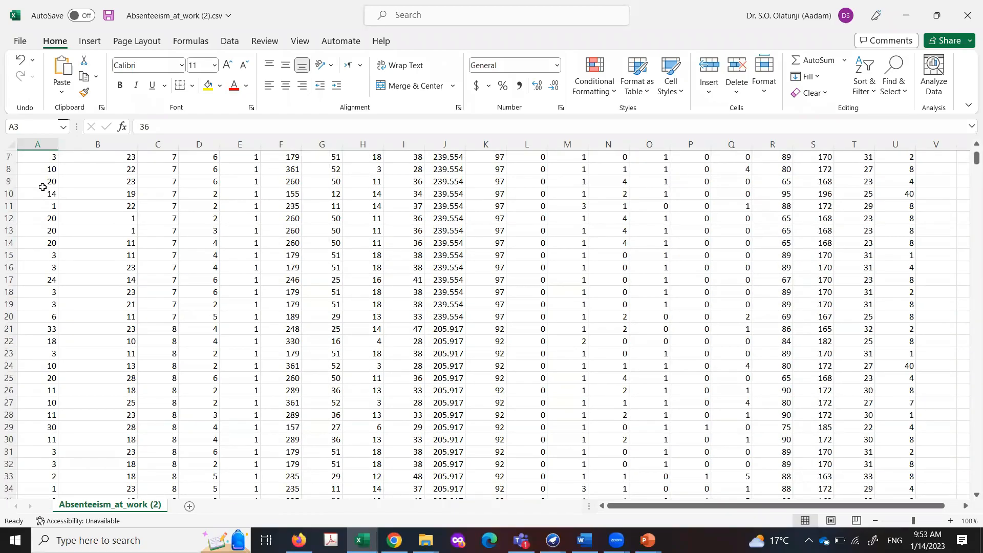
scroll(43, 188, "up", 2)
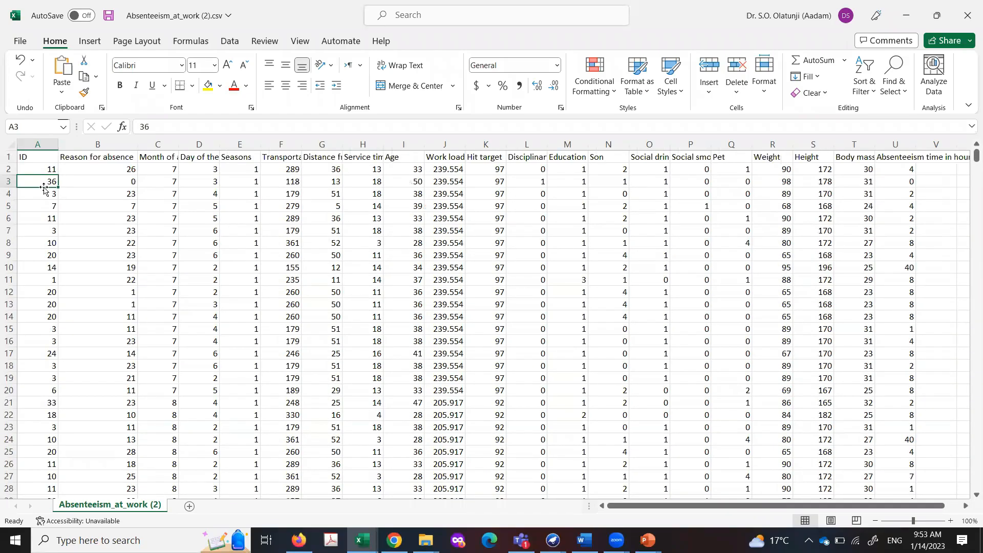
left_click(42, 144)
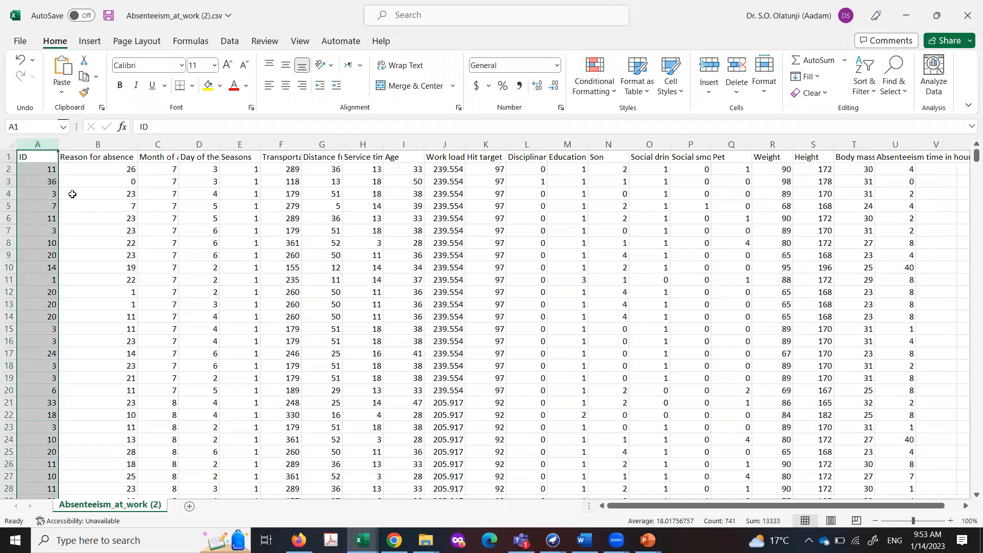
- Select the Reason for absence column and look over its values
left_click(97, 144)
scroll(341, 287, "down", 2)
scroll(769, 230, "up", 2)
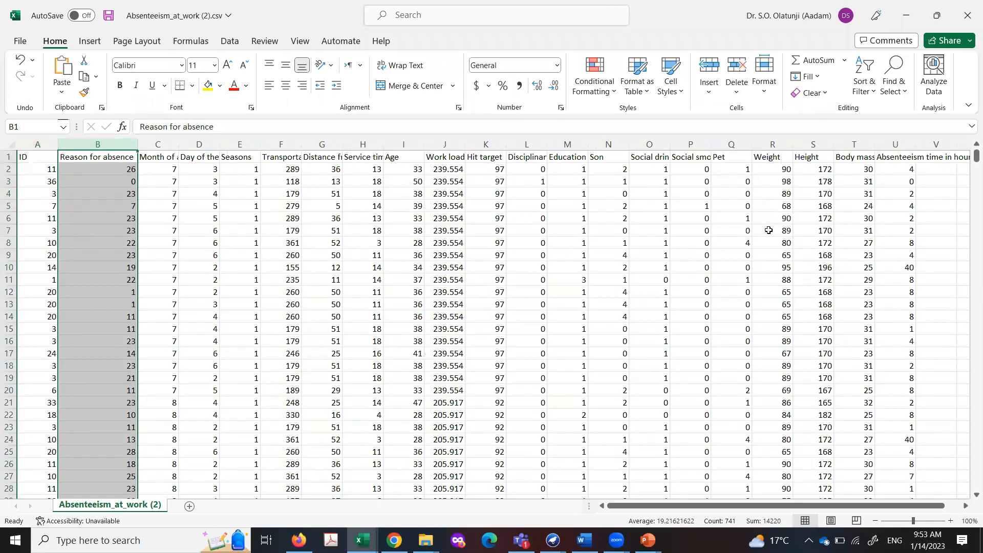
- Compare the ID column with the Absenteeism time in hours column, ending on the latter's header
left_click(900, 143)
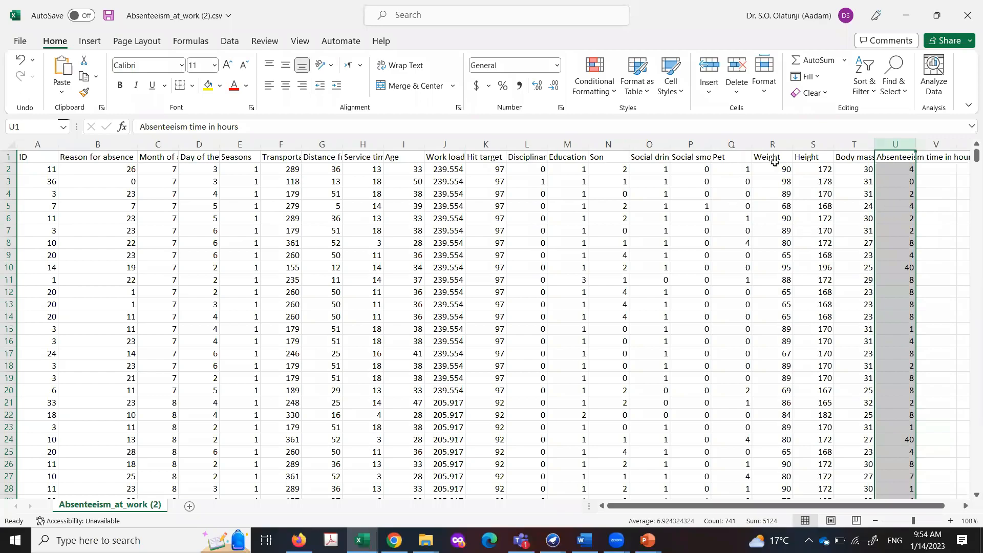
left_click(34, 141)
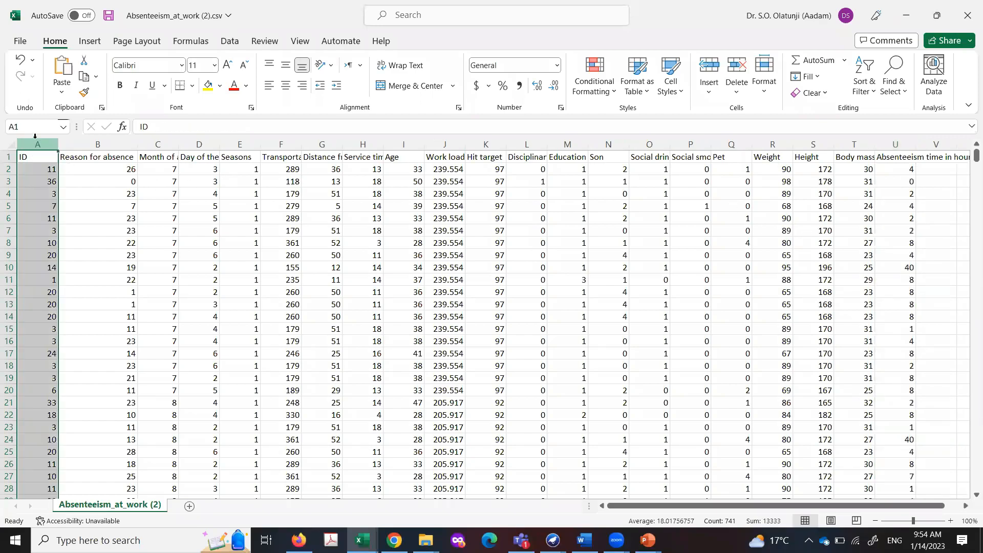
left_click(903, 144)
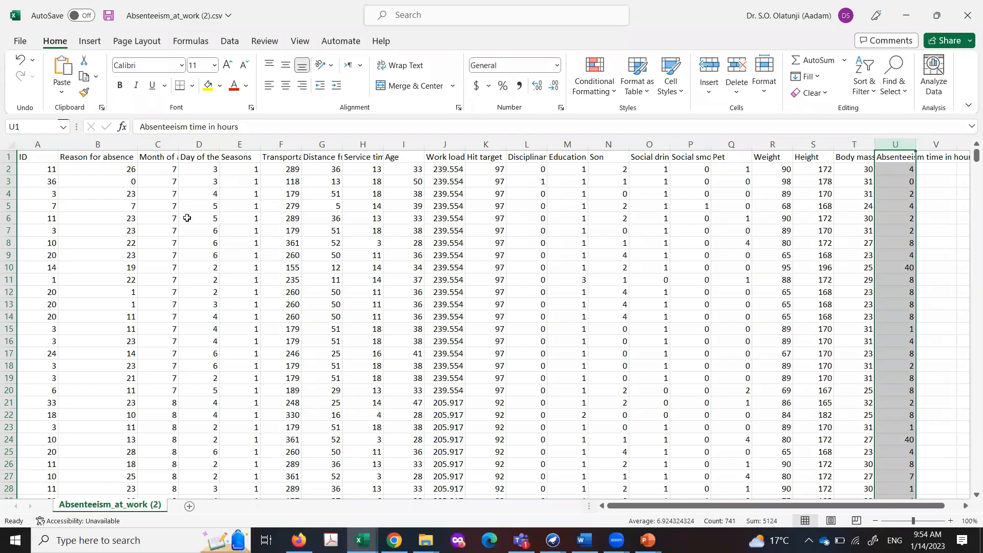
left_click(29, 144)
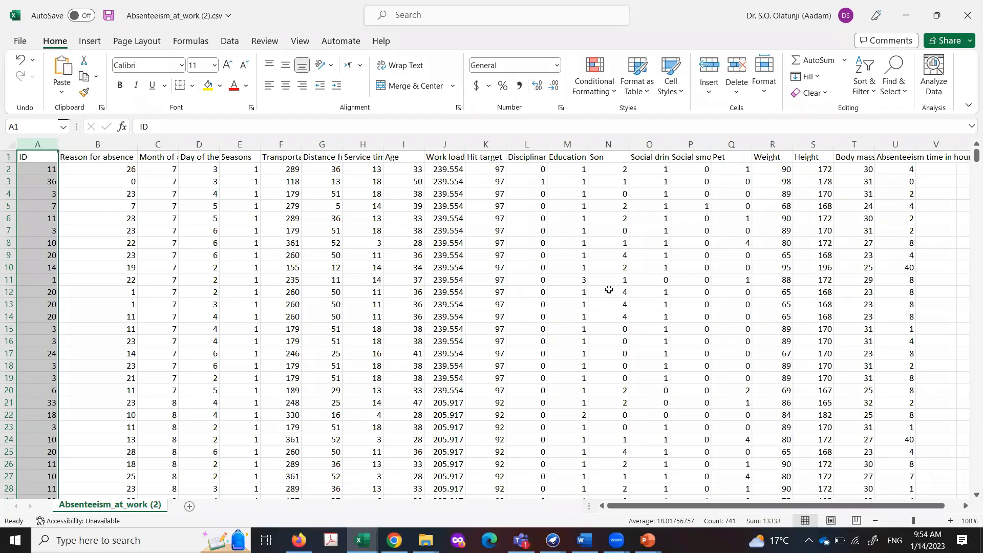
left_click(899, 157)
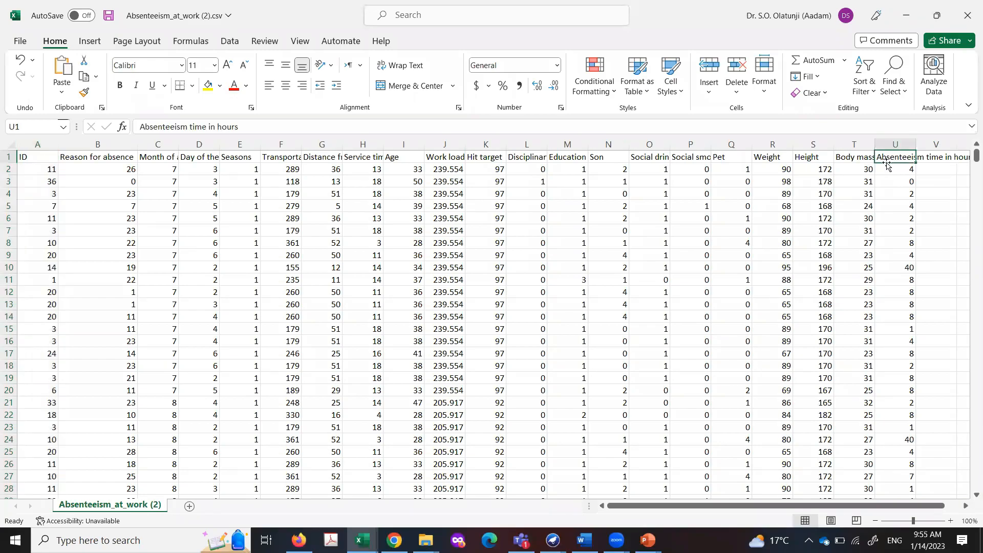
- Look through the Absenteeism time in hours values from the first records down past row 100 and back
left_click(912, 168)
left_click(910, 181)
left_click(909, 195)
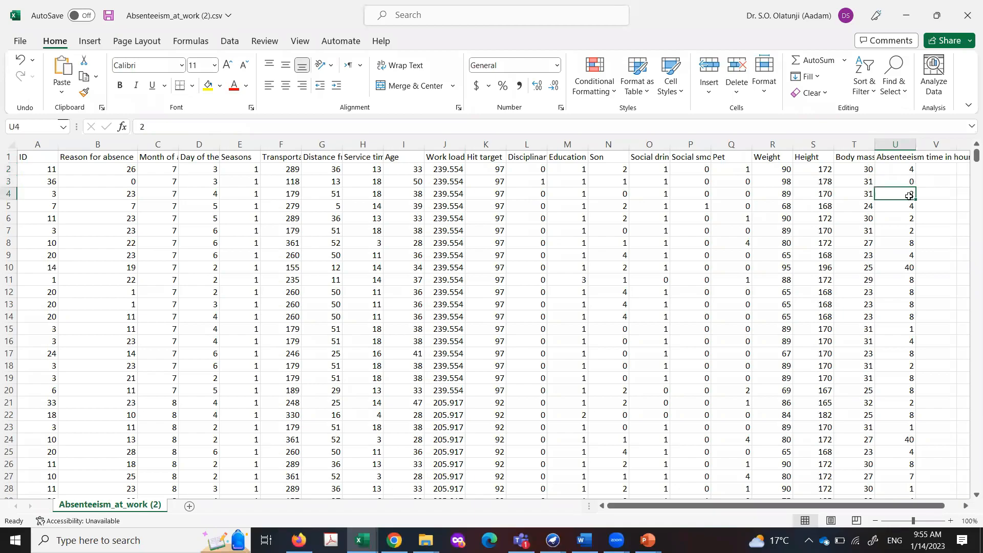
scroll(909, 195, "down", 16)
scroll(901, 233, "down", 17)
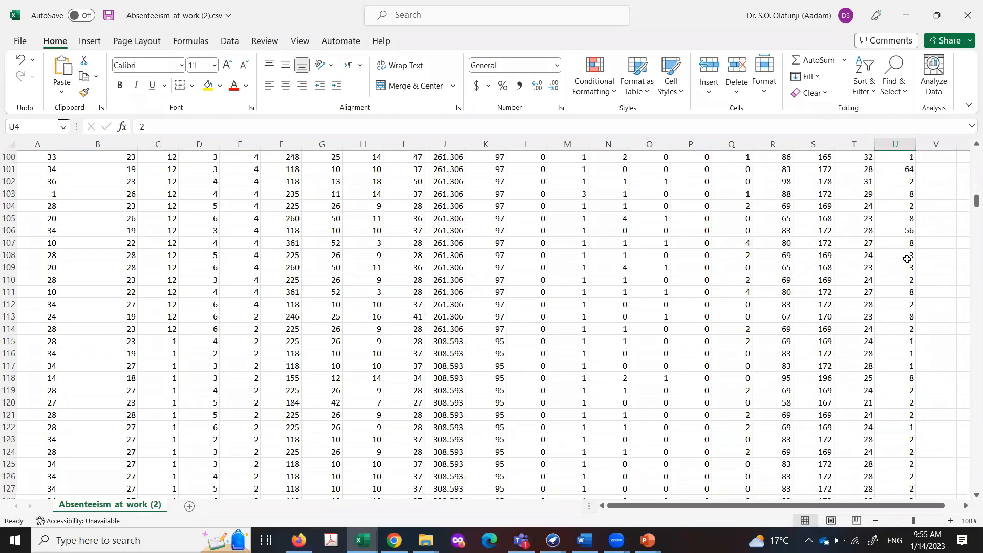
scroll(901, 254, "up", 18)
scroll(898, 236, "up", 15)
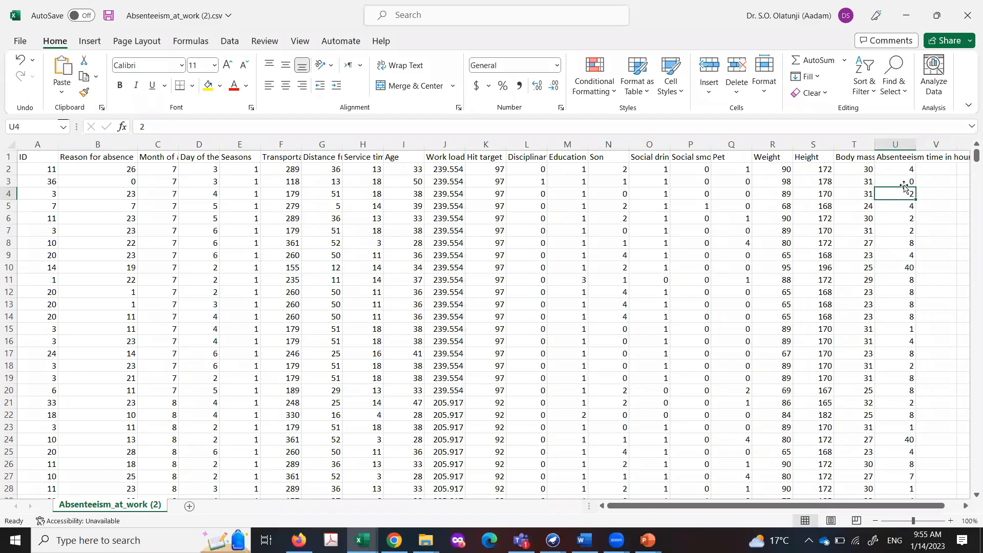
- Inspect the Absenteeism time in hours values of the first five records individually
left_click(904, 169)
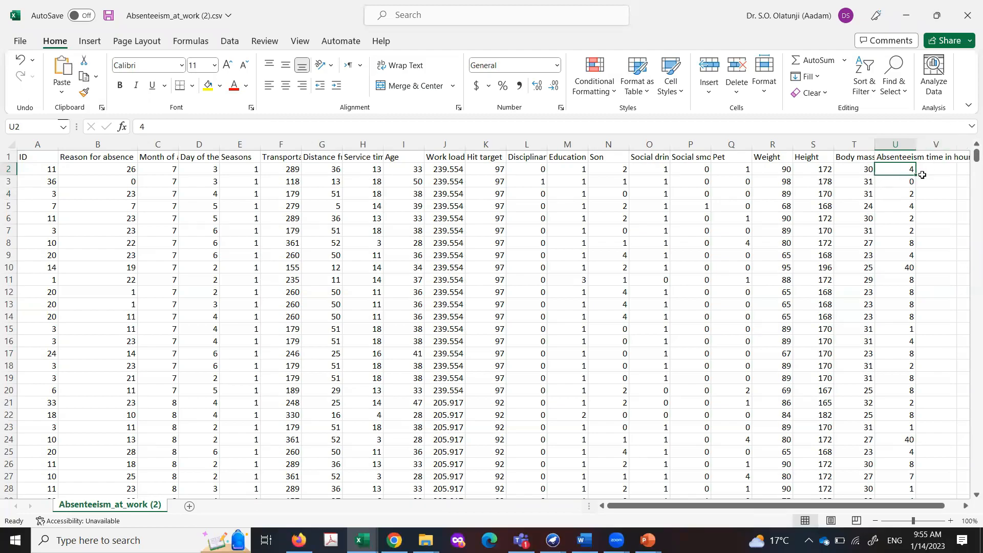
left_click(906, 182)
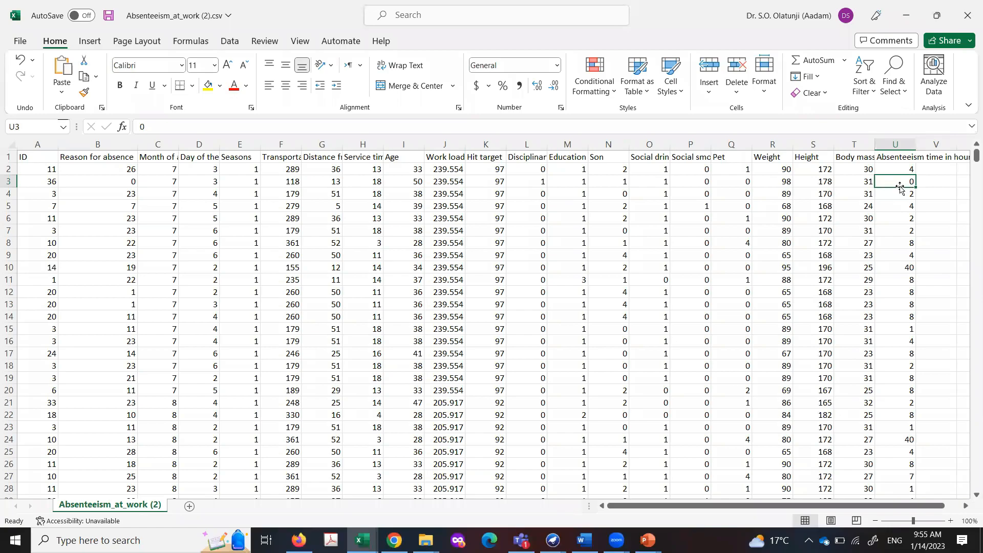
left_click(905, 168)
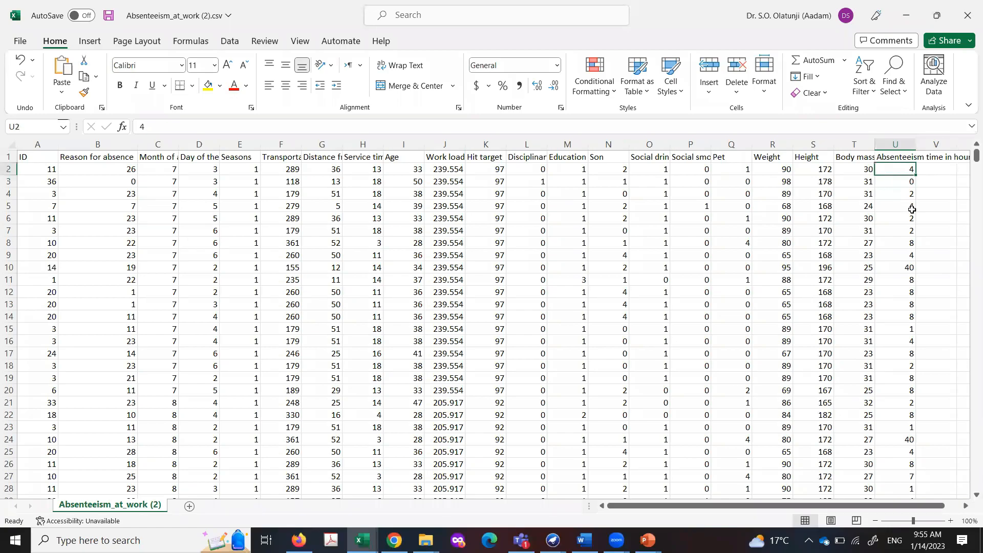
left_click(905, 193)
left_click(906, 208)
left_click(907, 218)
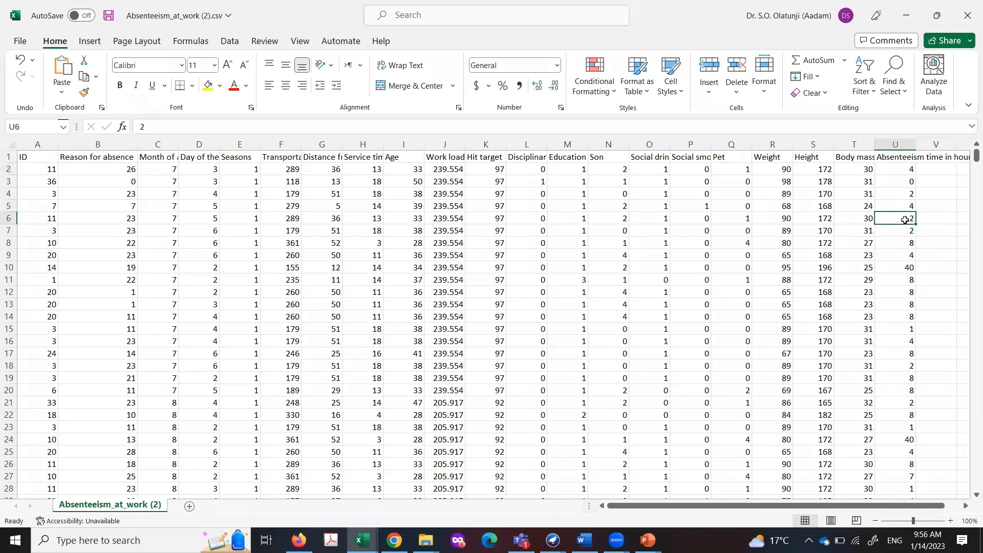
- Look further down the Absenteeism time in hours column and inspect the zero values in rows 56, 57 and 60
scroll(911, 256, "down", 13)
scroll(913, 269, "down", 8)
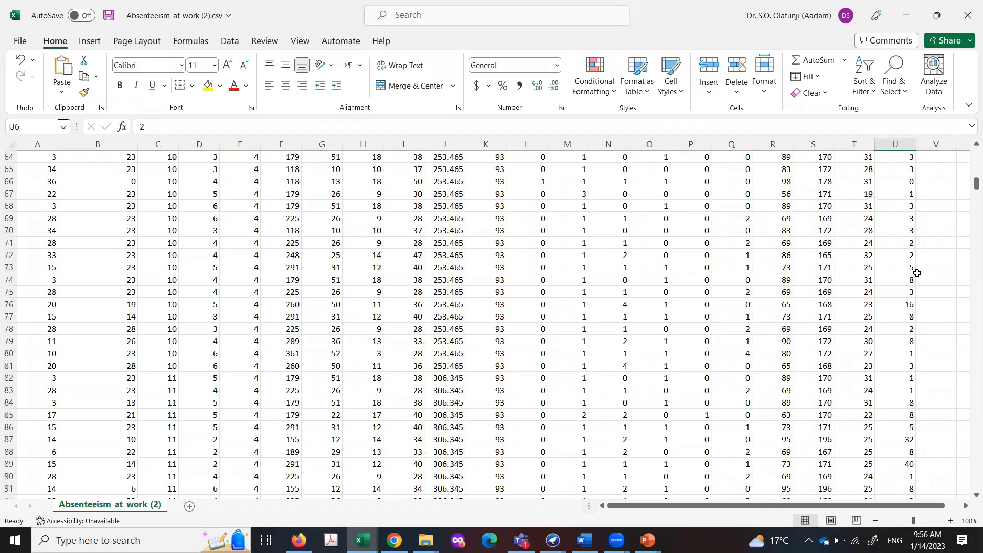
scroll(909, 254, "up", 5)
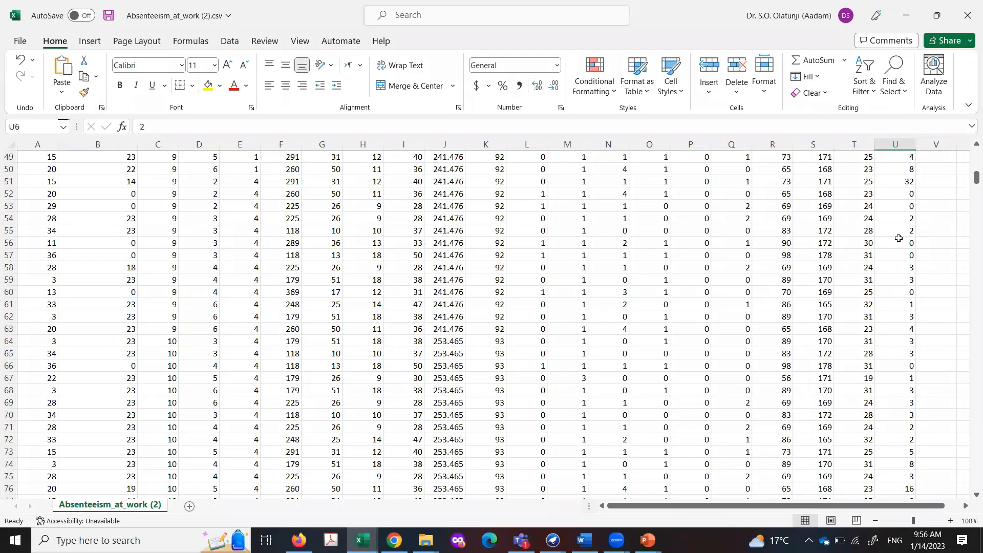
left_click(903, 241)
left_click(904, 255)
left_click(904, 292)
- Browse the range of absenteeism hours down past row 100 and return to the header row
scroll(907, 381, "down", 4)
scroll(908, 374, "down", 5)
scroll(880, 307, "up", 14)
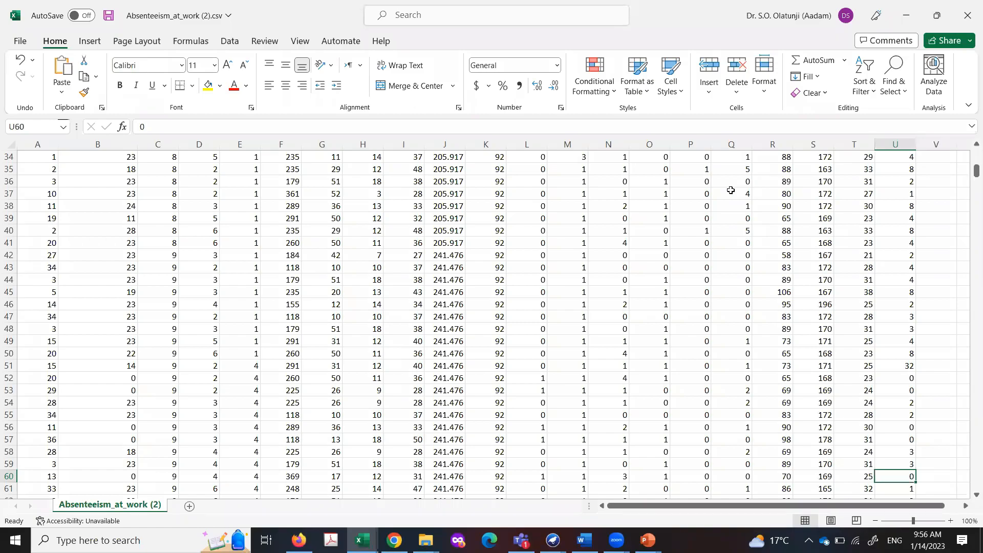
scroll(928, 277, "up", 5)
scroll(928, 277, "up", 6)
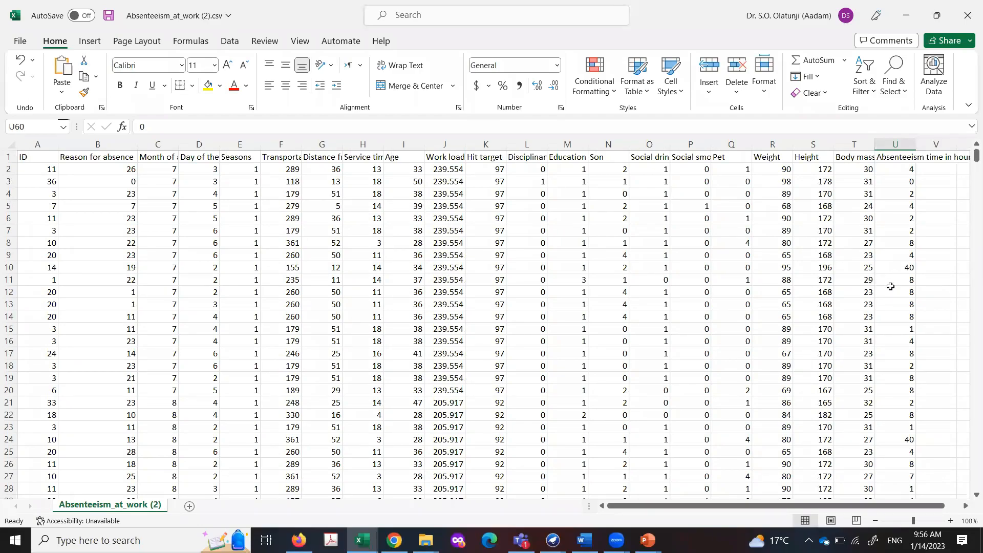
scroll(891, 256, "down", 9)
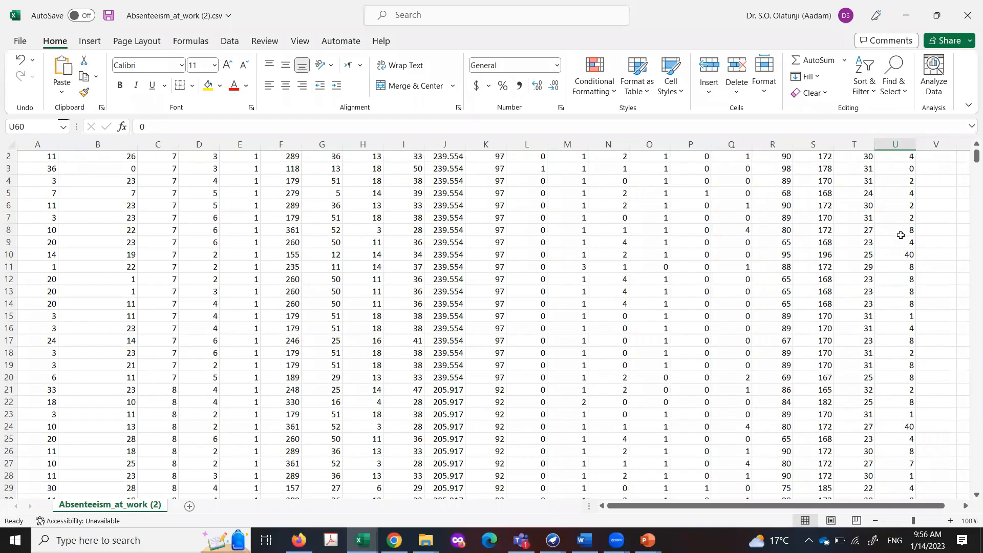
scroll(906, 240, "down", 17)
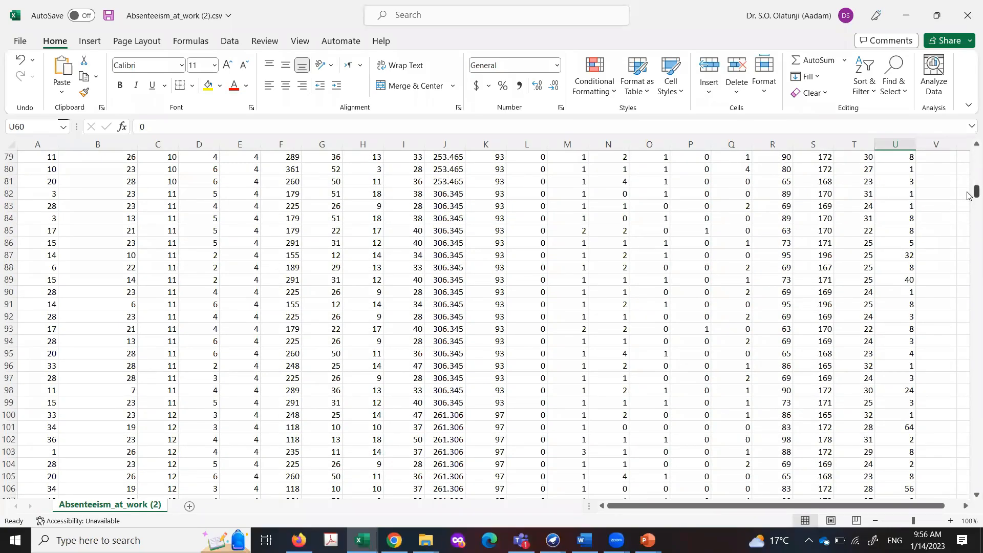
left_click_drag(970, 194, 969, 152)
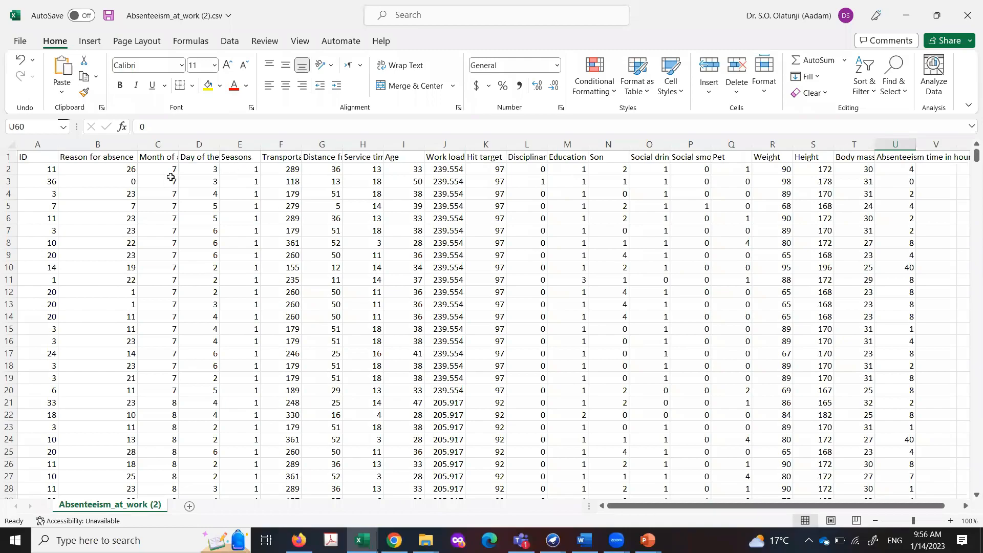
- Review the input feature headers from Reason for absence to Age
left_click(97, 158)
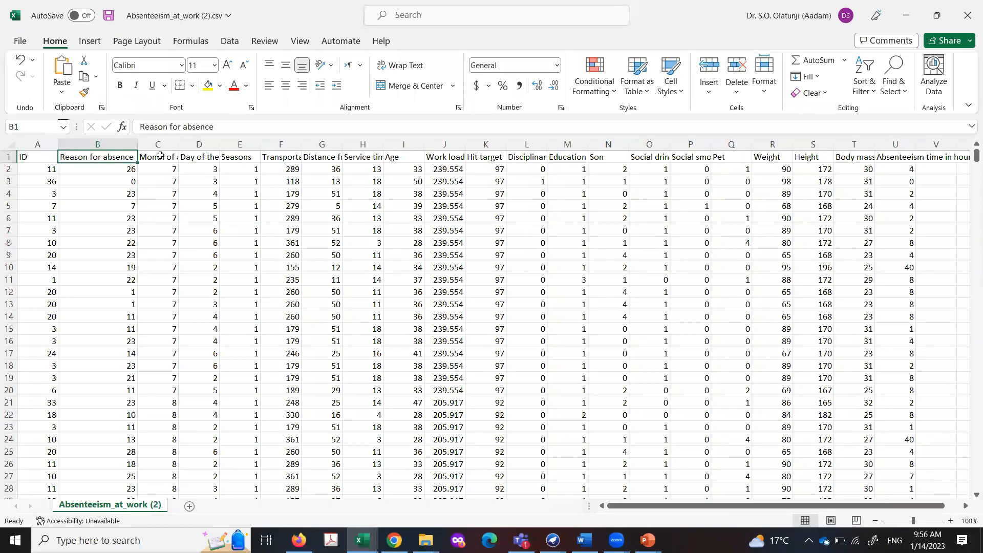
left_click(162, 160)
left_click(193, 158)
left_click(275, 161)
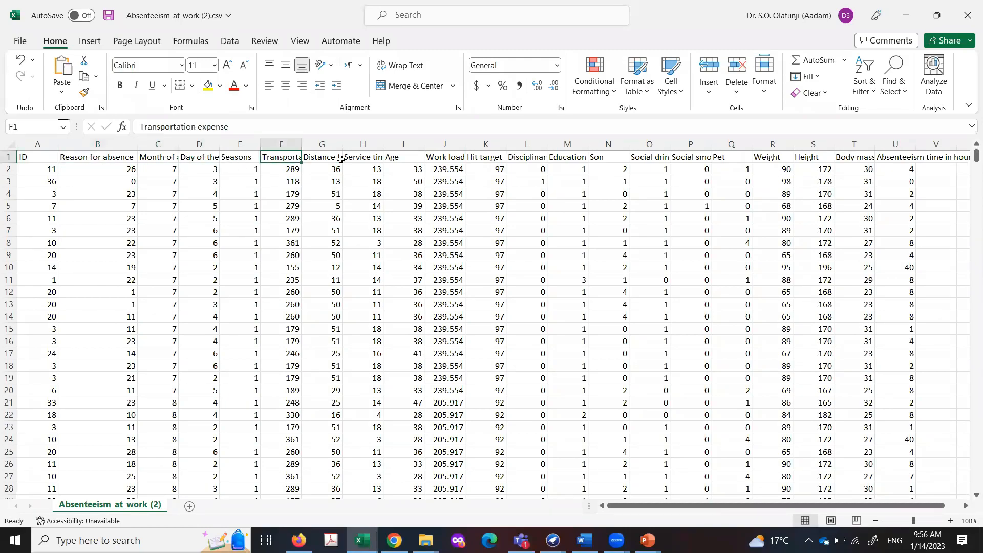
left_click(329, 157)
left_click(365, 157)
left_click(399, 158)
- Review the remaining input feature headers from Work load to Height
left_click(443, 157)
left_click(495, 159)
left_click(525, 159)
left_click(562, 158)
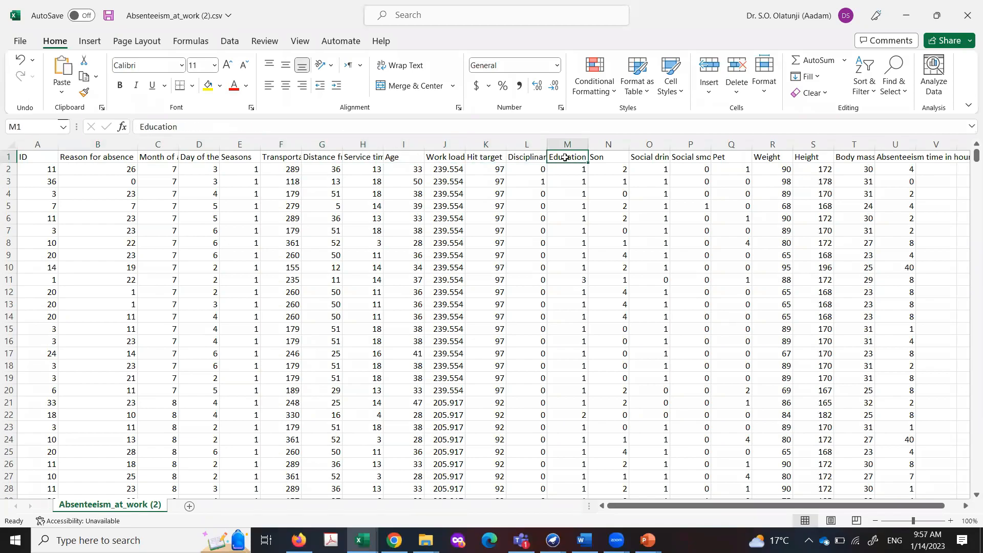
left_click(598, 158)
left_click(645, 158)
left_click(681, 159)
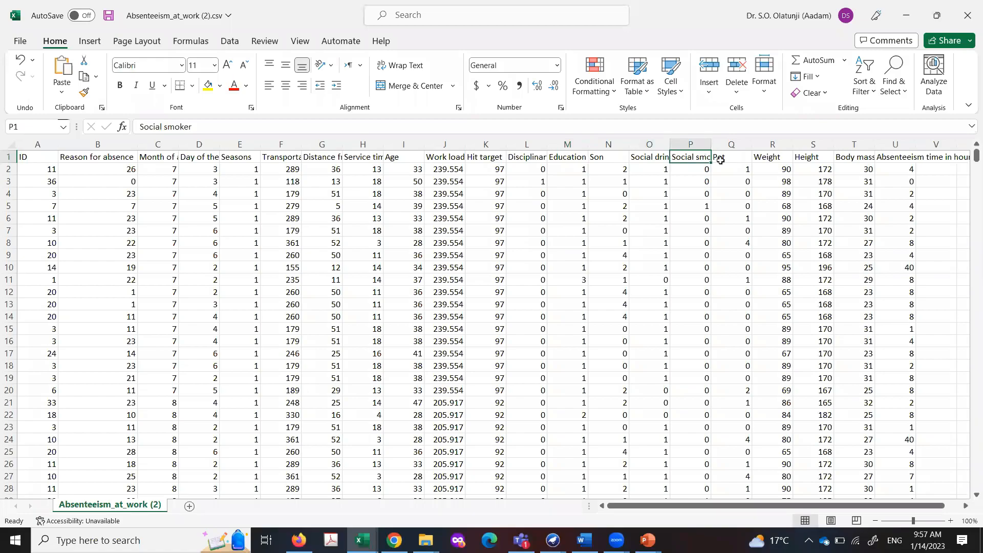
left_click(721, 160)
left_click(798, 155)
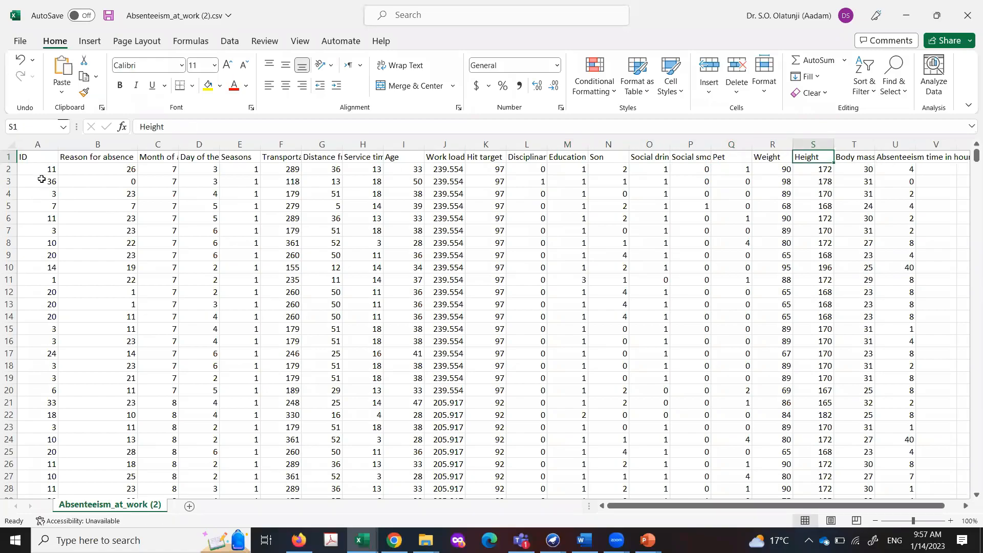
- Select the whole Absenteeism time in hours column and look down its values as the target variable
left_click(903, 153)
left_click(902, 145)
scroll(666, 297, "down", 10)
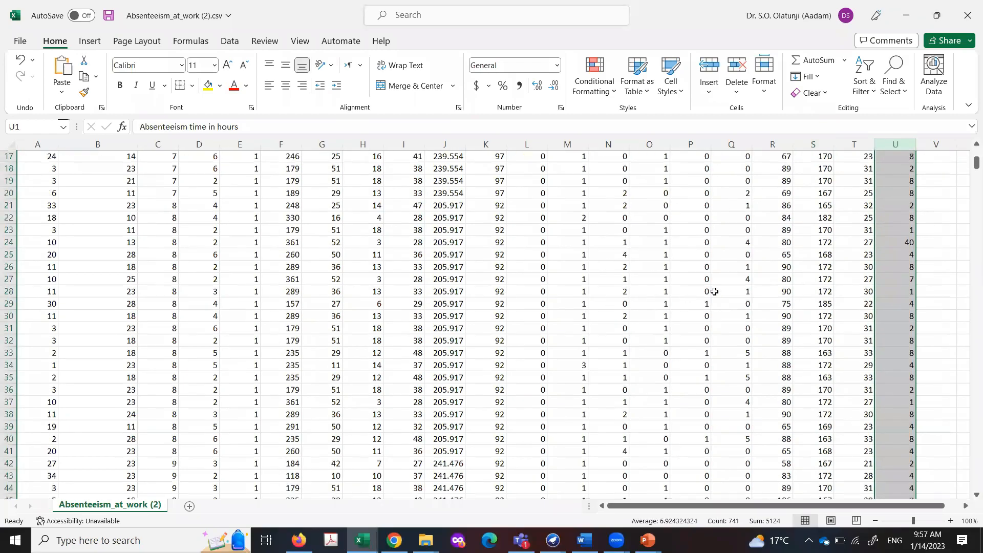
- Check the last record of the dataset in row 741 and return to the header row
left_click_drag(969, 178, 968, 497)
scroll(225, 456, "down", 2)
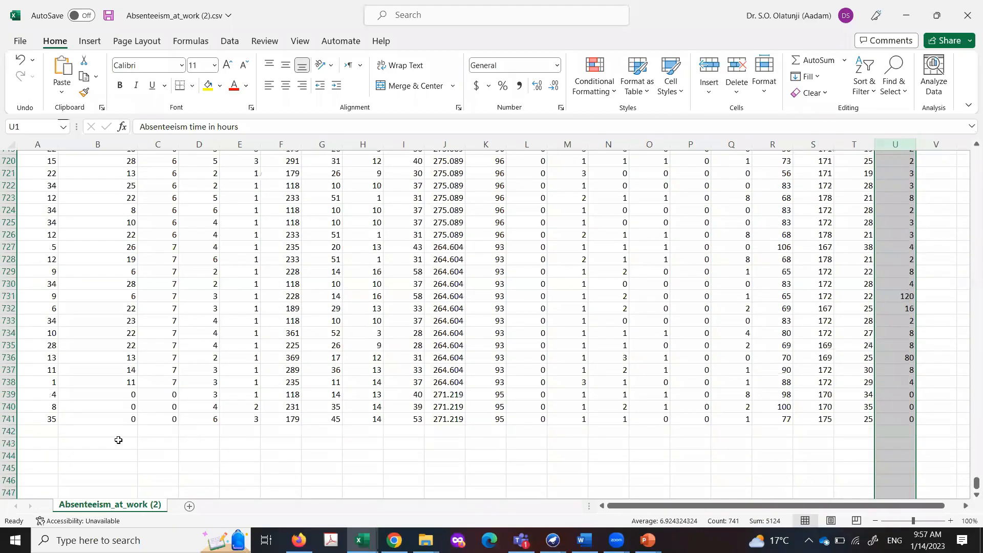
left_click(7, 419)
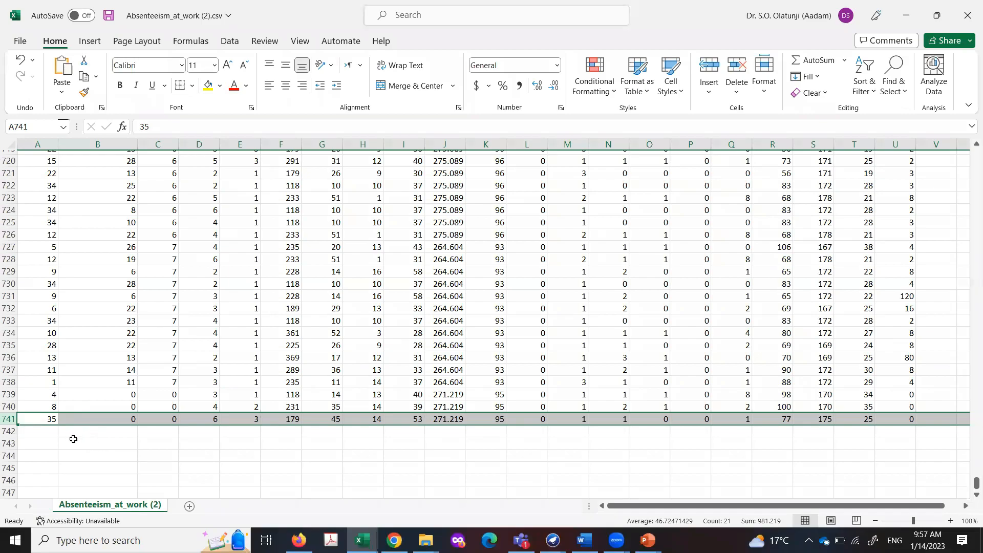
left_click(65, 433)
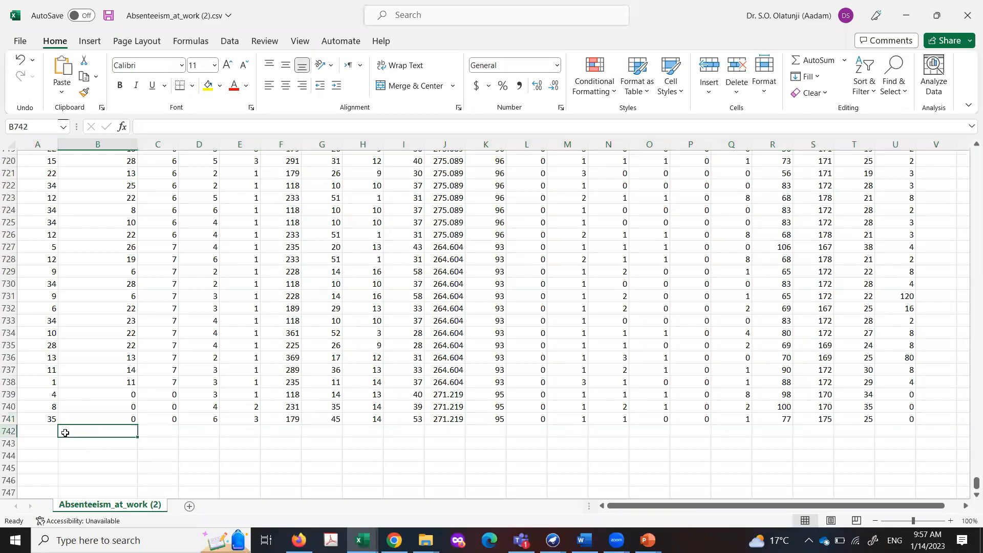
scroll(583, 389, "up", 14)
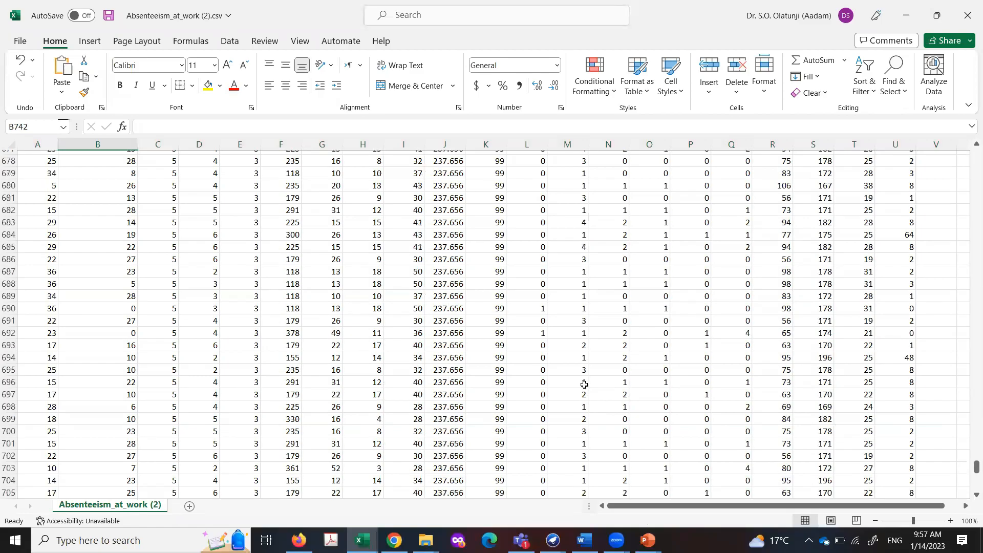
scroll(584, 384, "up", 6)
left_click_drag(968, 462, 962, 153)
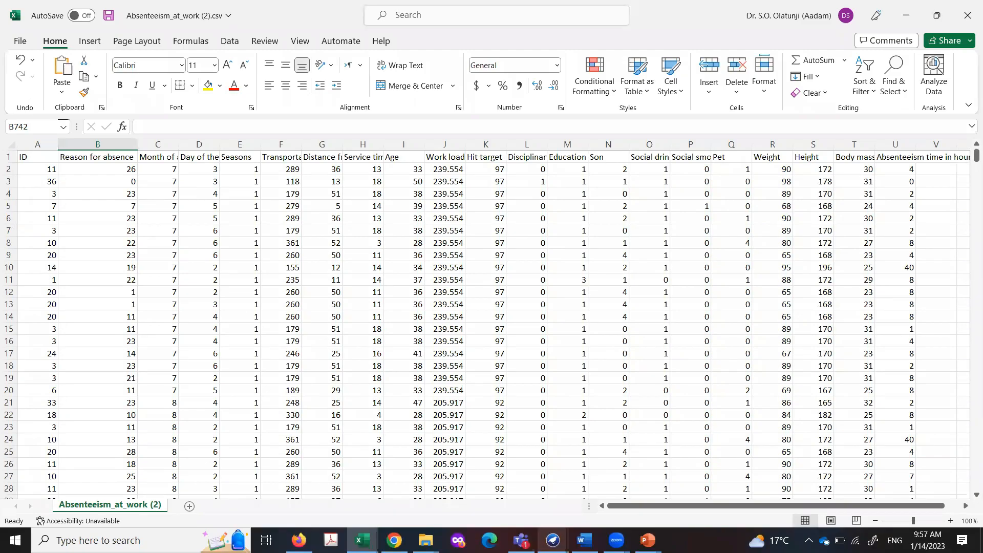
- Switch to the empty Weka Explorer window and bring up the dialog for opening a data file
mouse_move(553, 541)
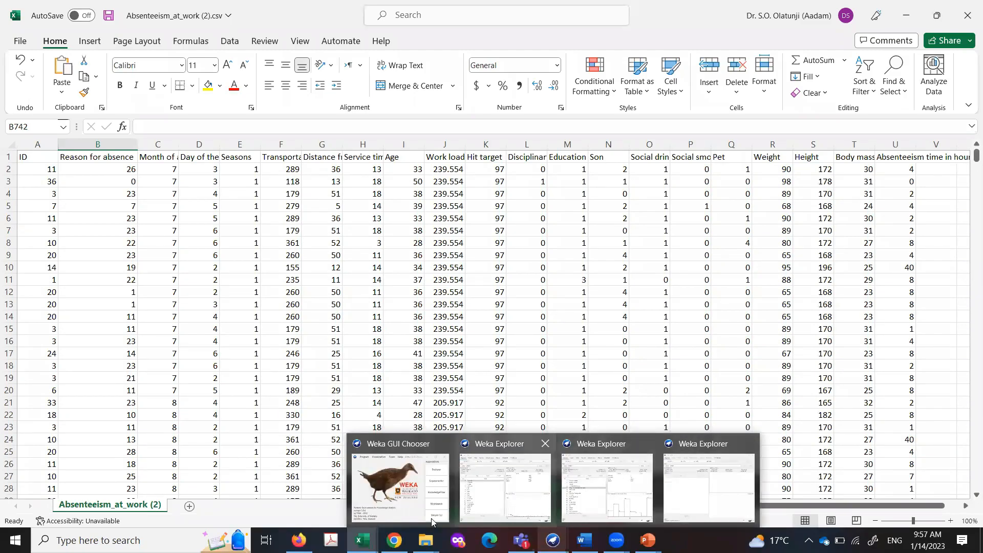
left_click(425, 499)
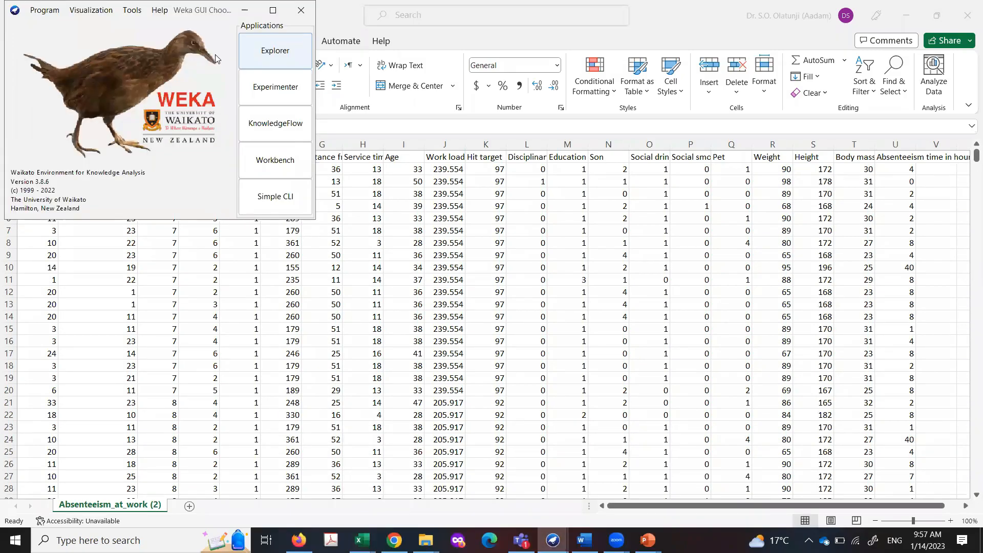
left_click(279, 56)
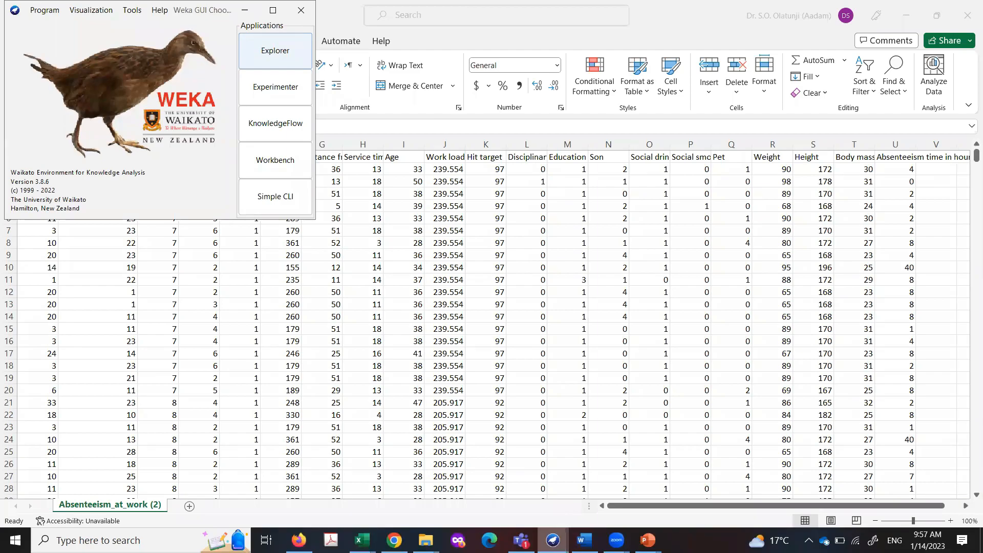
left_click(553, 540)
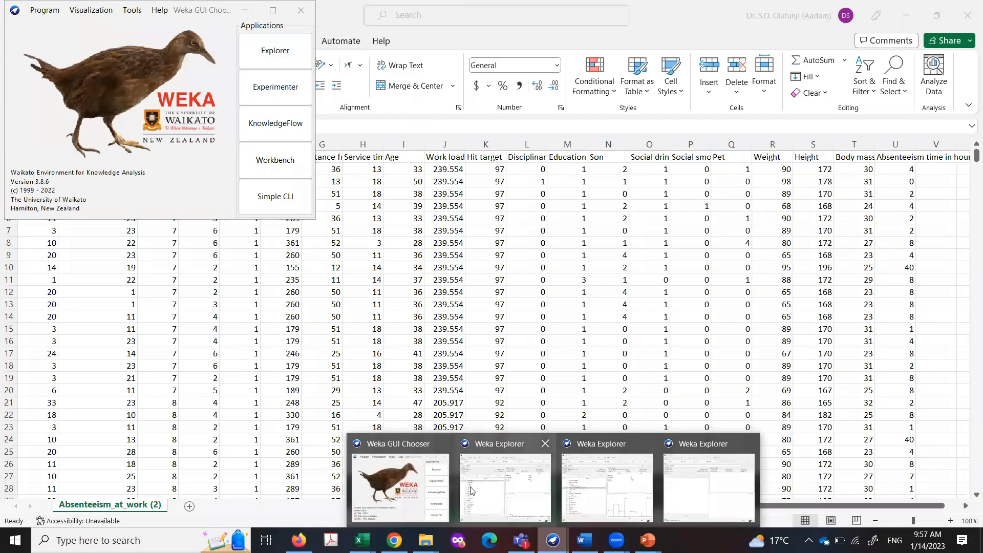
left_click(689, 500)
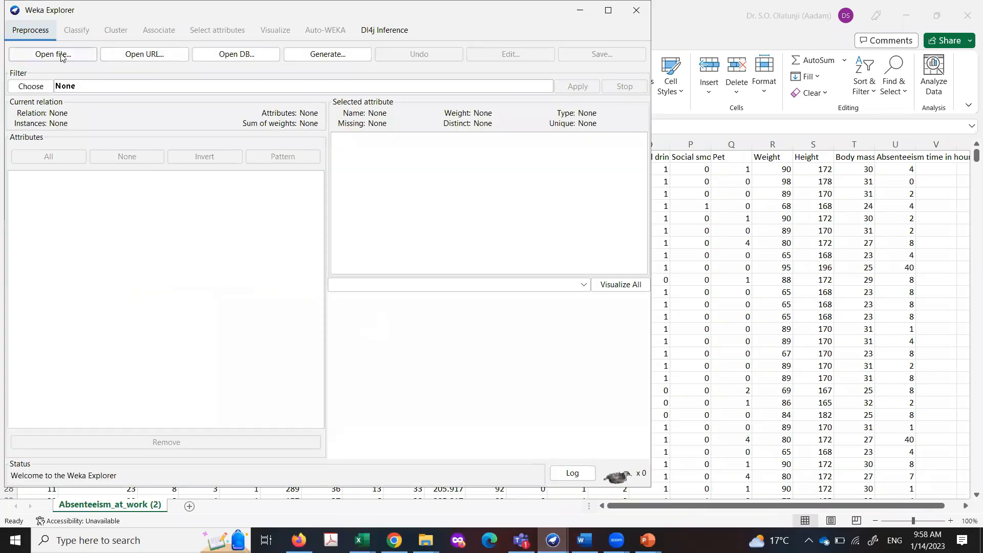
left_click(51, 58)
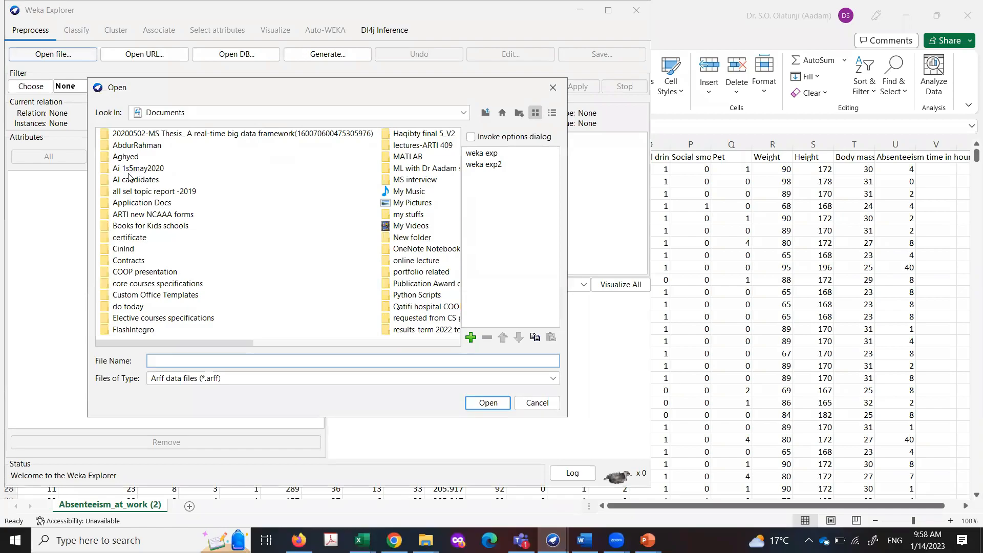
left_click(135, 204)
key("w")
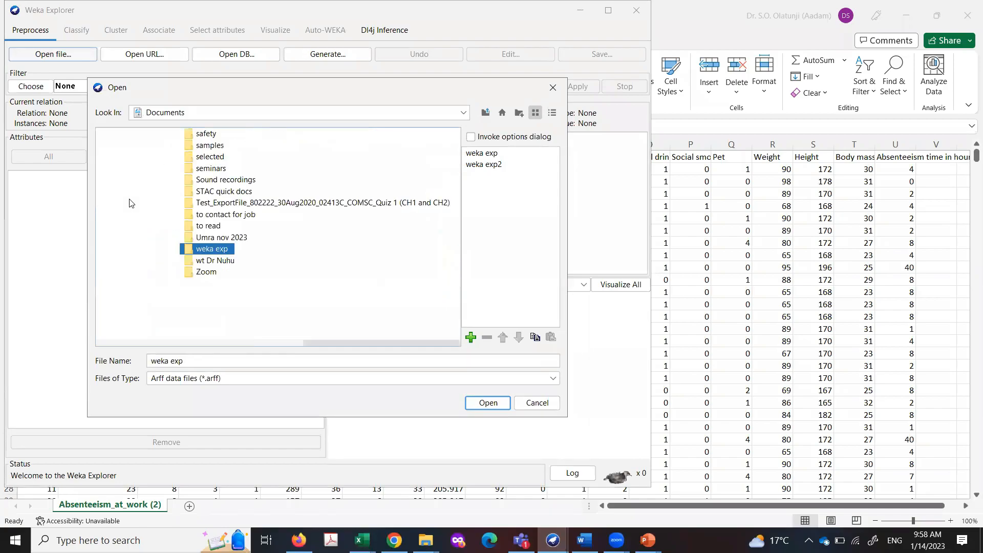
left_click(201, 249)
left_click(189, 248)
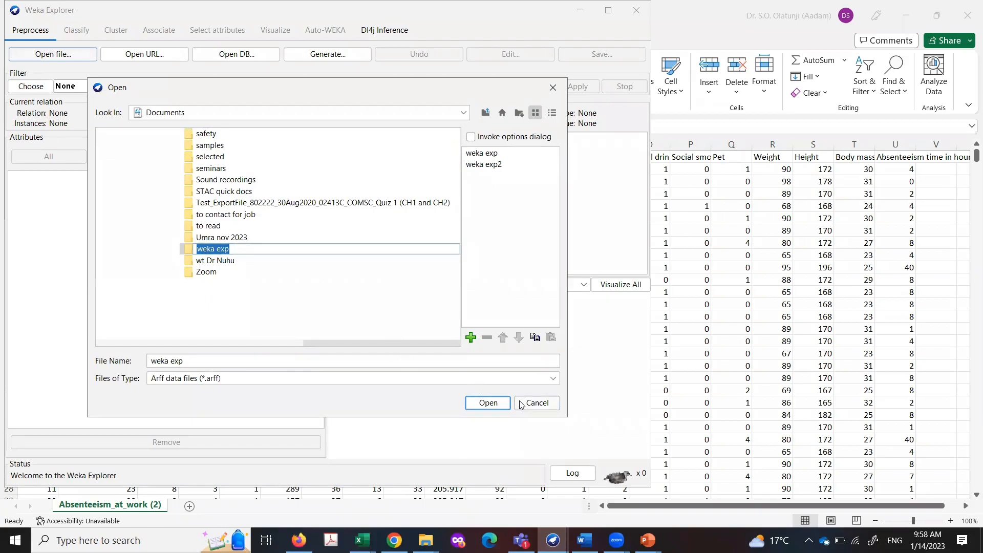
left_click(139, 169)
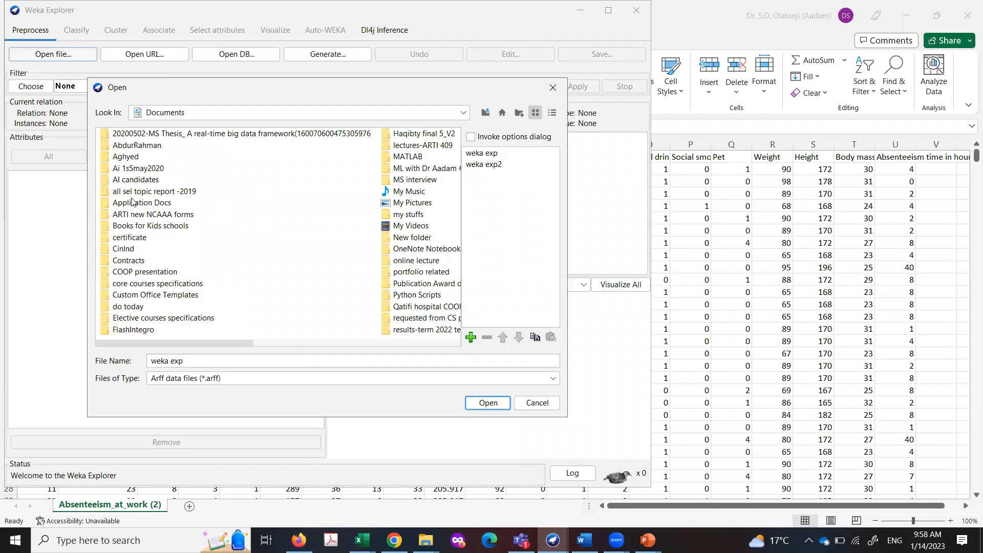
- Load Absenteeism_at_work (2).csv from the Downloads folder, using the CSV data files type
left_click(246, 113)
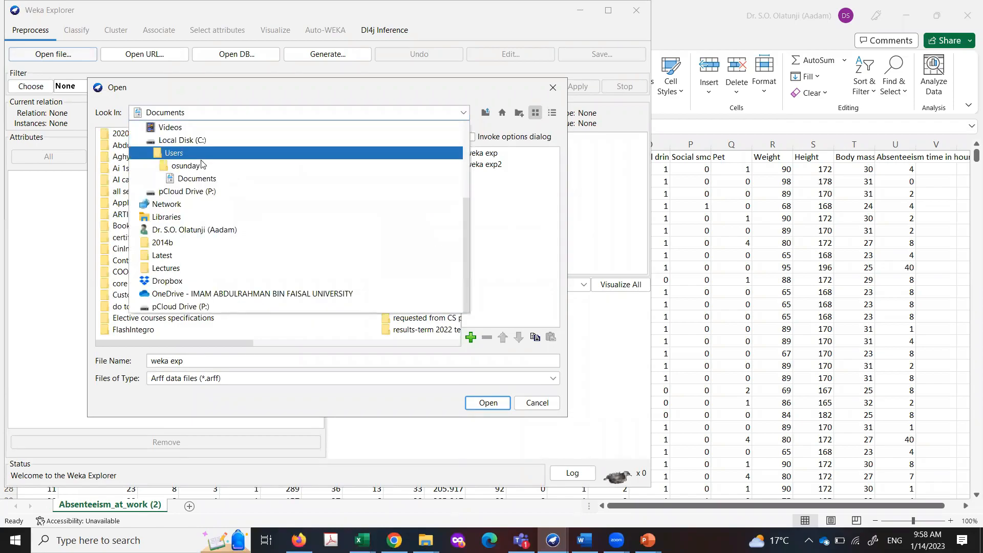
scroll(194, 239, "up", 3)
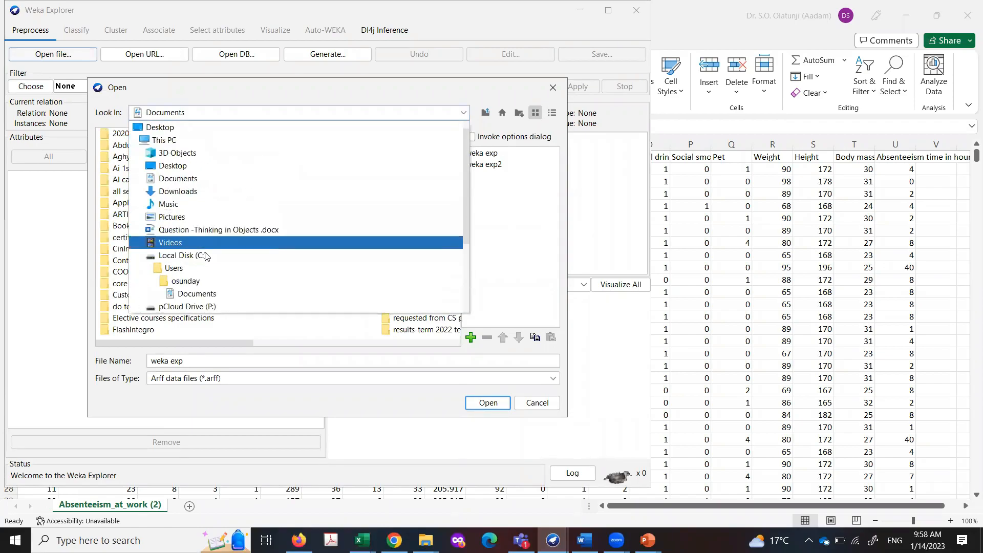
left_click(190, 191)
left_click(189, 191)
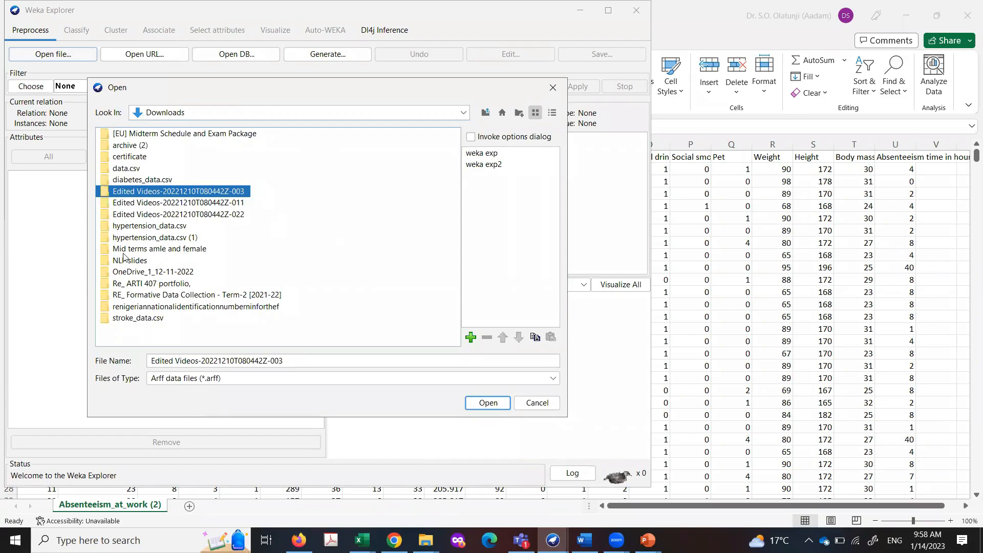
left_click(178, 383)
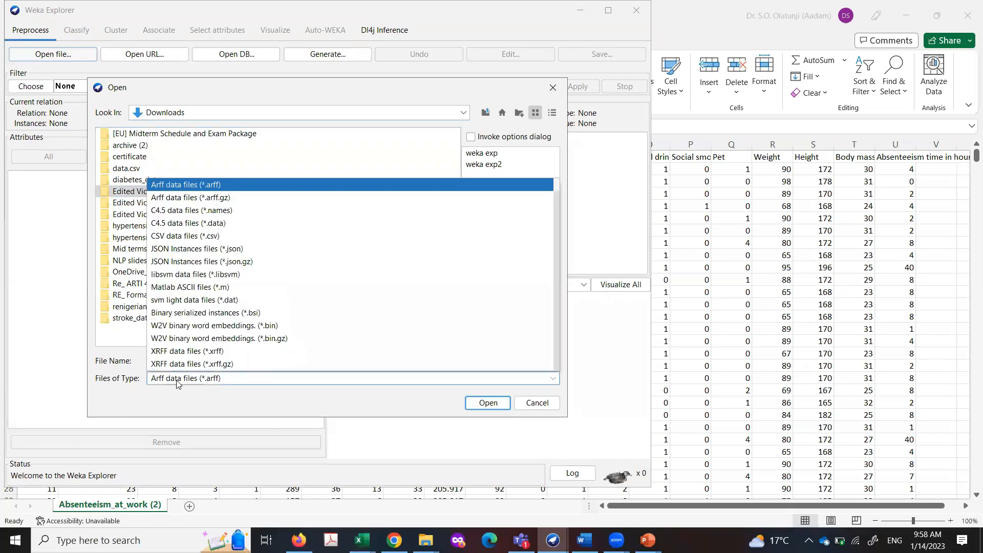
left_click(175, 237)
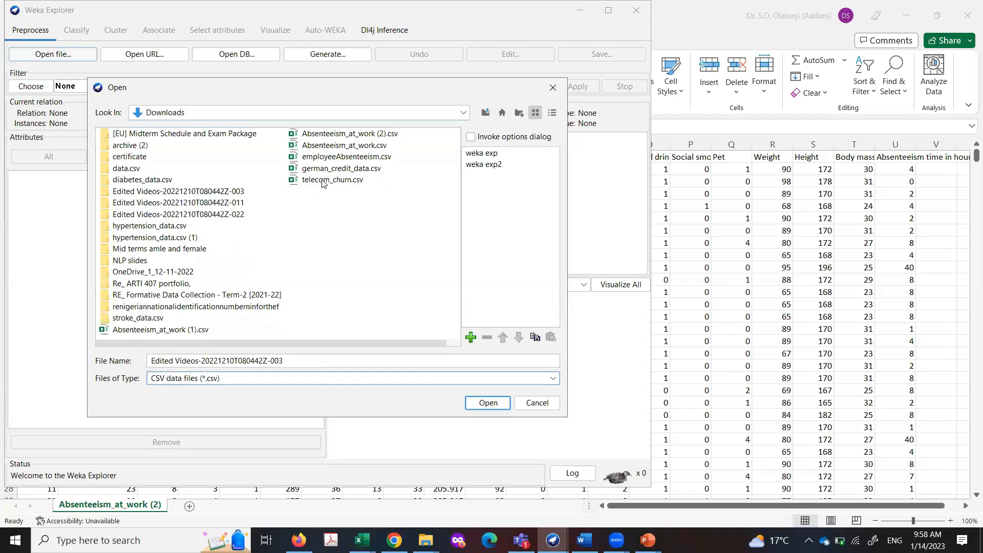
left_click(351, 136)
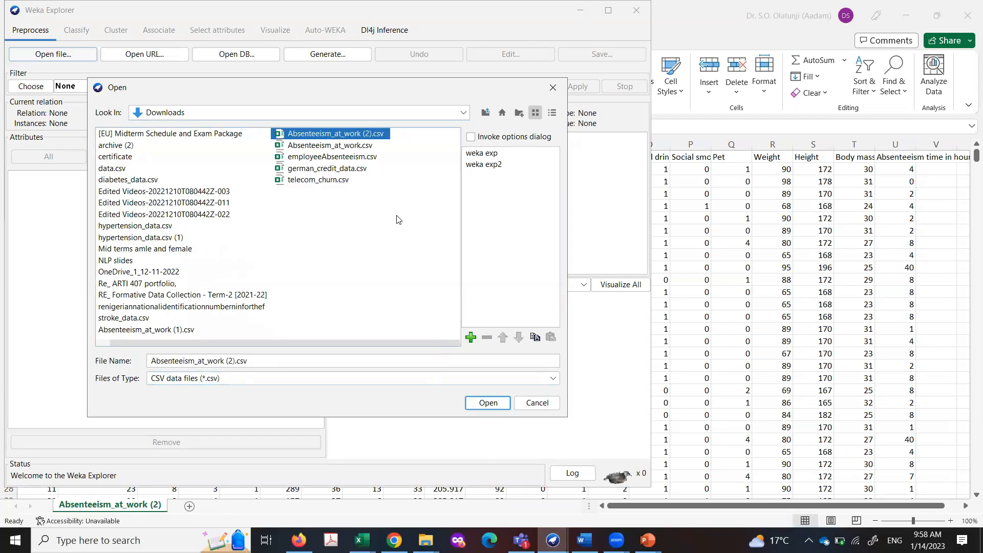
left_click(486, 404)
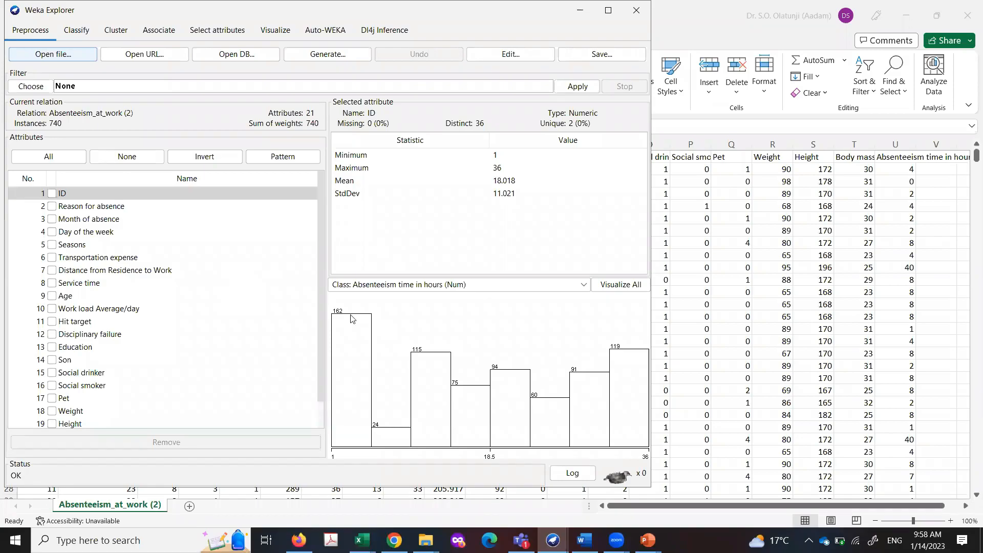
- Review the loaded attribute list from ID down to Absenteeism time in hours
scroll(103, 241, "down", 1)
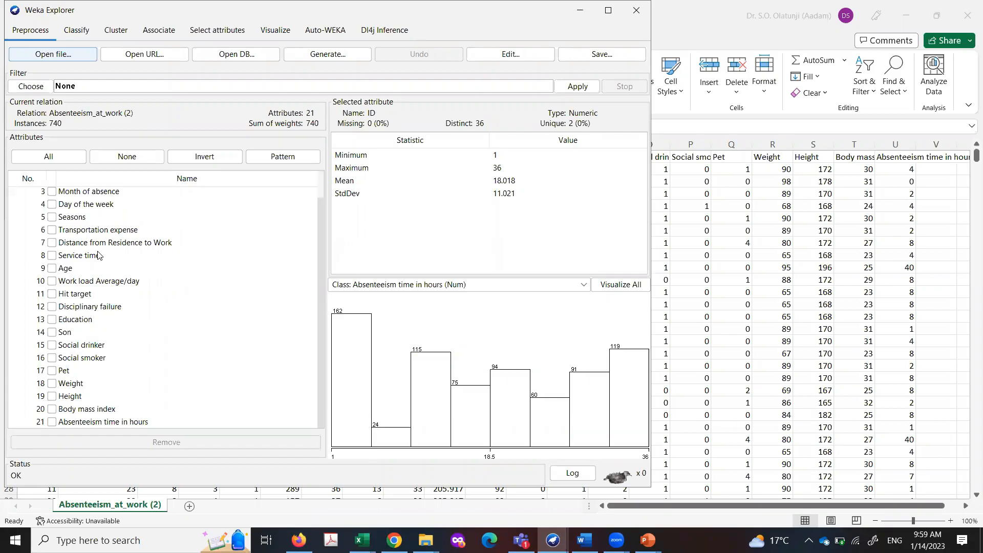
scroll(92, 259, "up", 1)
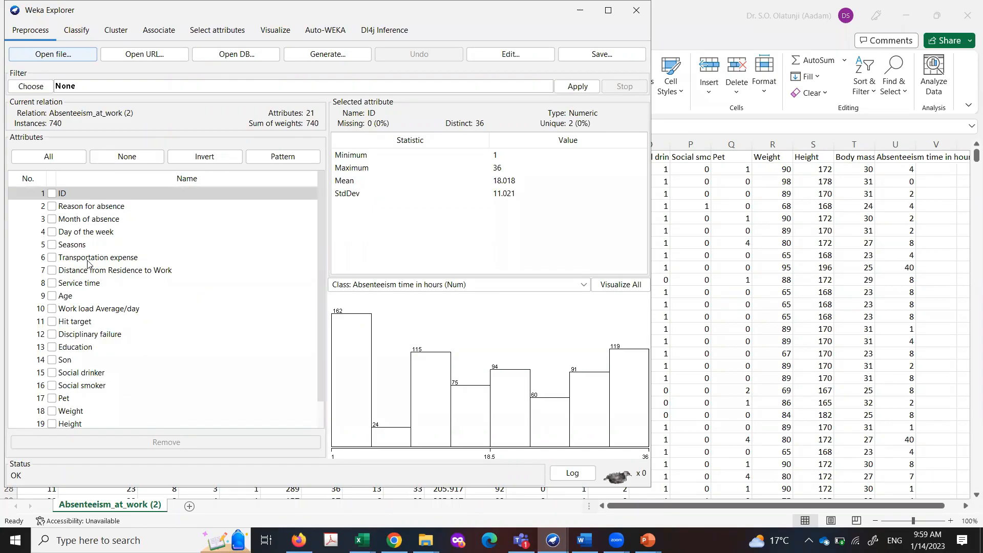
right_click(87, 263)
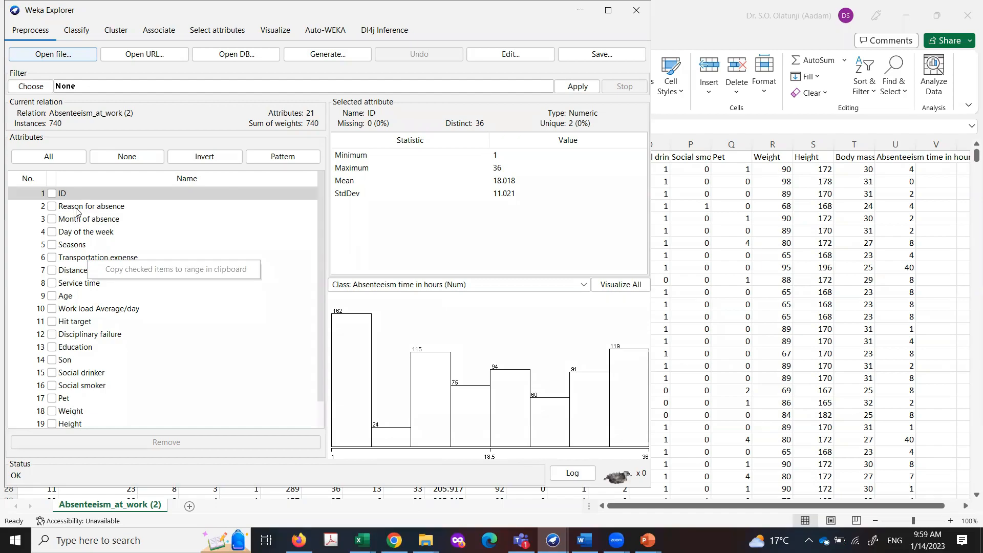
- Try removing the ID attribute from the dataset and undo the removal
left_click(52, 194)
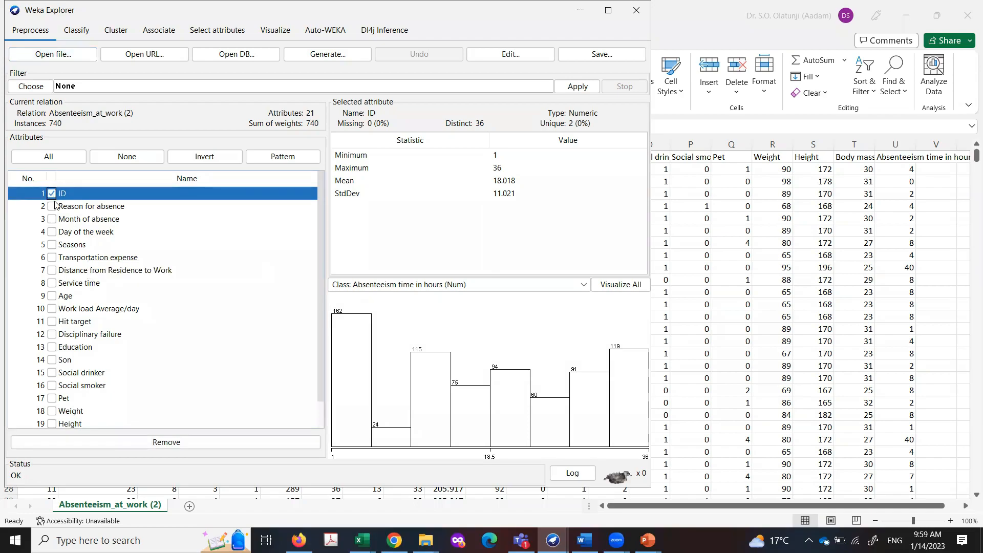
left_click(173, 448)
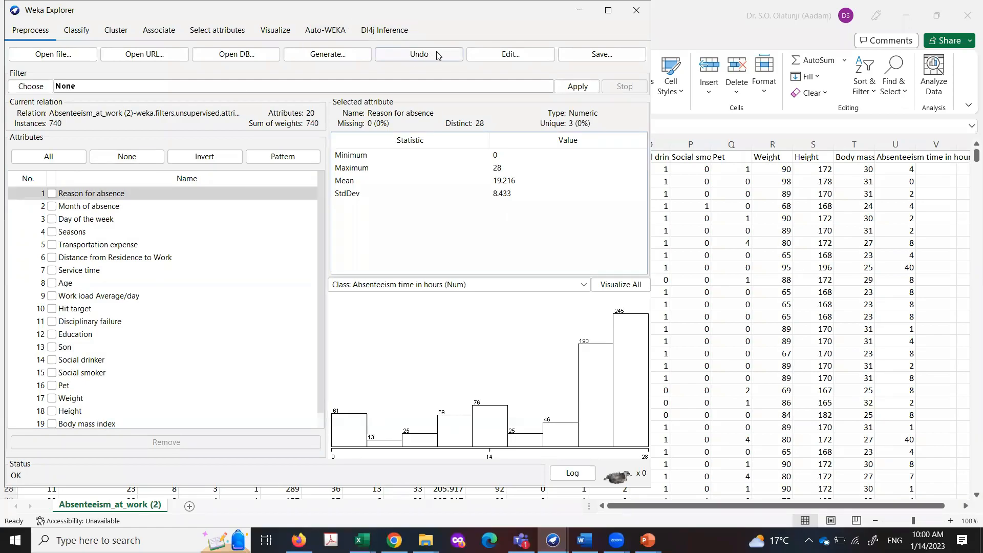
left_click(418, 55)
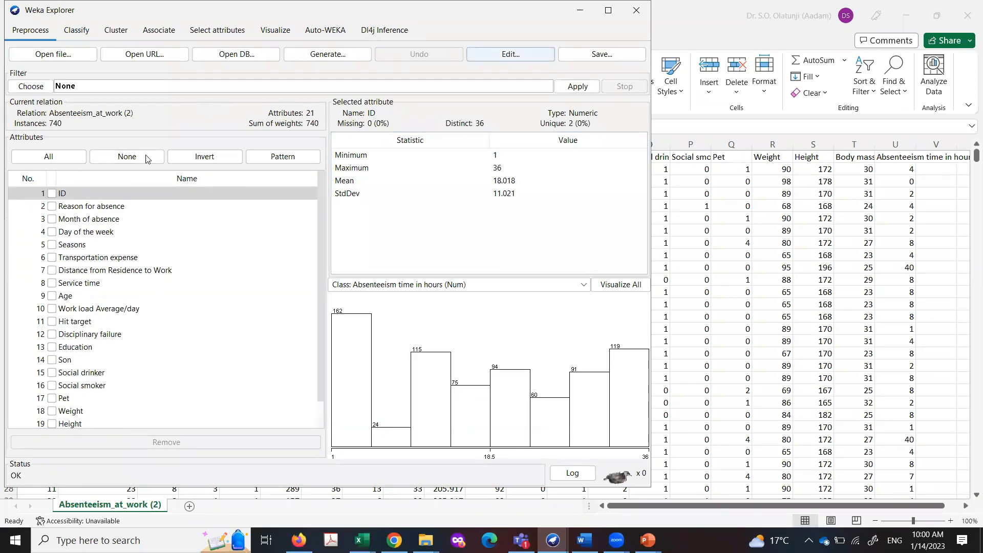
- Mark the ID attribute and remove it from the dataset
left_click(87, 194)
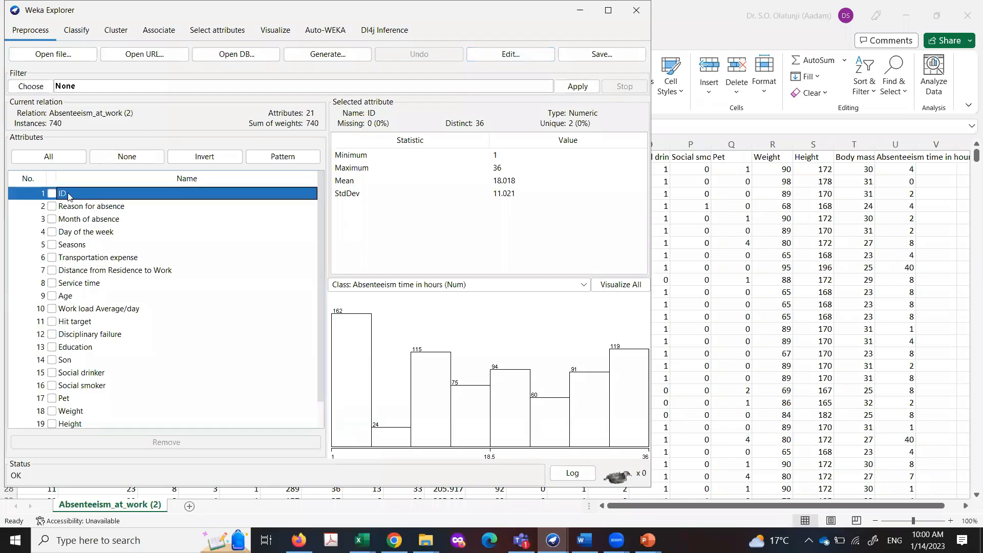
left_click(51, 193)
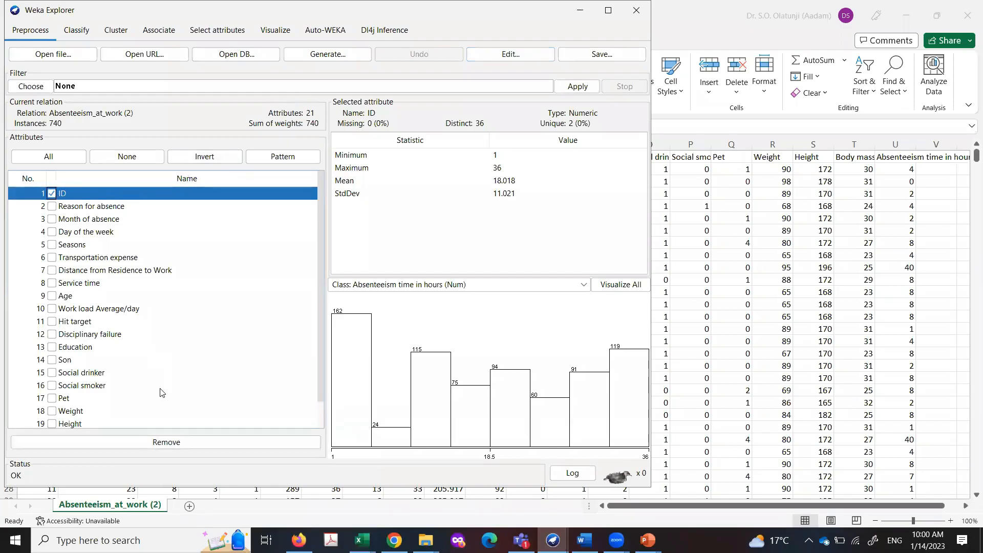
left_click(176, 442)
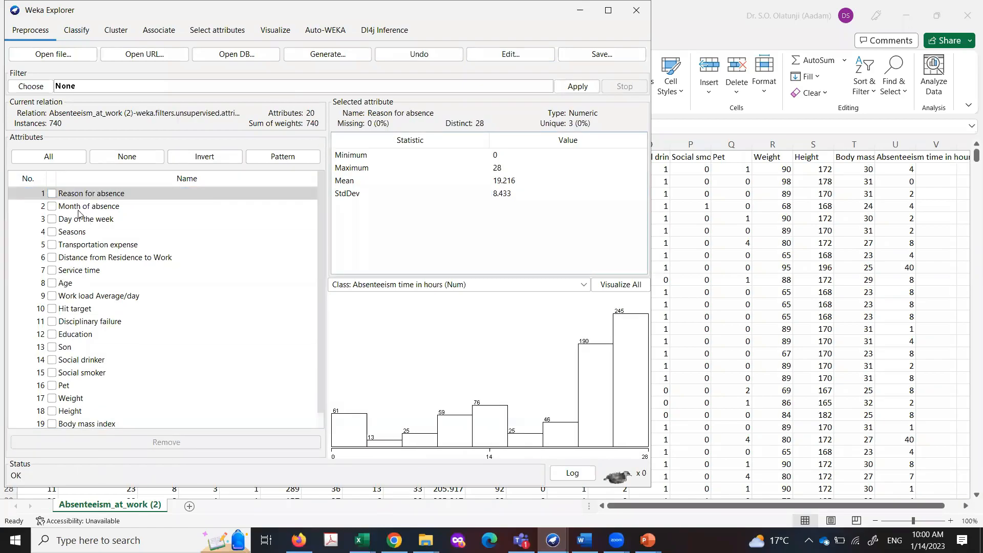
- Mark Absenteeism time in hours and view its statistics, along with those of Social smoker and Distance from Residence to Work
scroll(74, 225, "down", 1)
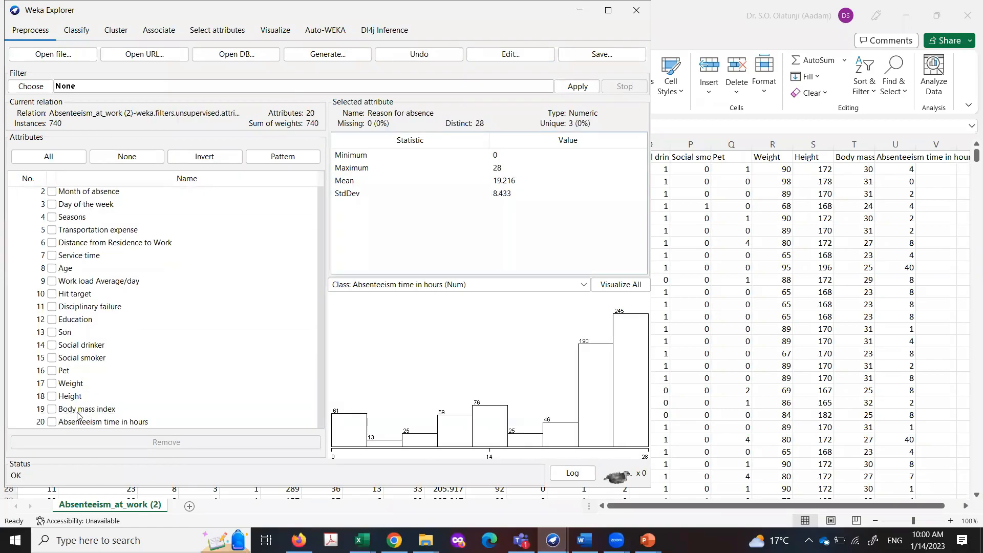
left_click(53, 422)
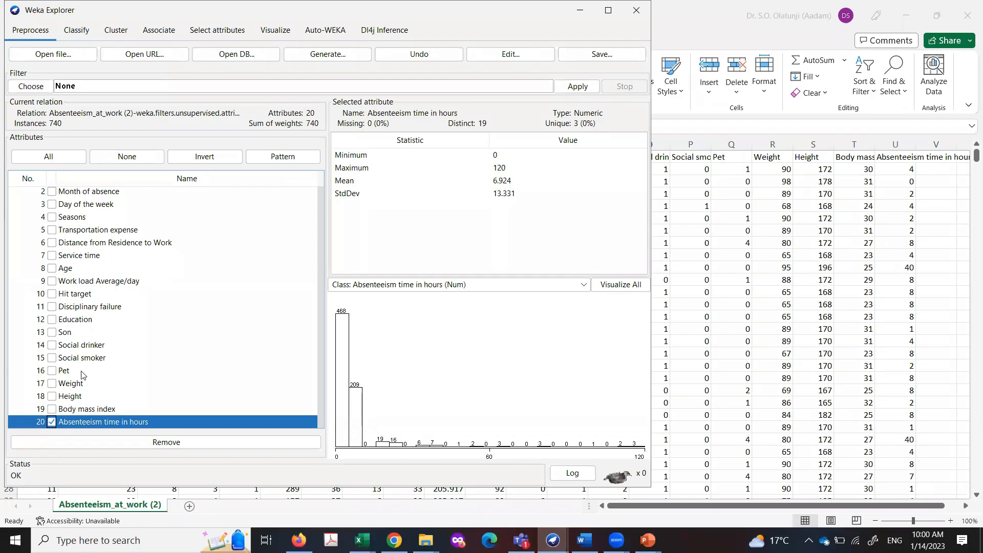
left_click(69, 360)
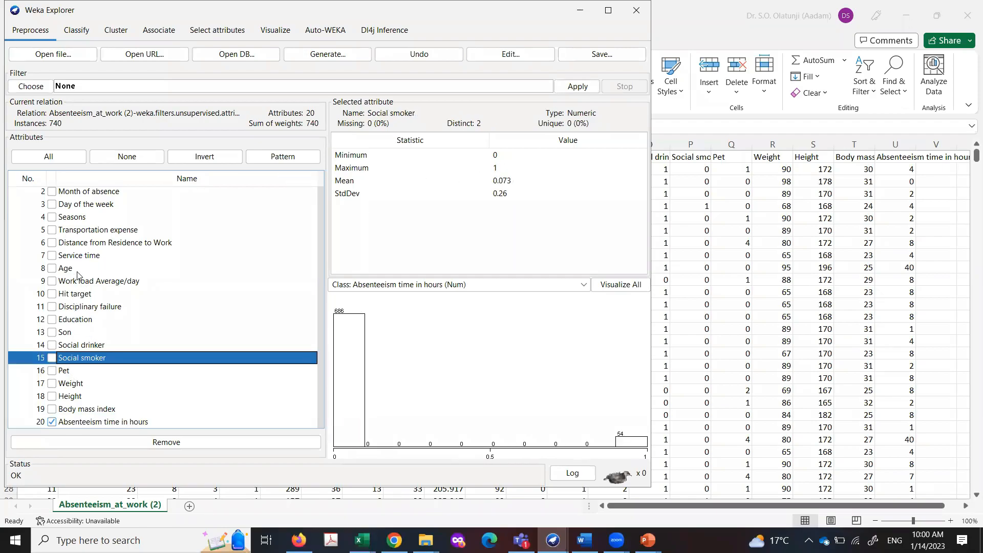
left_click(77, 245)
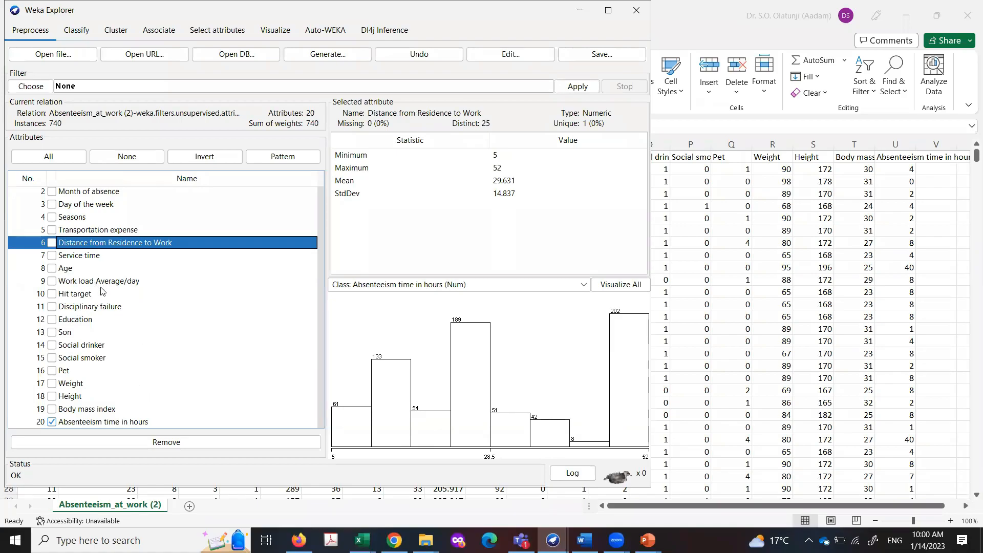
scroll(102, 284, "up", 1)
scroll(96, 298, "down", 1)
left_click(83, 38)
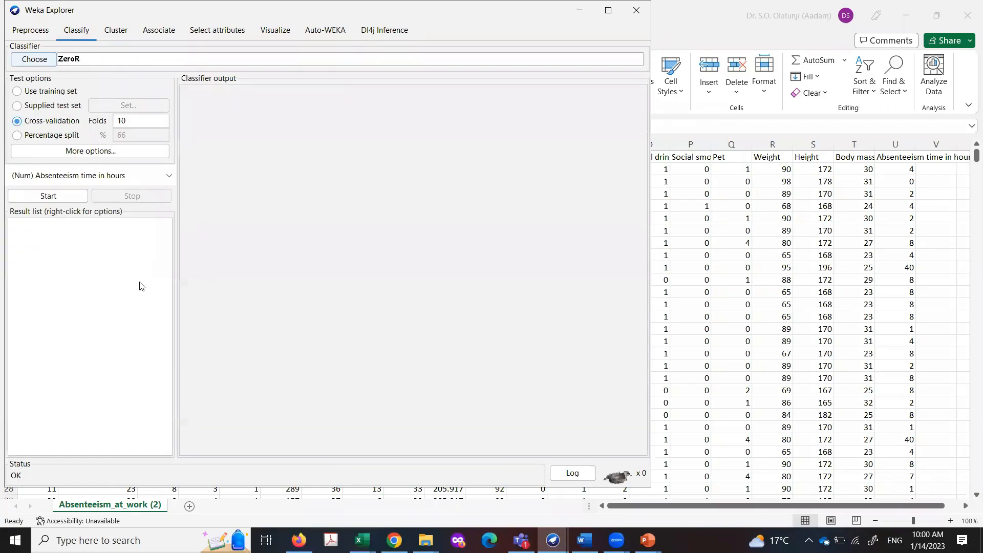
left_click(32, 61)
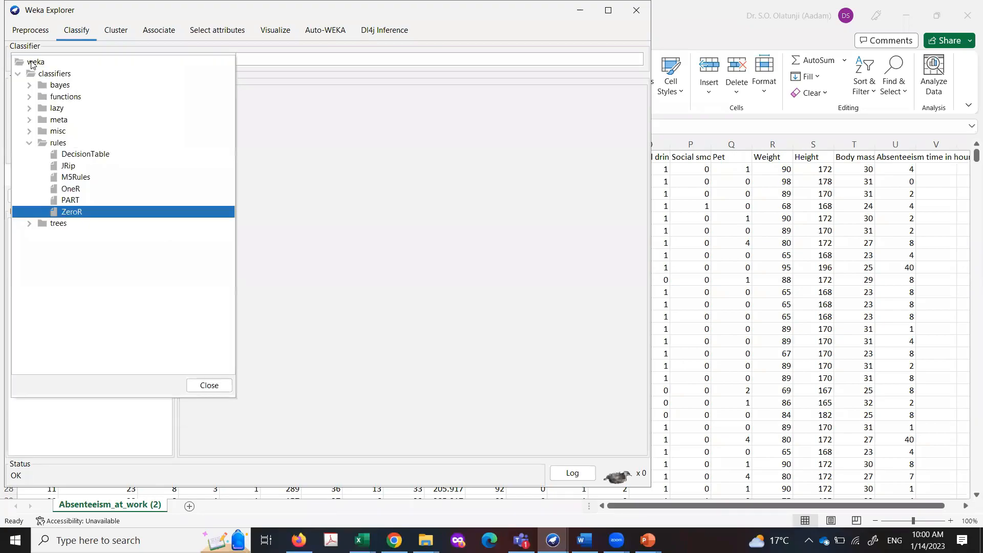
left_click(302, 271)
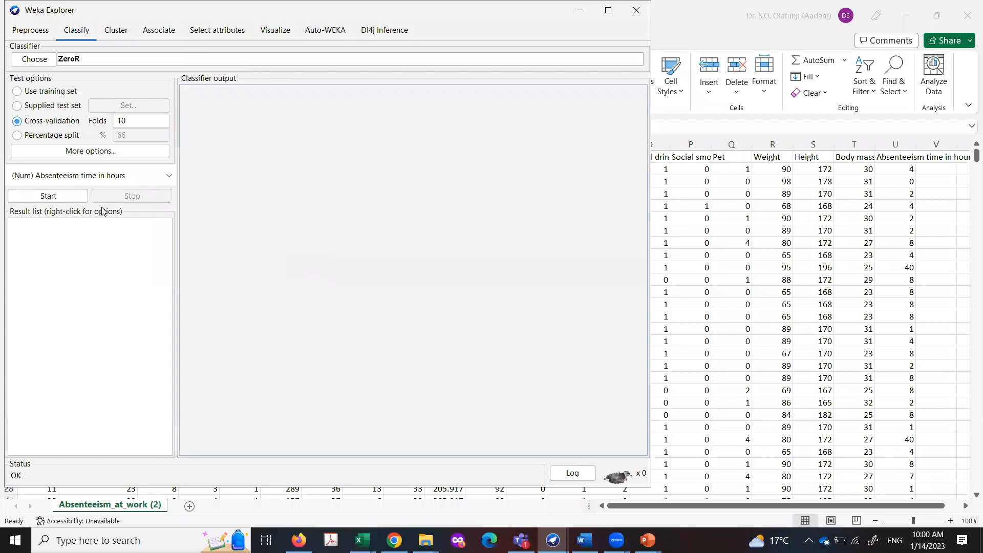
left_click(30, 30)
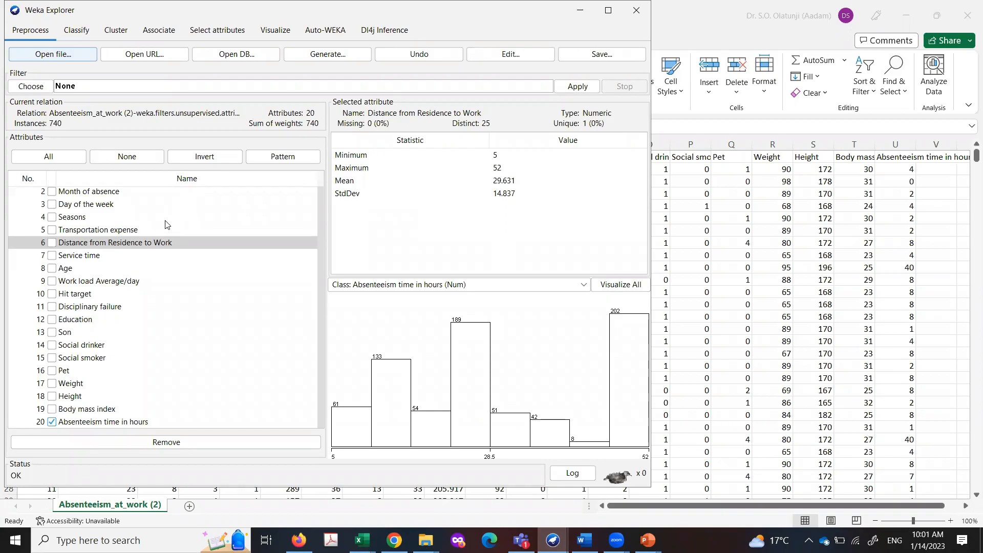
- Choose the lazy IBk nearest-neighbour algorithm as the classifier for predicting Absenteeism time in hours
left_click(75, 30)
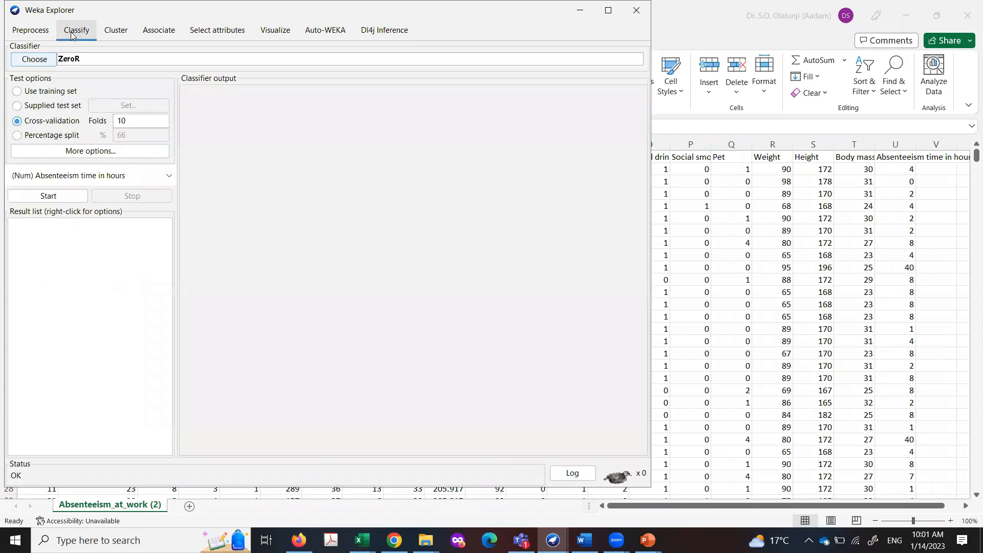
left_click(40, 64)
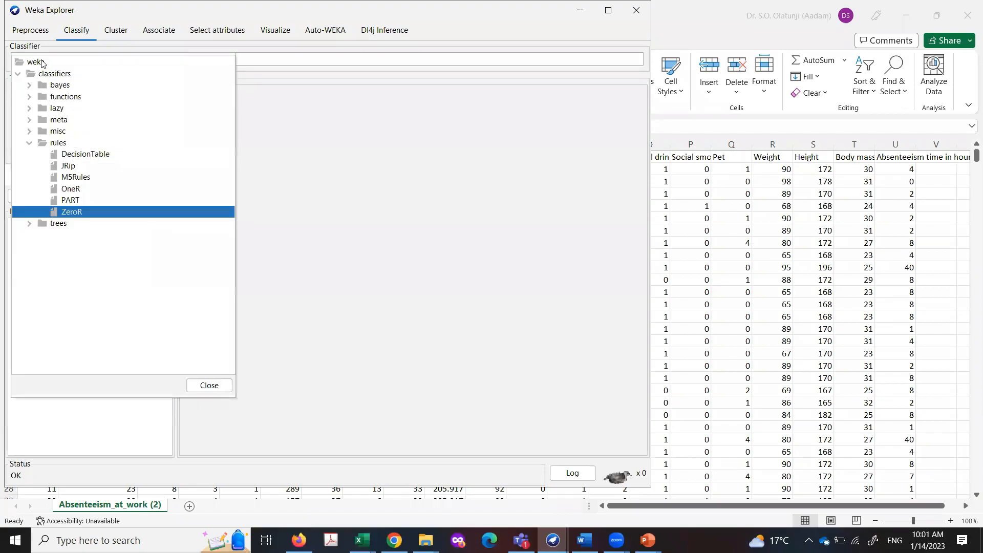
left_click(29, 108)
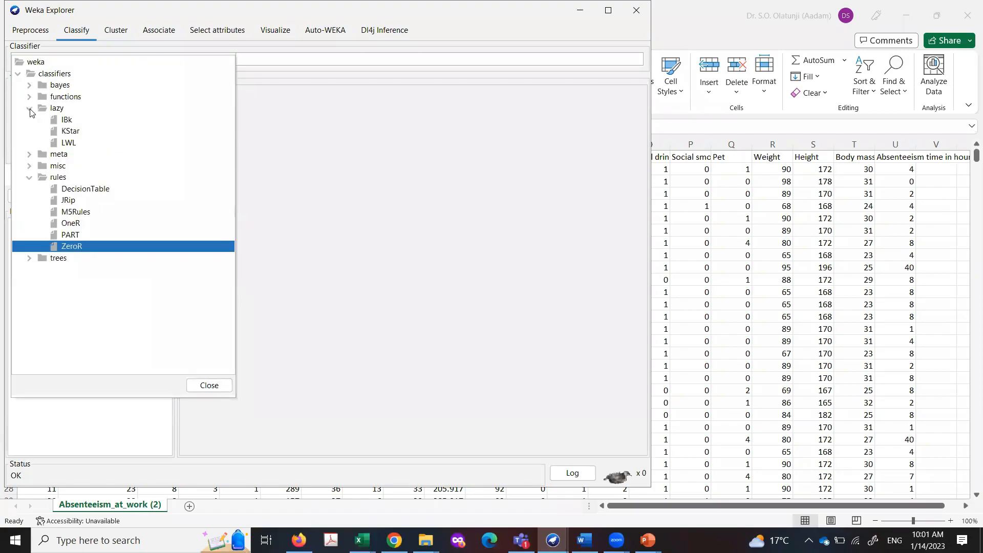
left_click(67, 120)
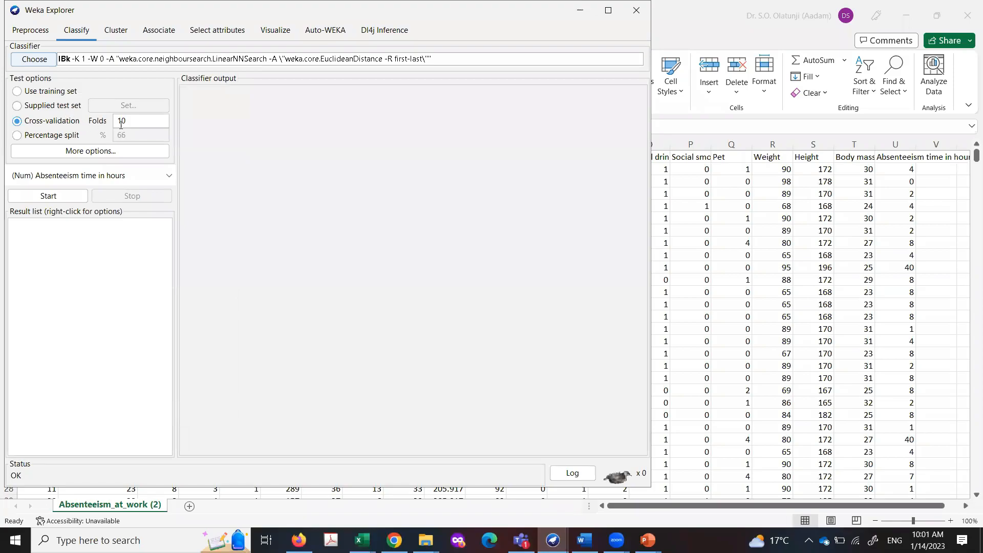
- Set the test option to a 70% percentage split and run the IBk classifier
left_click(51, 137)
key("Tab")
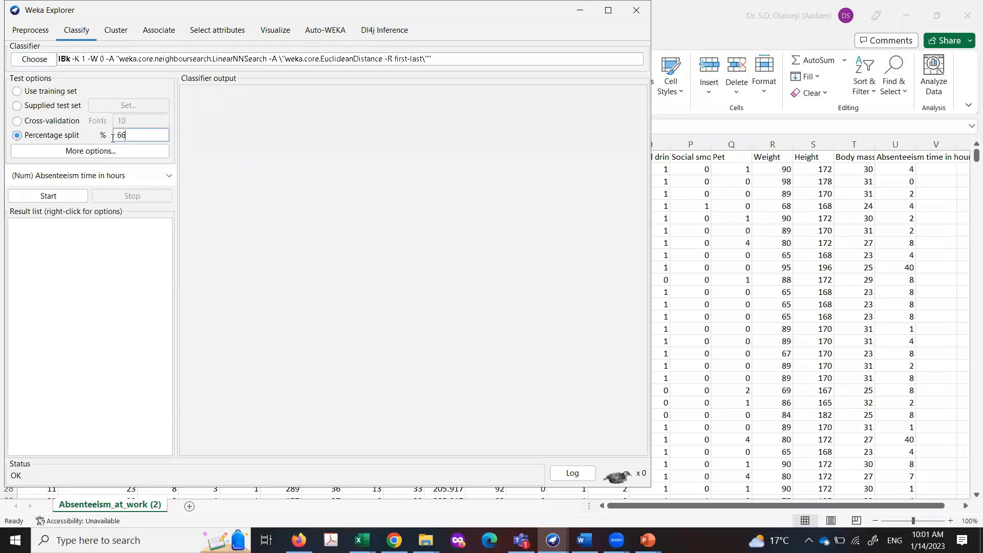
type("70")
left_click(55, 197)
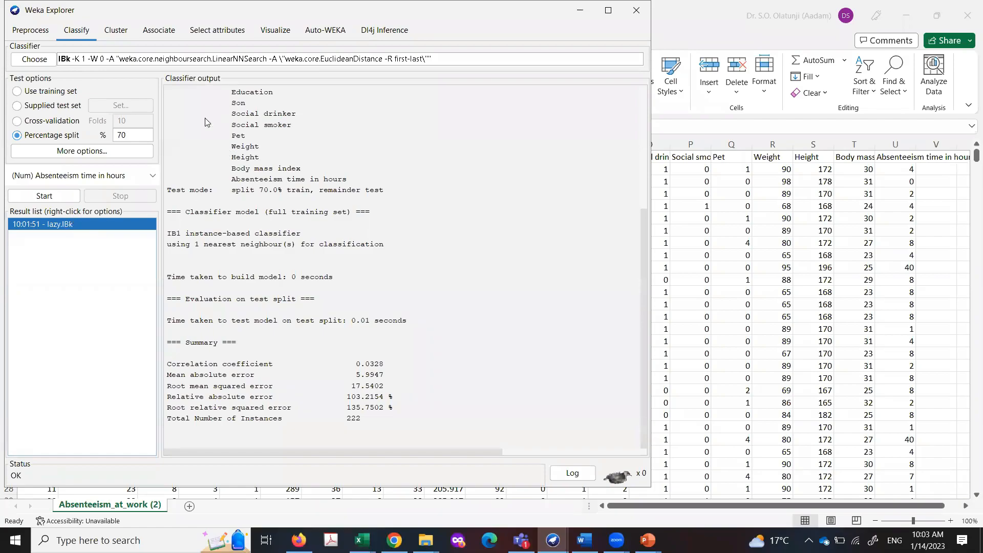
- Set IBk's number of neighbours (KNN) to 2 and run the classifier again
left_click(295, 61)
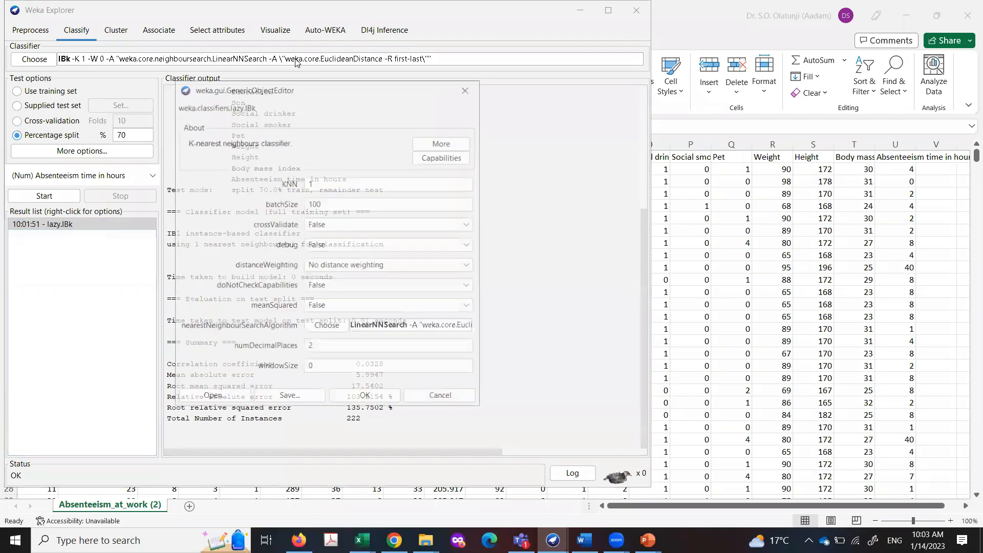
left_click(307, 183)
double_click(309, 183)
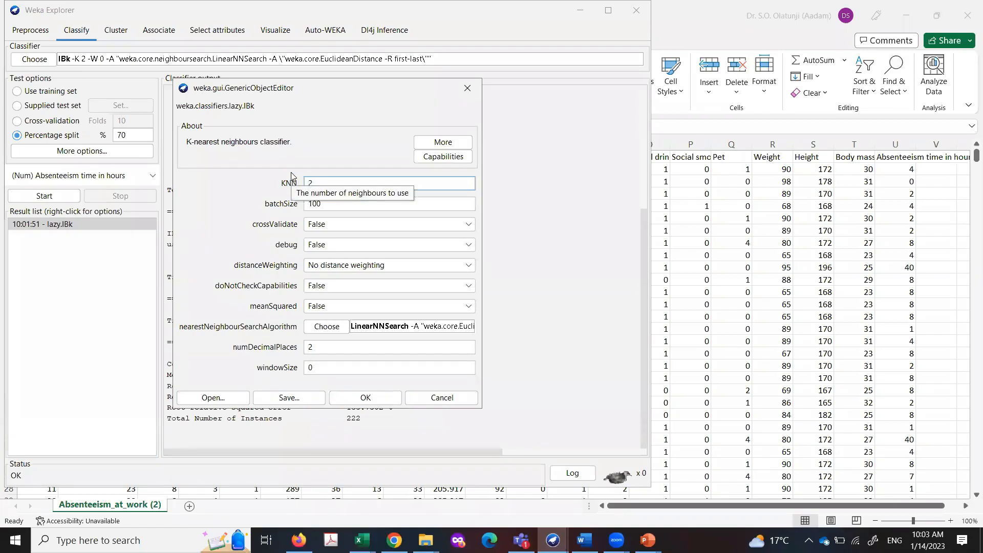
left_click(363, 398)
left_click(50, 197)
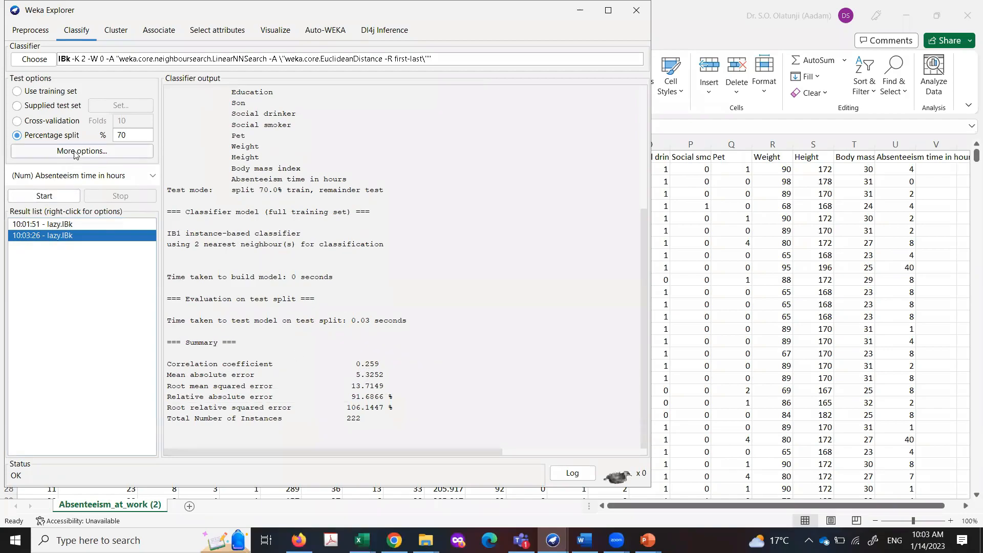
- Set IBk's number of neighbours (KNN) to 3 and run the classifier again
left_click(155, 60)
left_click(331, 183)
left_click_drag(331, 183, 303, 189)
type("3")
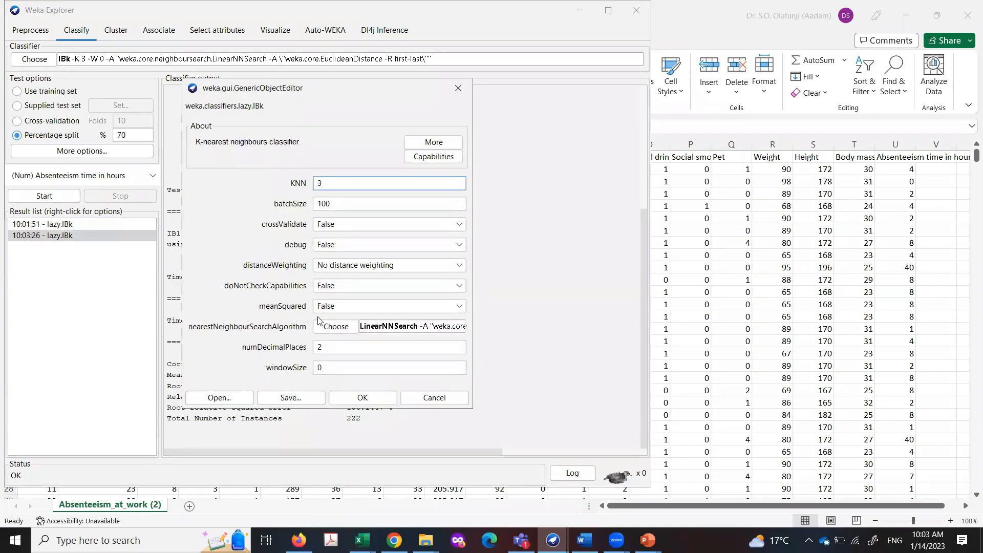
left_click(363, 398)
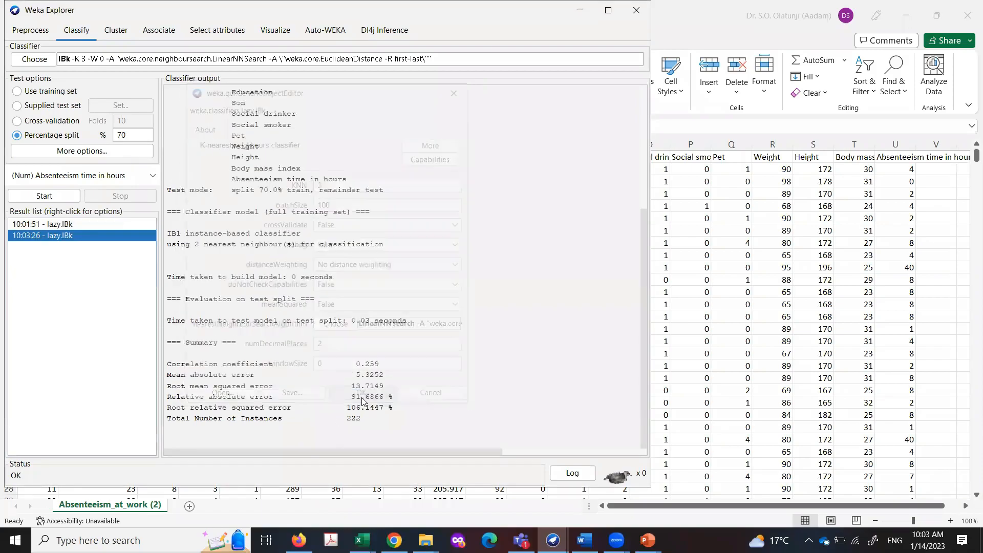
left_click(45, 196)
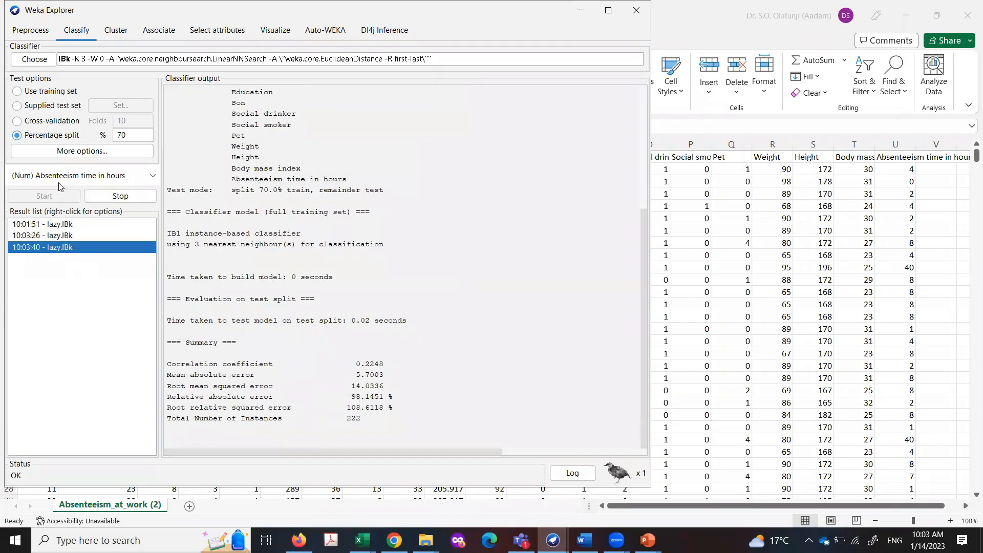
- Run IBk with the number of neighbours (KNN) set to 4, and reopen the two-neighbour result for comparison
left_click(177, 64)
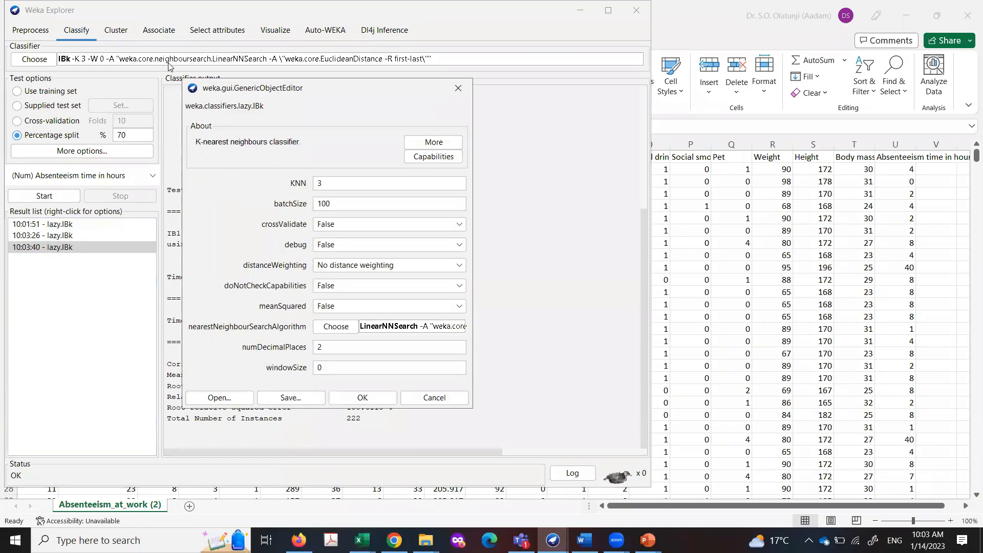
left_click_drag(326, 183, 304, 184)
type("4")
left_click(361, 397)
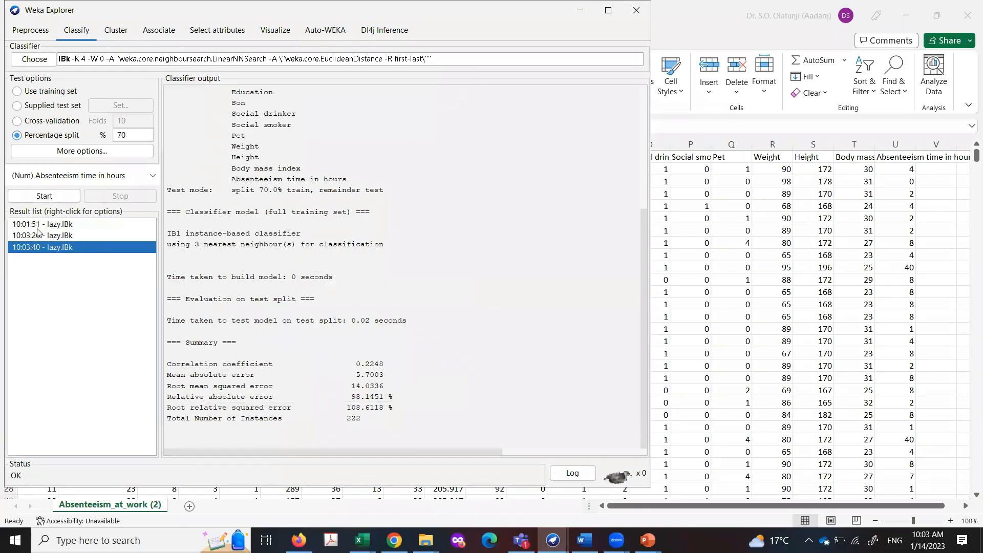
left_click(41, 195)
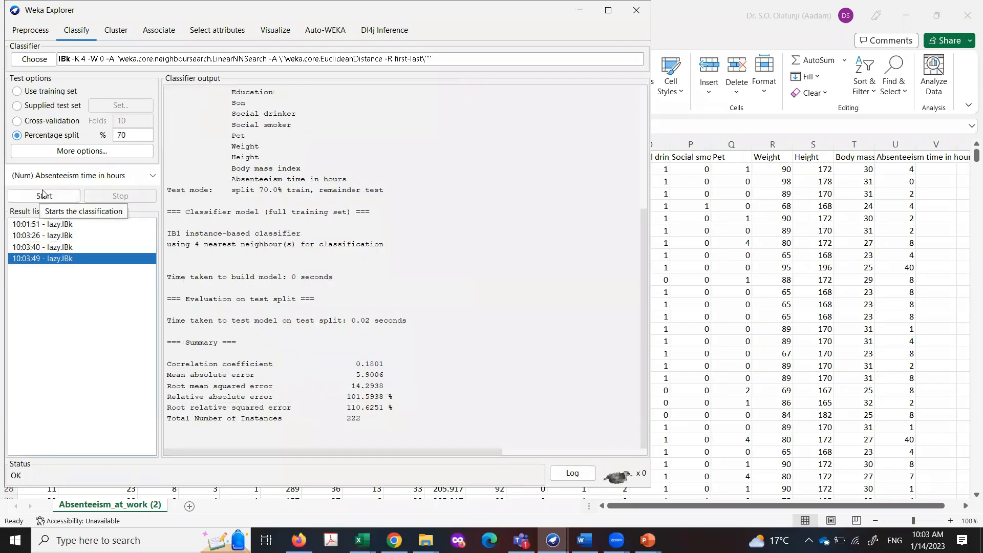
left_click(54, 237)
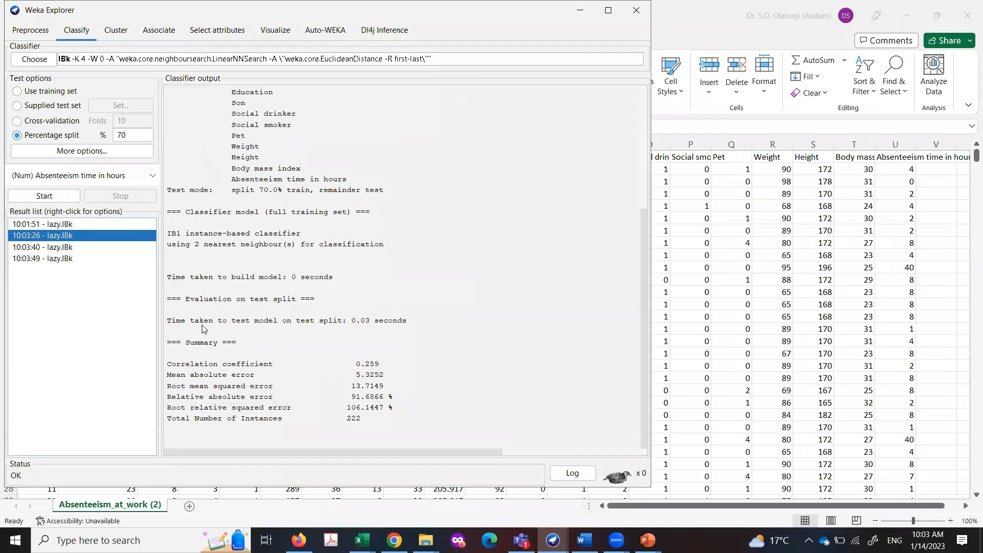
- Change the distance function of IBk's LinearNNSearch to ChebyshevDistance and run the classifier
left_click(357, 64)
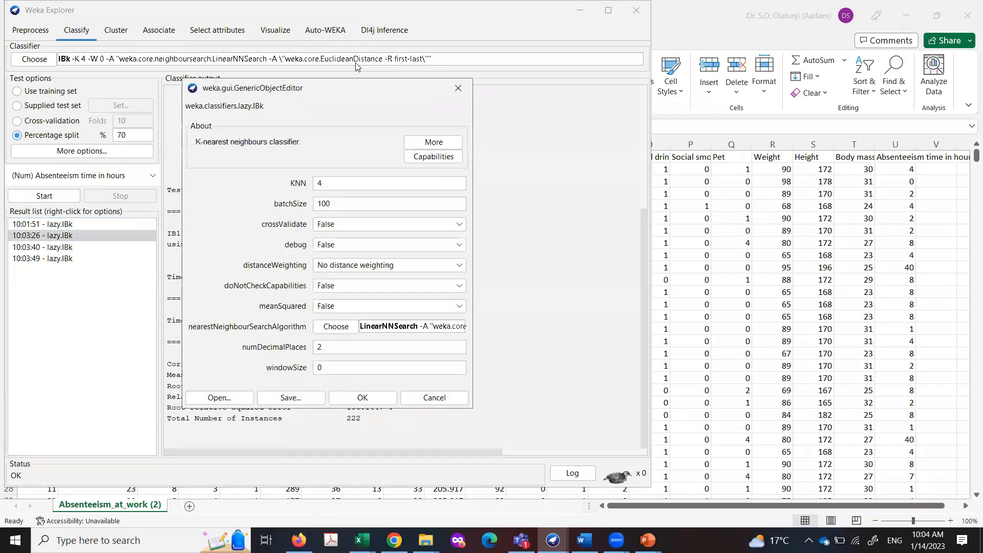
left_click(429, 328)
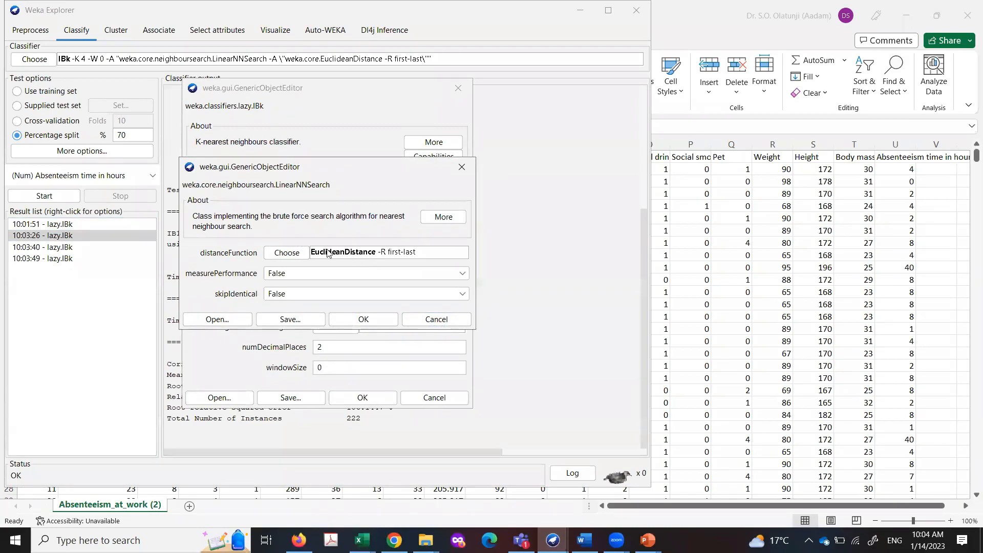
left_click(287, 254)
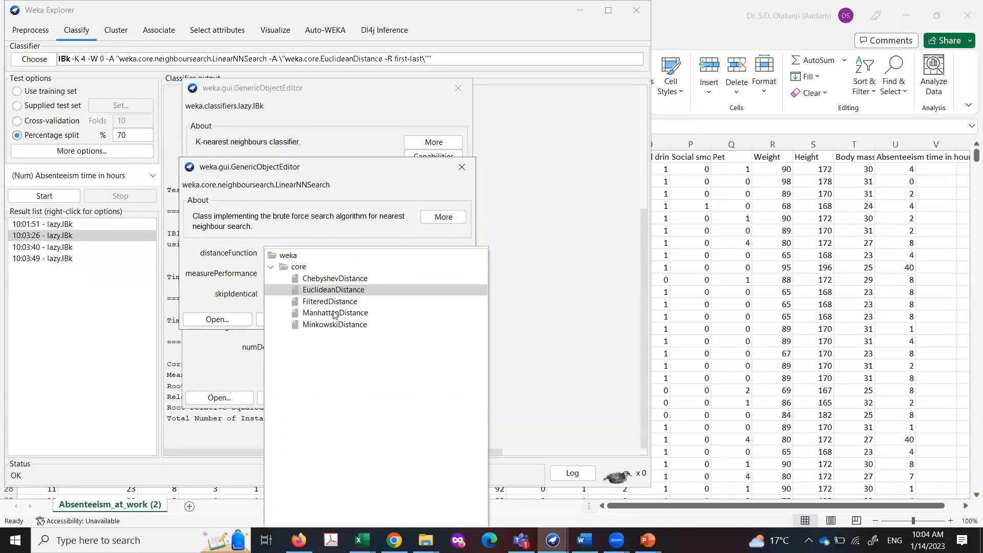
left_click(334, 279)
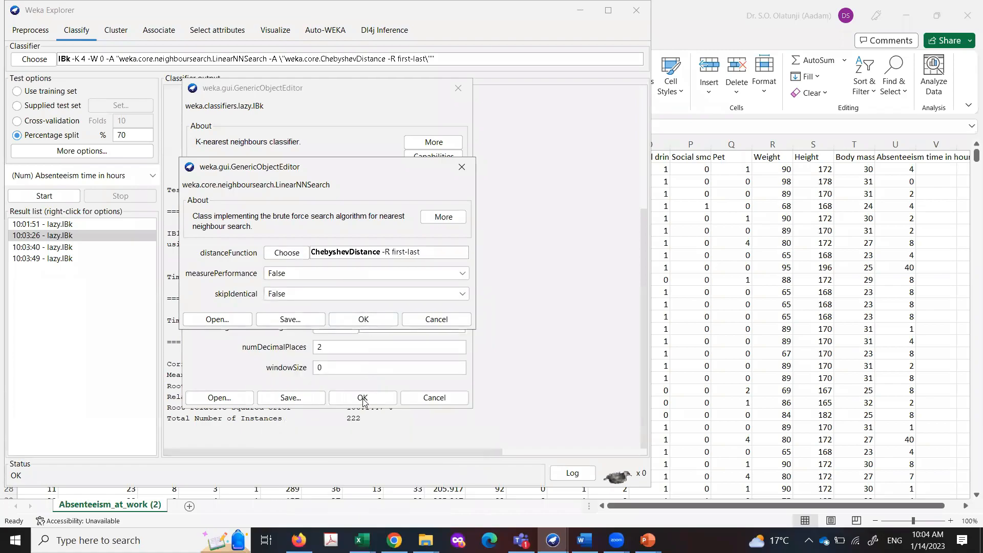
left_click(363, 319)
left_click(363, 398)
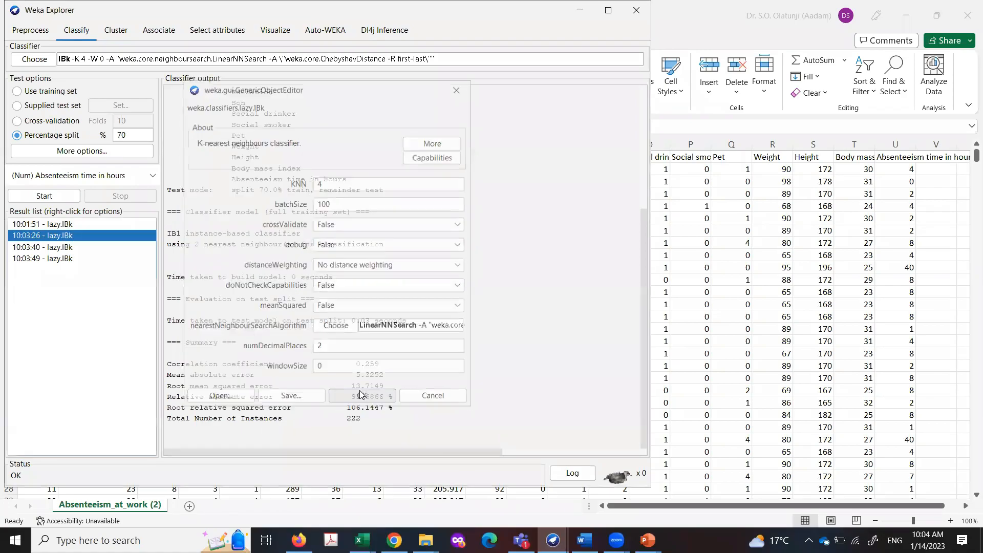
left_click(52, 196)
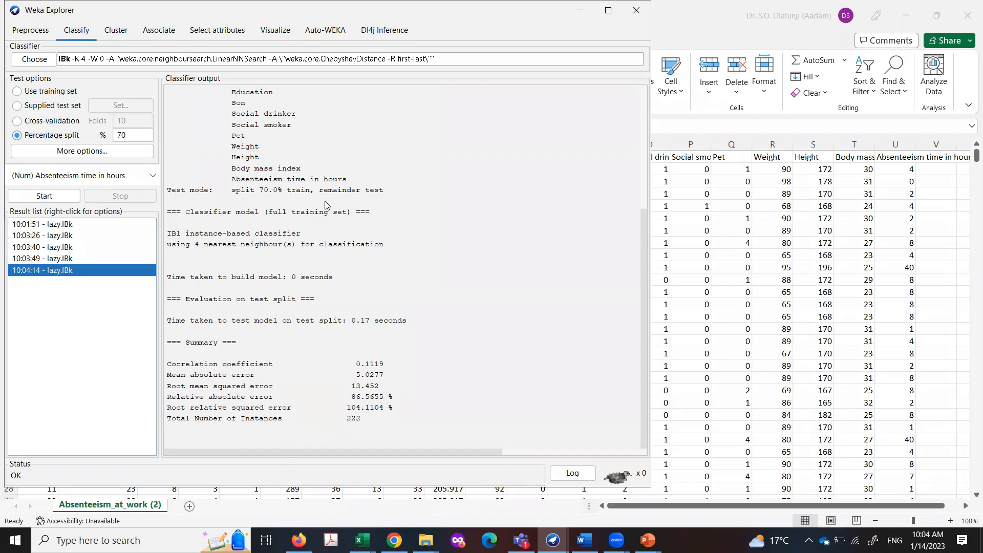
- Check the IBk settings and compare the error summaries of the earlier runs with three, two and one nearest neighbours
left_click(292, 63)
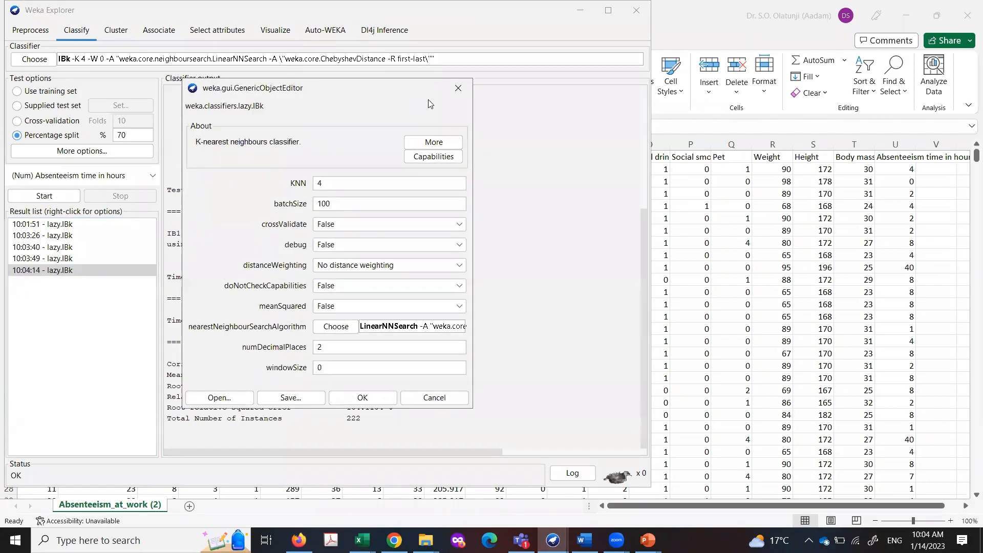
left_click(451, 84)
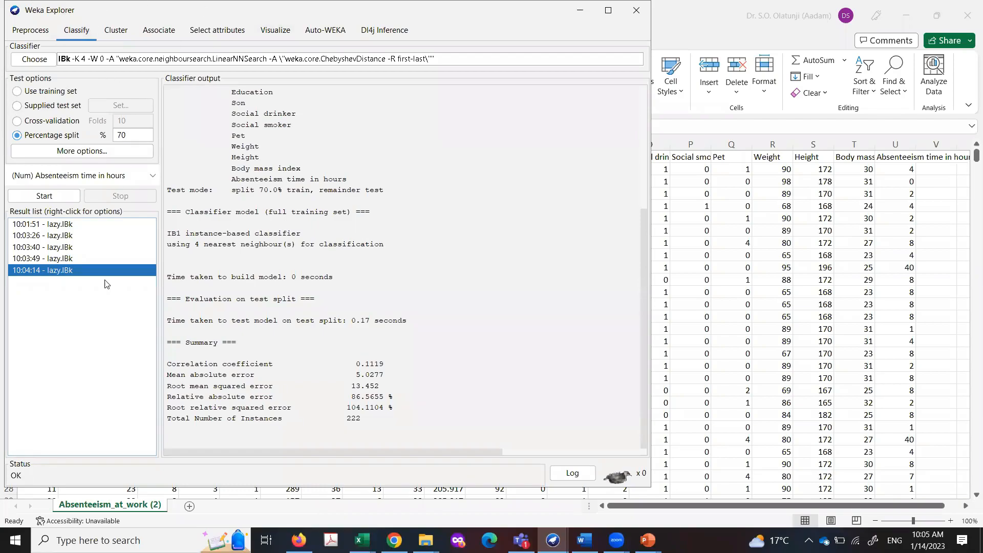
left_click(54, 249)
left_click(57, 236)
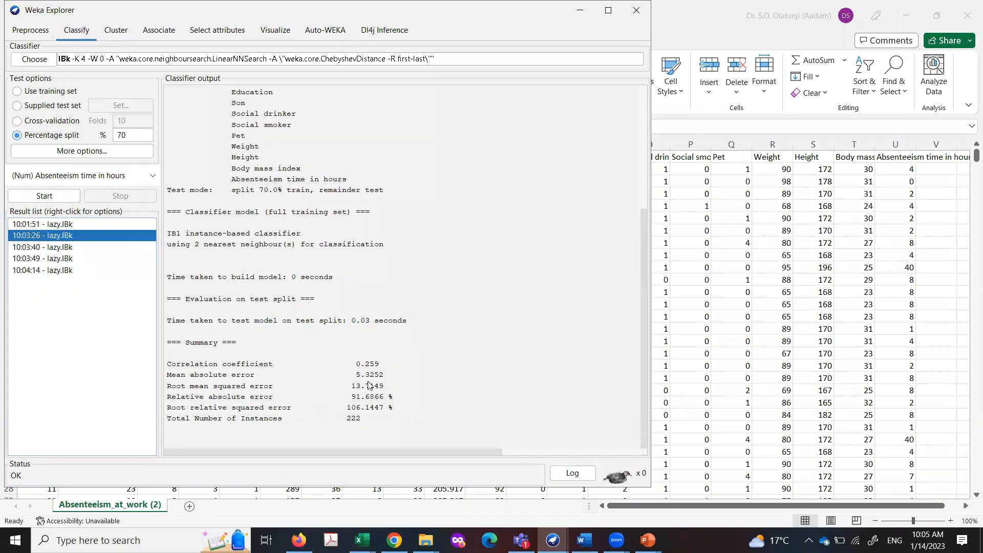
left_click(56, 225)
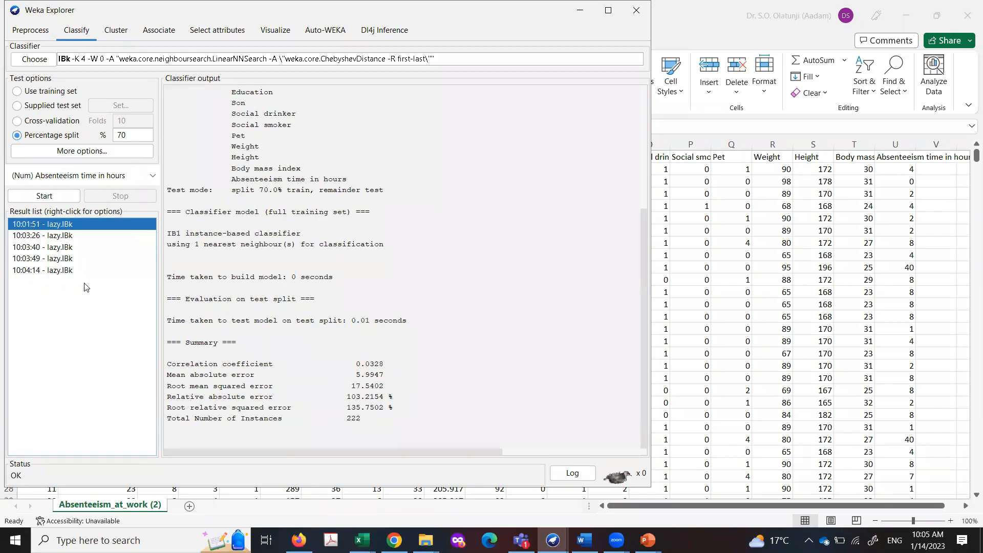
left_click(49, 236)
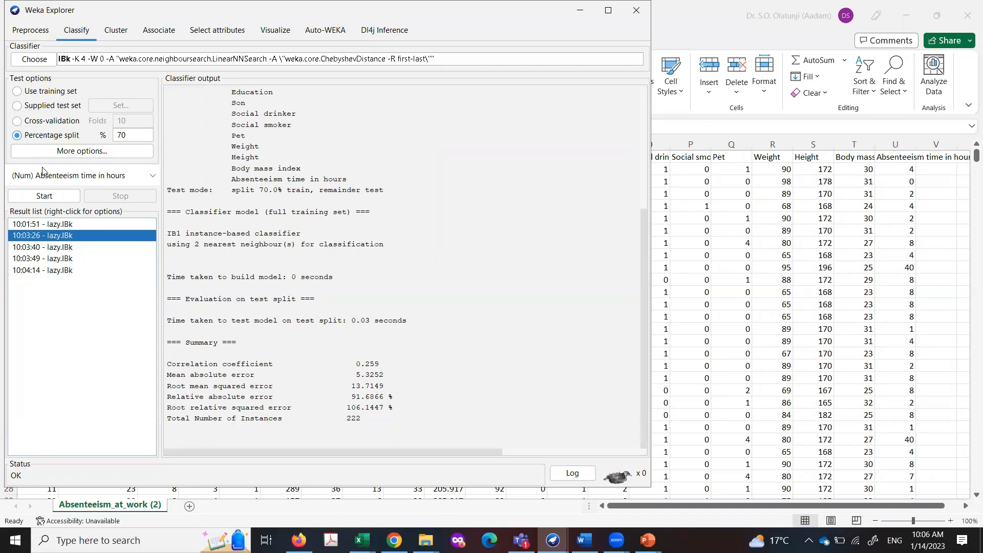
- Choose the SMOreg support vector regression function as the classifier in place of IBk
left_click(75, 33)
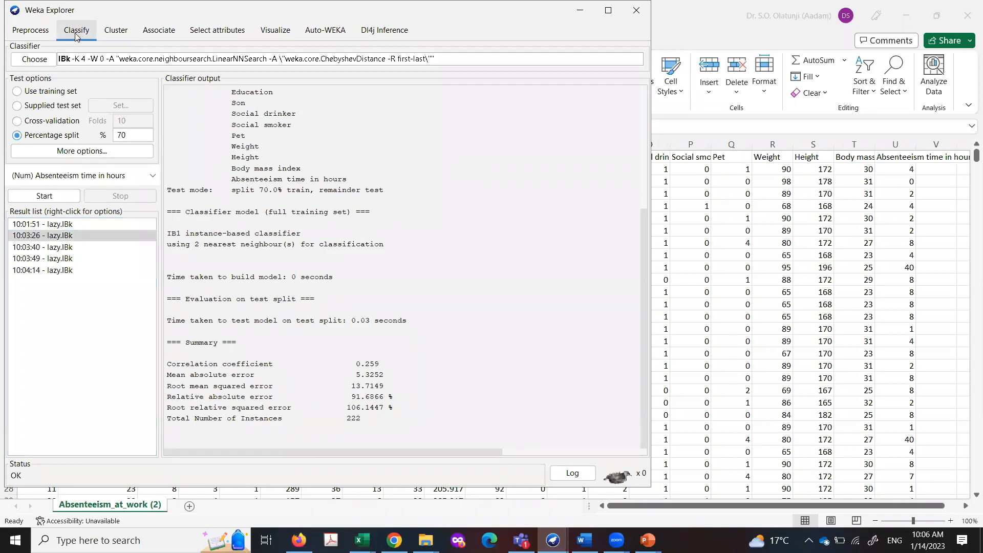
left_click(43, 60)
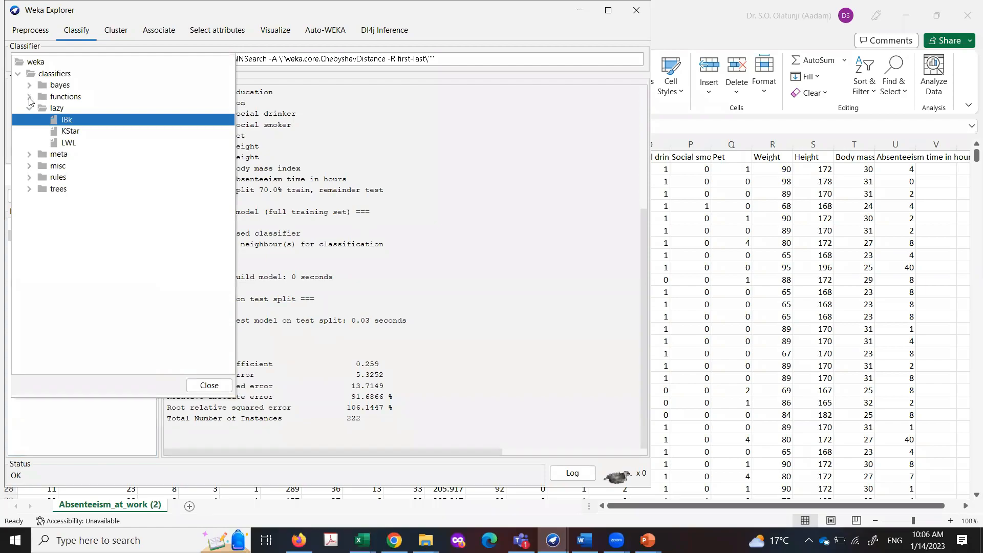
left_click(29, 97)
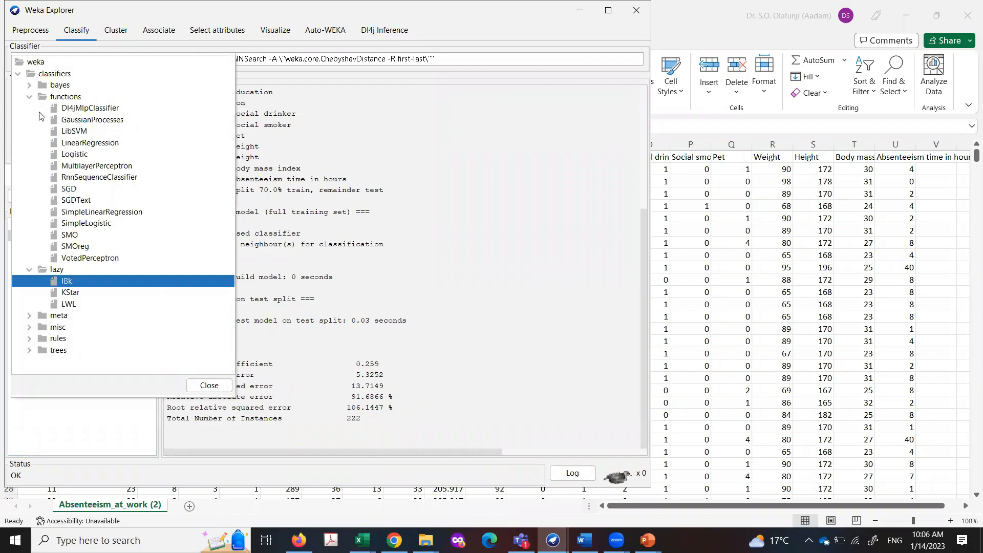
left_click(75, 247)
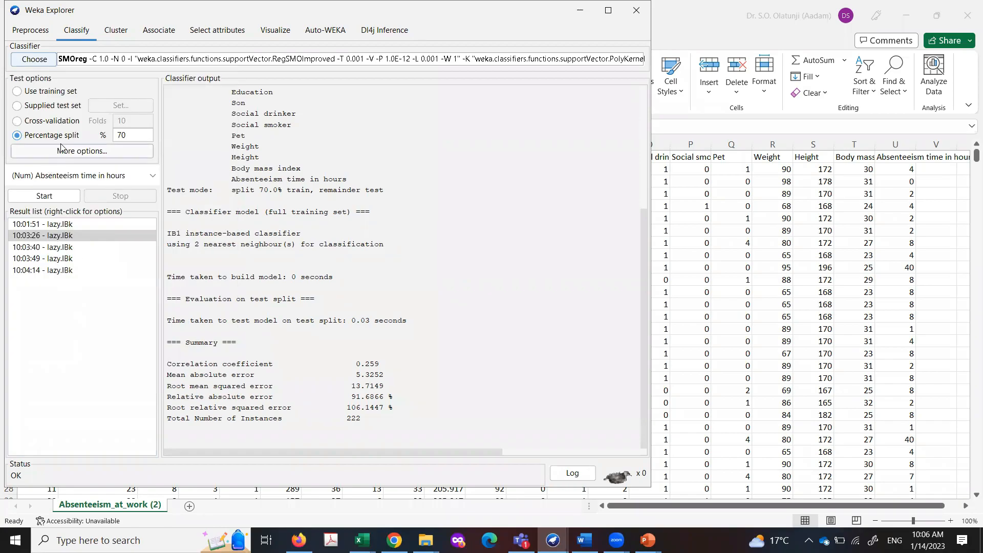
- Run SMOreg with its default settings on the 70% percentage split and review the options of its PolyKernel
left_click(58, 197)
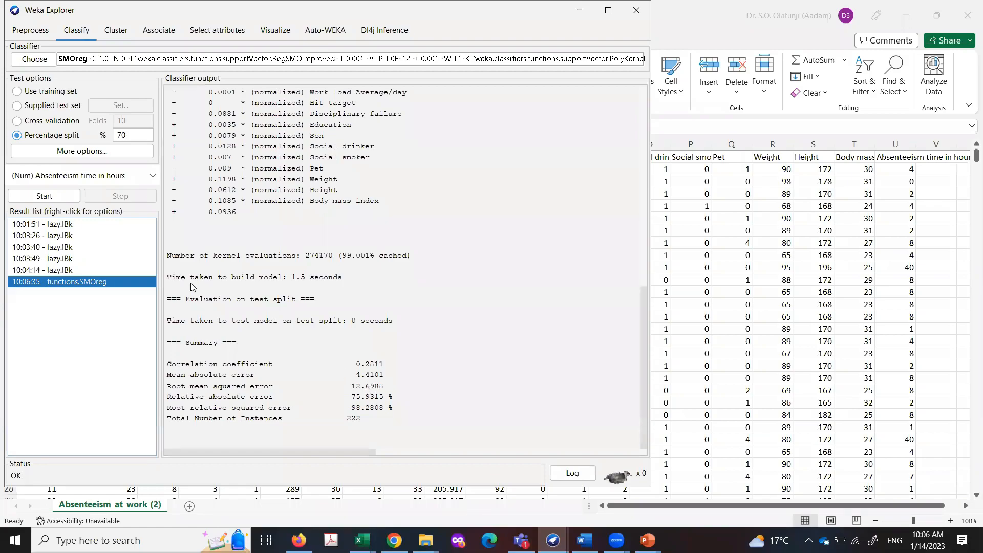
left_click(224, 60)
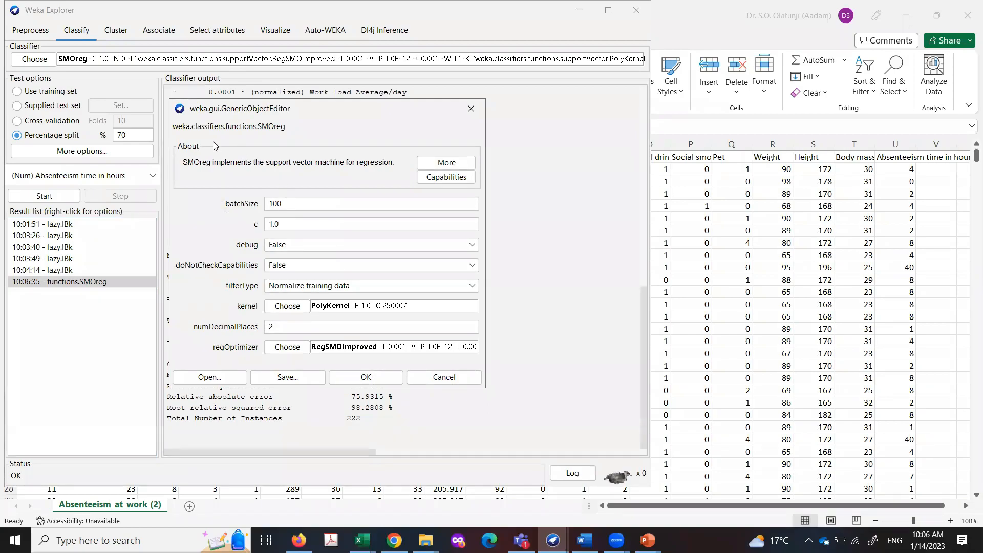
left_click(235, 475)
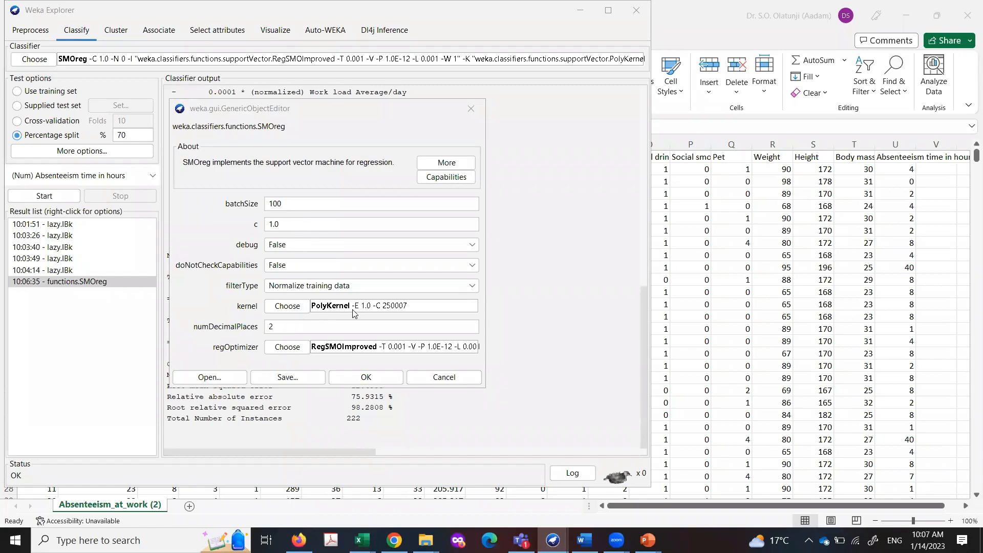
left_click(385, 310)
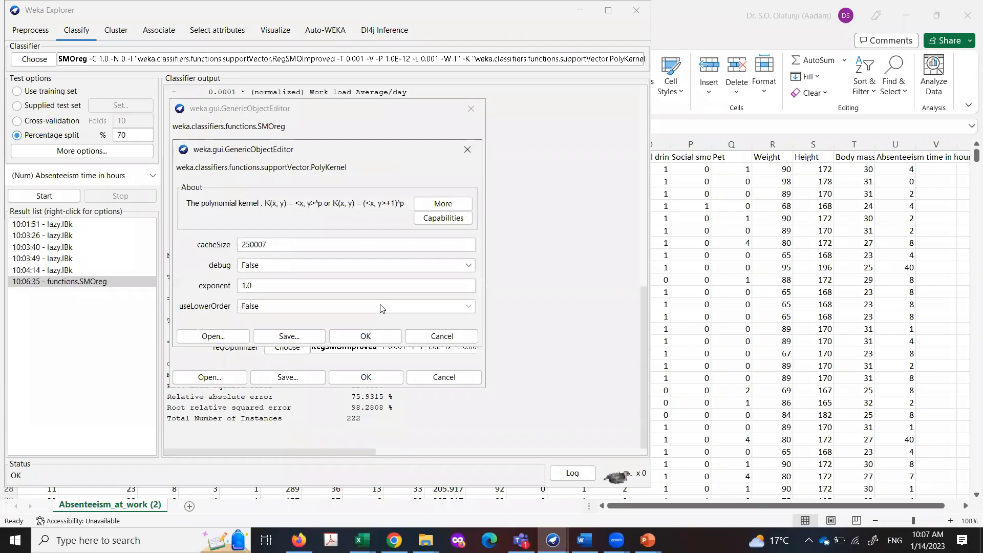
left_click(443, 336)
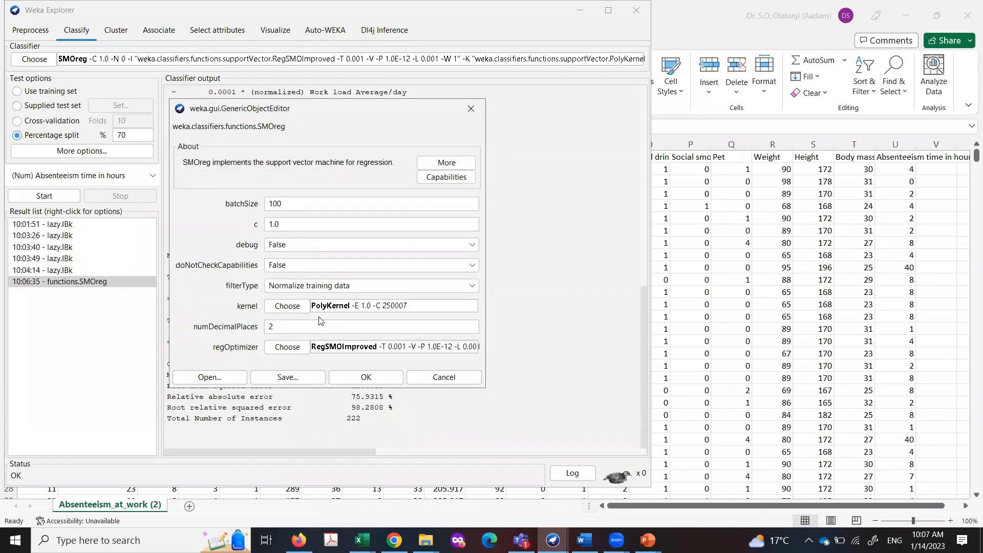
- Change the SMOreg kernel to RBFKernel and run the classifier
left_click(288, 306)
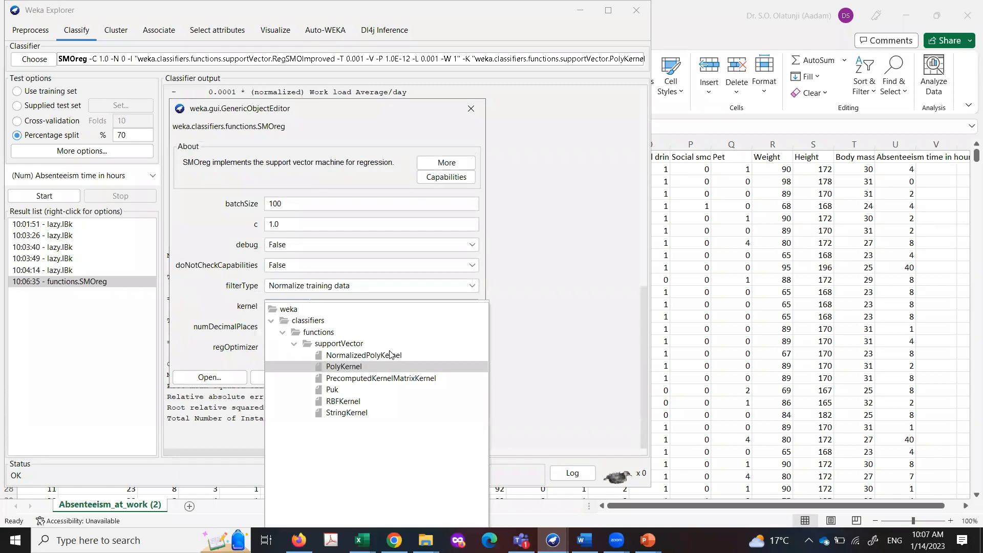
left_click(343, 402)
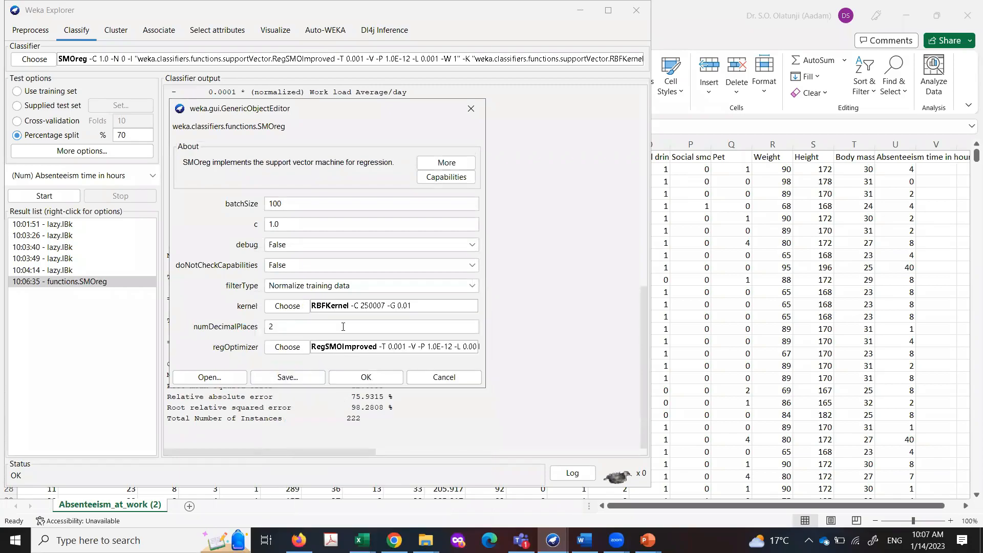
left_click(370, 378)
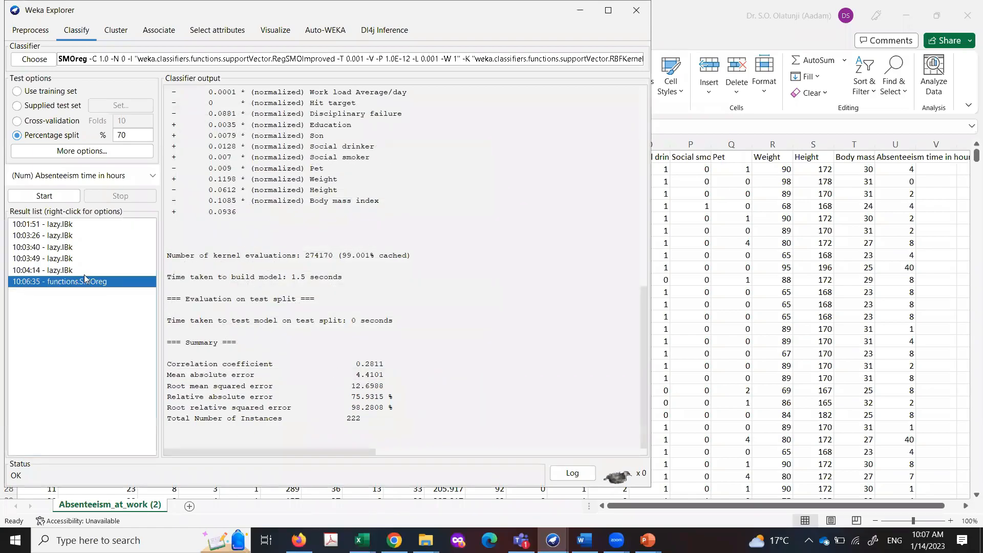
left_click(46, 201)
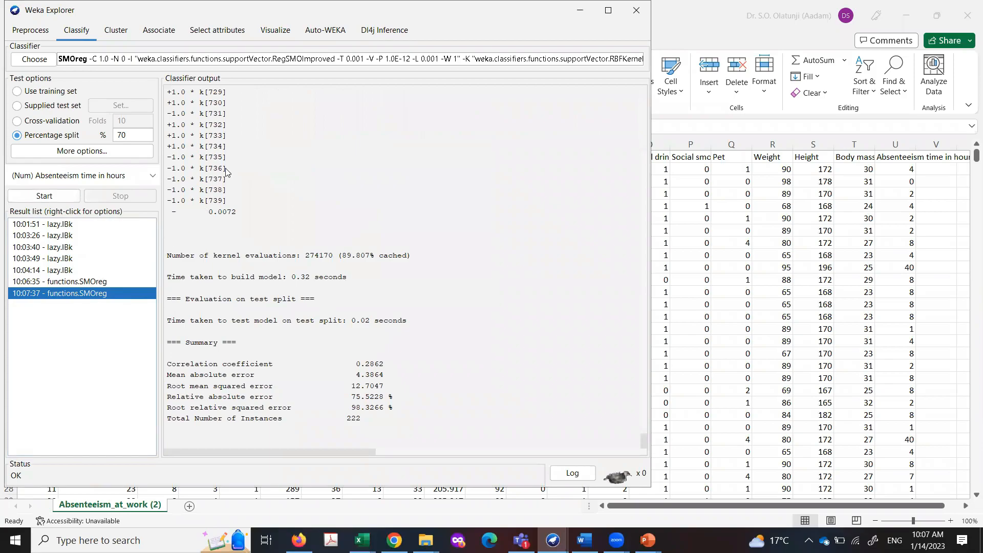
- Set the SMOreg complexity parameter c to 100, keeping the RBFKernel, and run the classifier
left_click(277, 59)
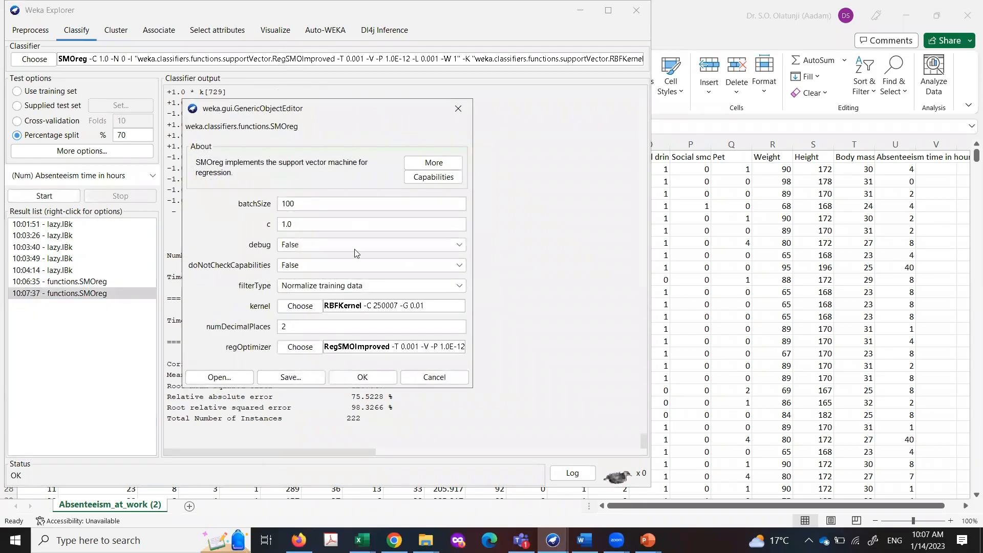
double_click(302, 224)
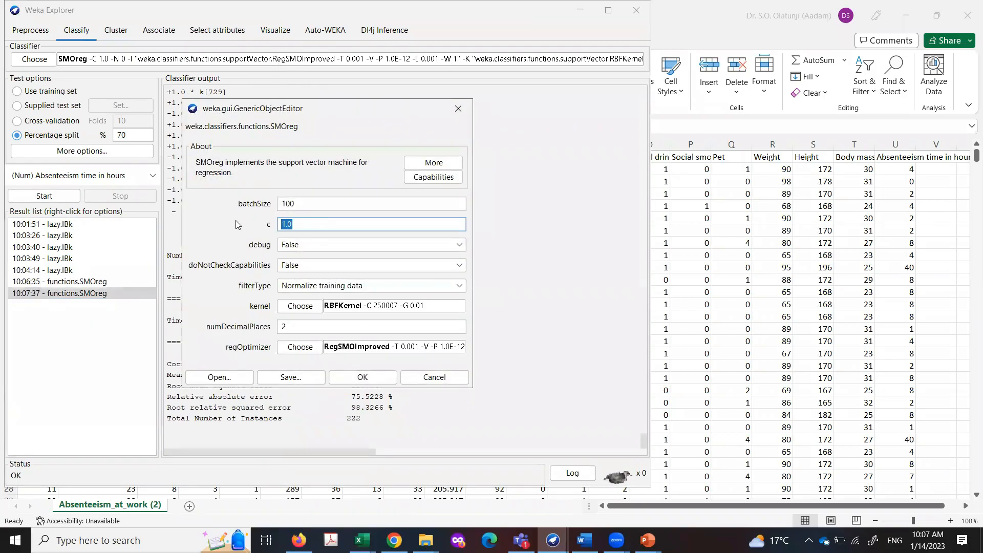
left_click(300, 306)
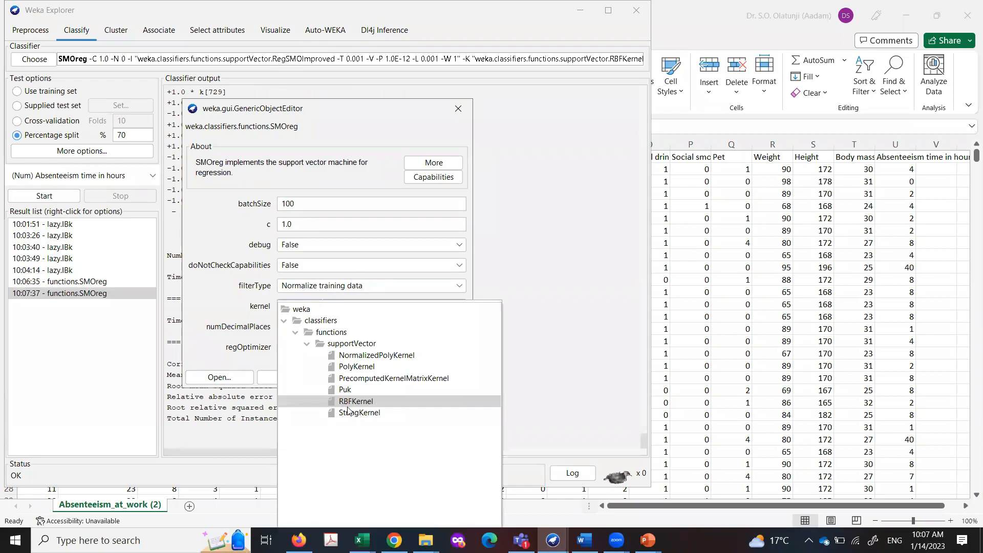
left_click(321, 265)
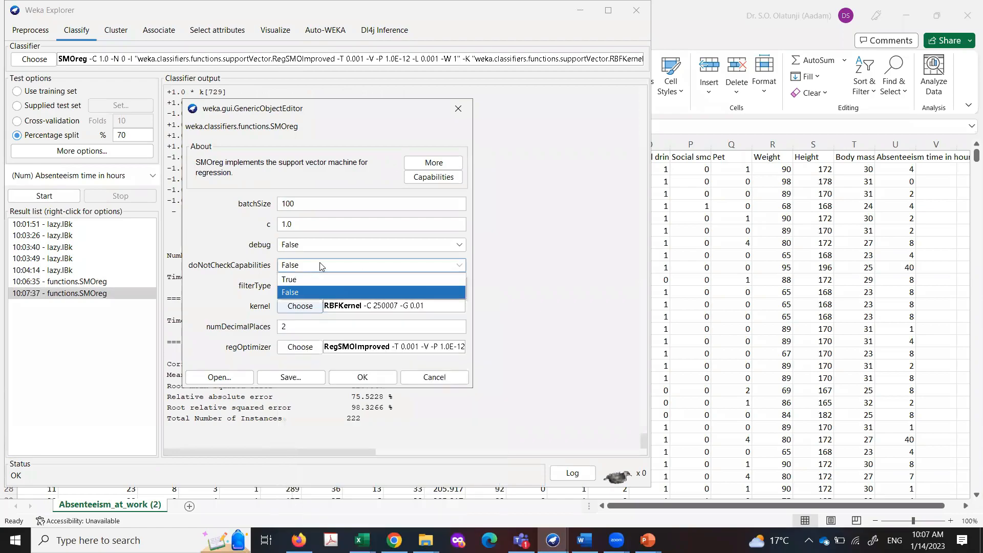
left_click(300, 224)
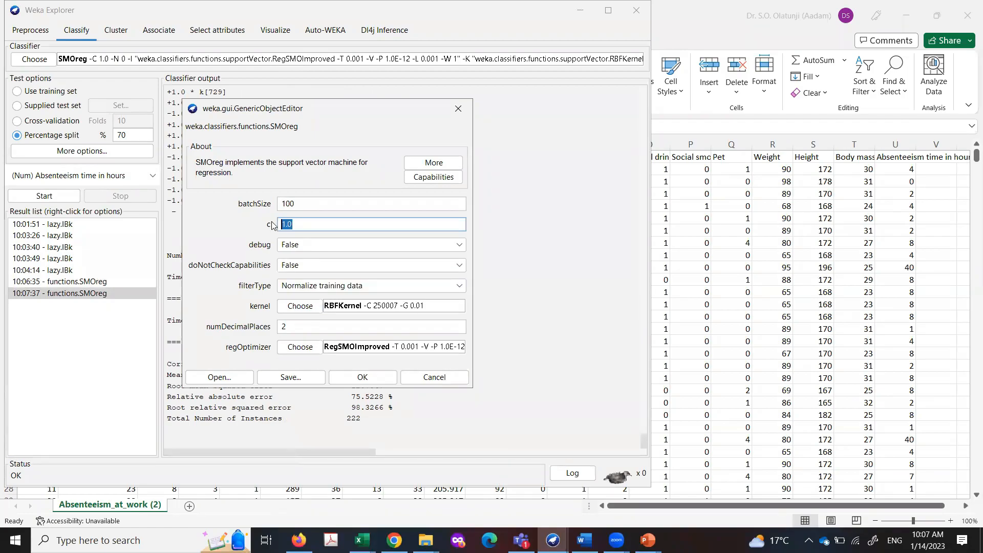
type("100")
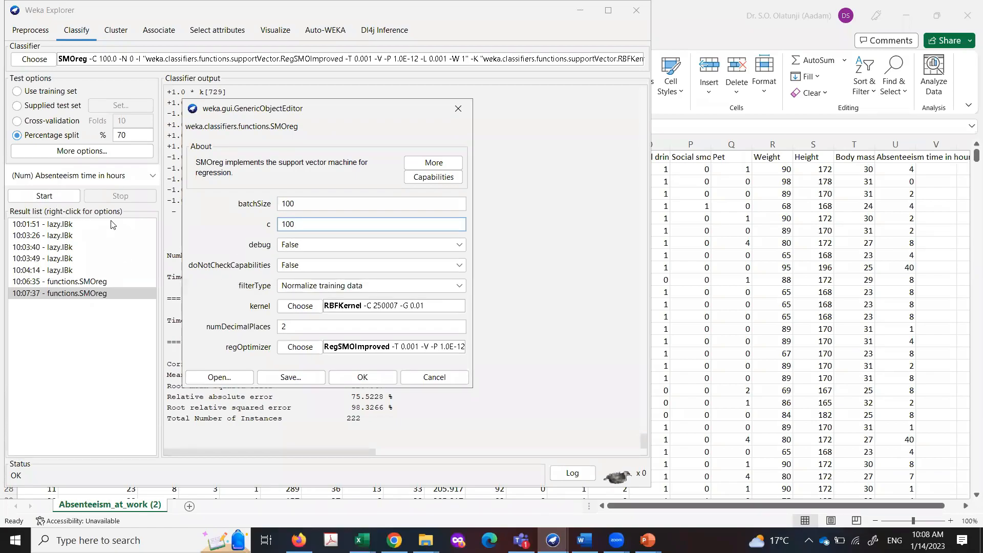
left_click(360, 377)
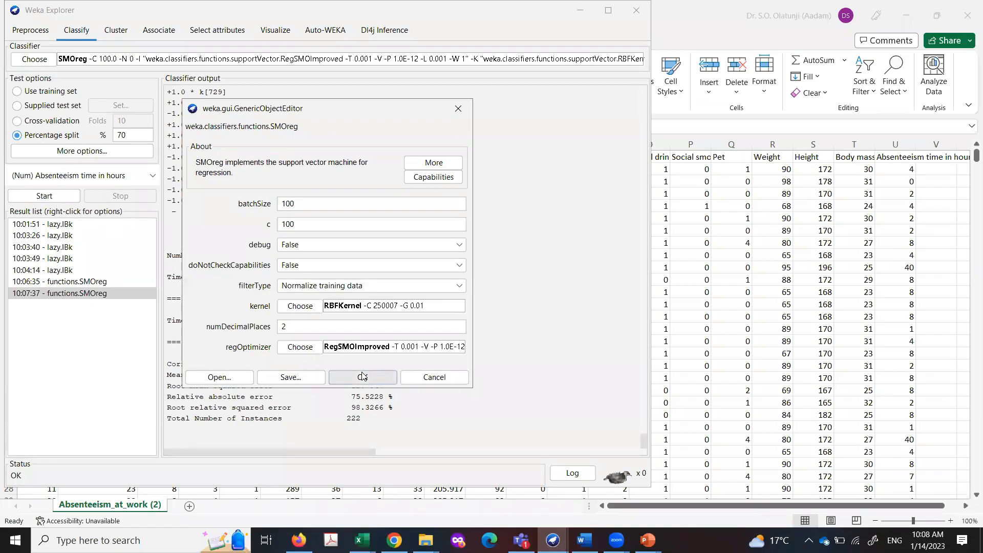
left_click(46, 197)
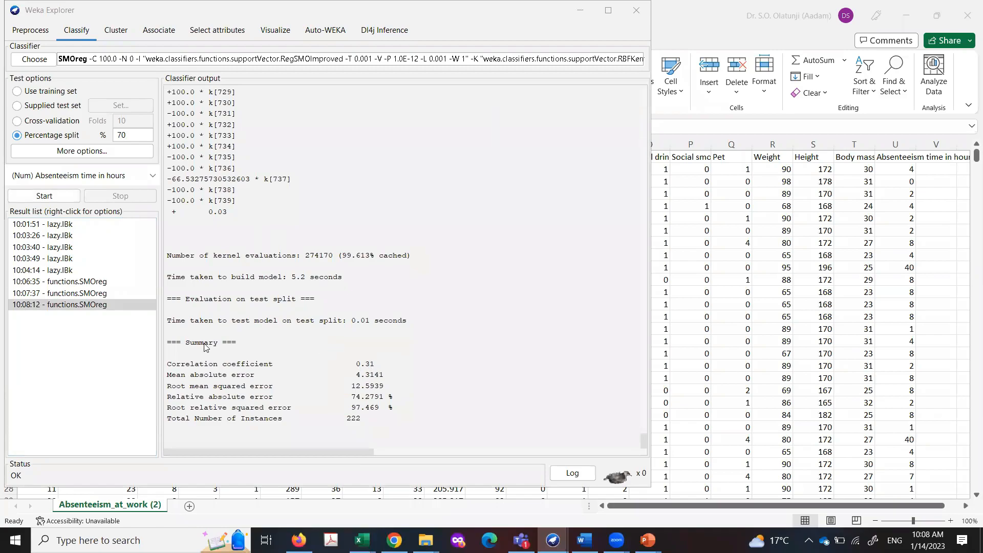
- Raise the SMOreg parameter c to 1000 and run the classifier with the RBFKernel
left_click(250, 56)
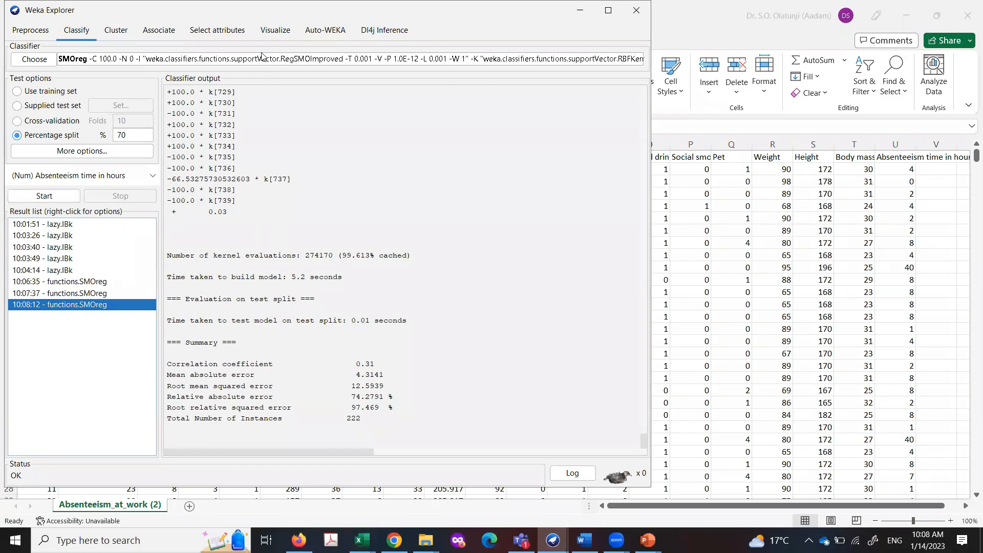
left_click(261, 60)
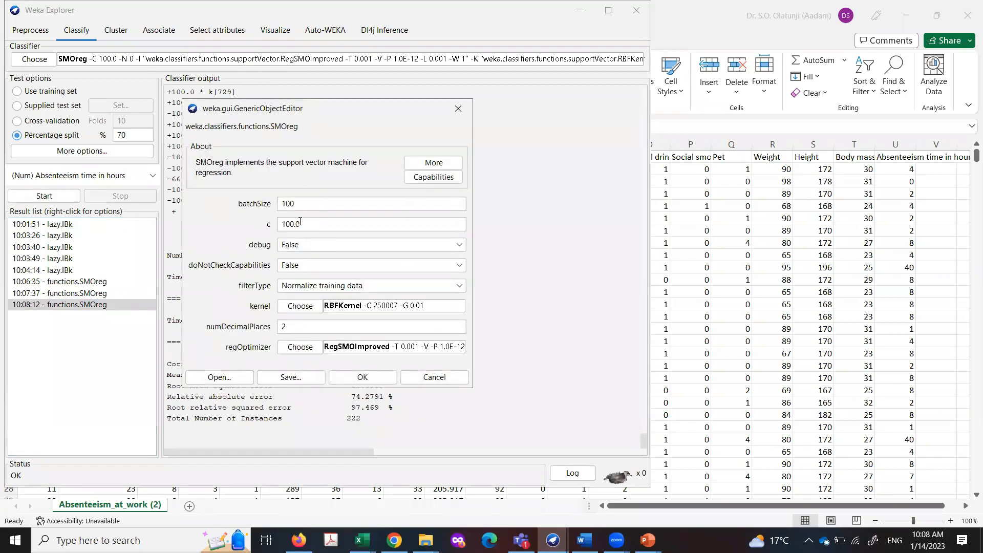
left_click_drag(299, 219, 273, 224)
type("100")
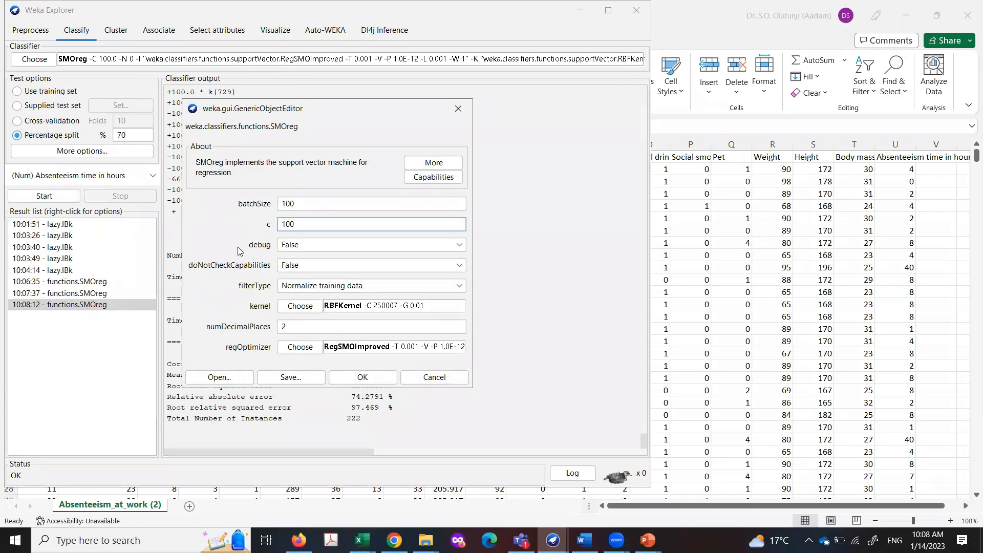
type("0")
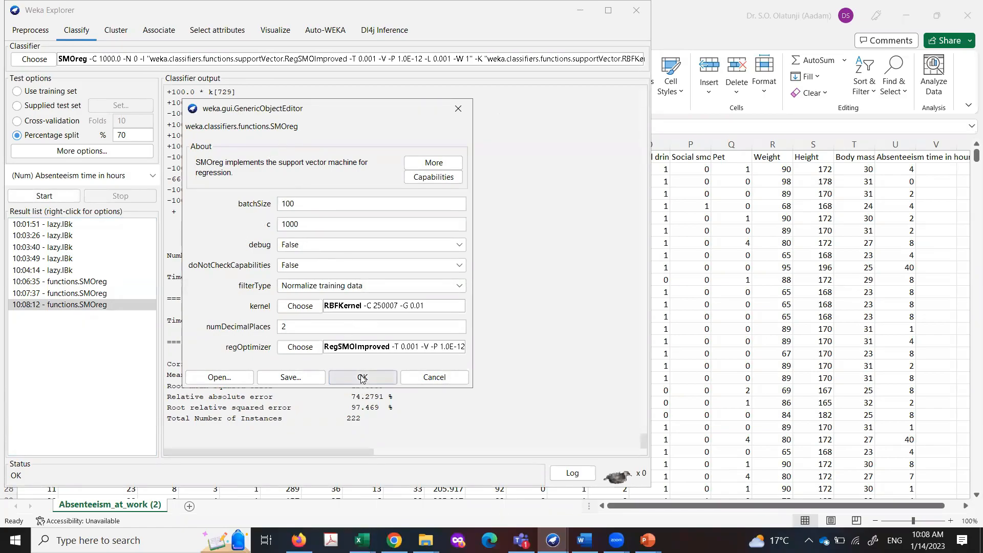
left_click(361, 377)
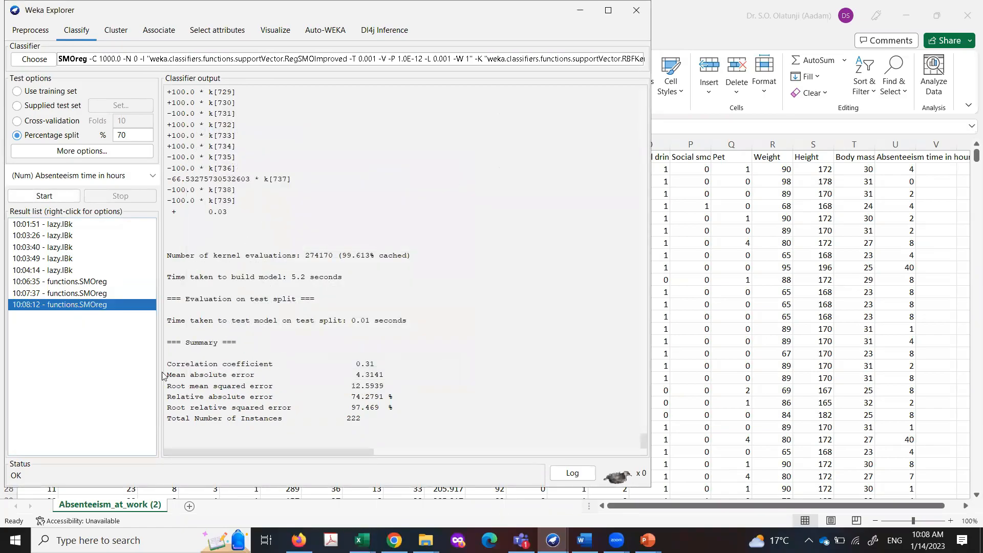
left_click(56, 195)
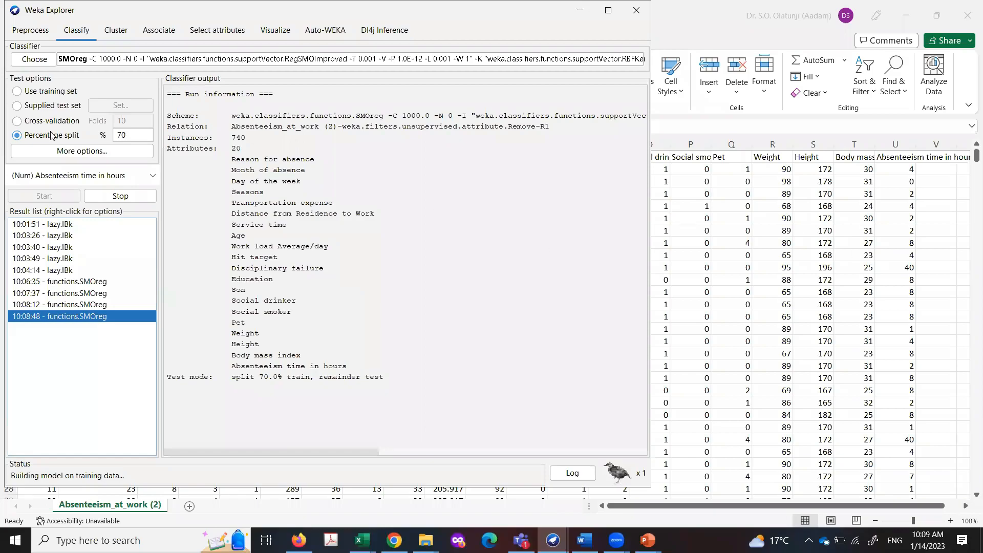
- Look through the available function classifiers and review the current SMOreg settings
left_click(36, 60)
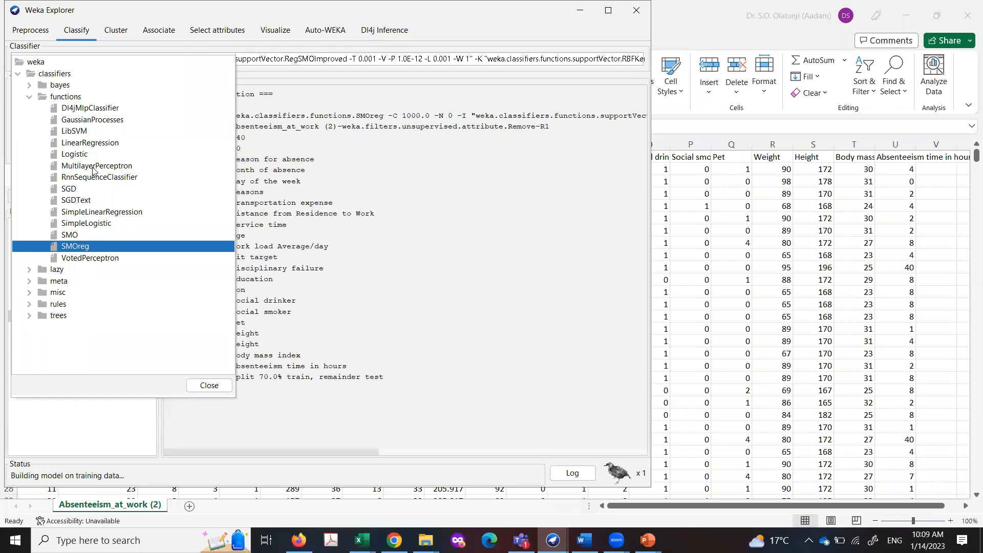
mouse_move(93, 171)
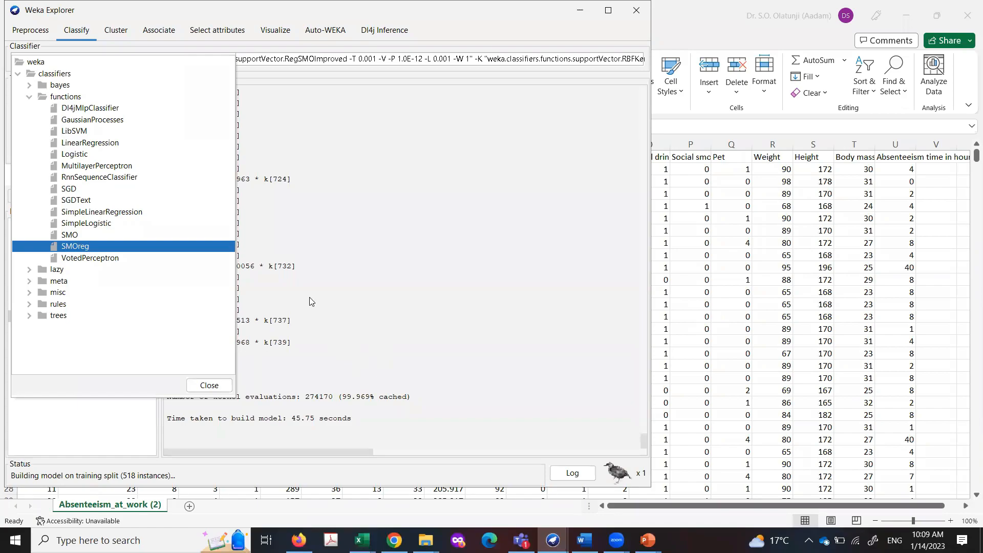
left_click(342, 300)
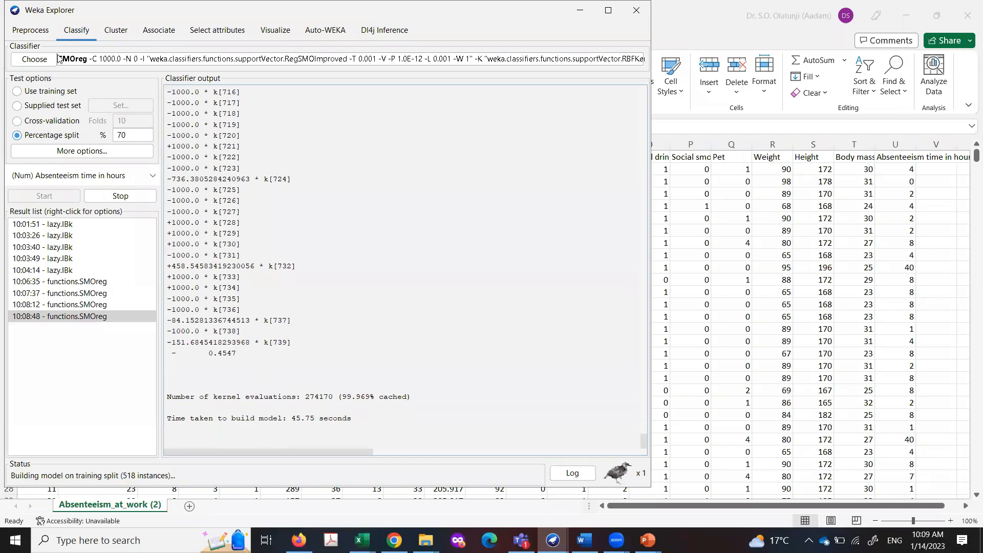
left_click(35, 60)
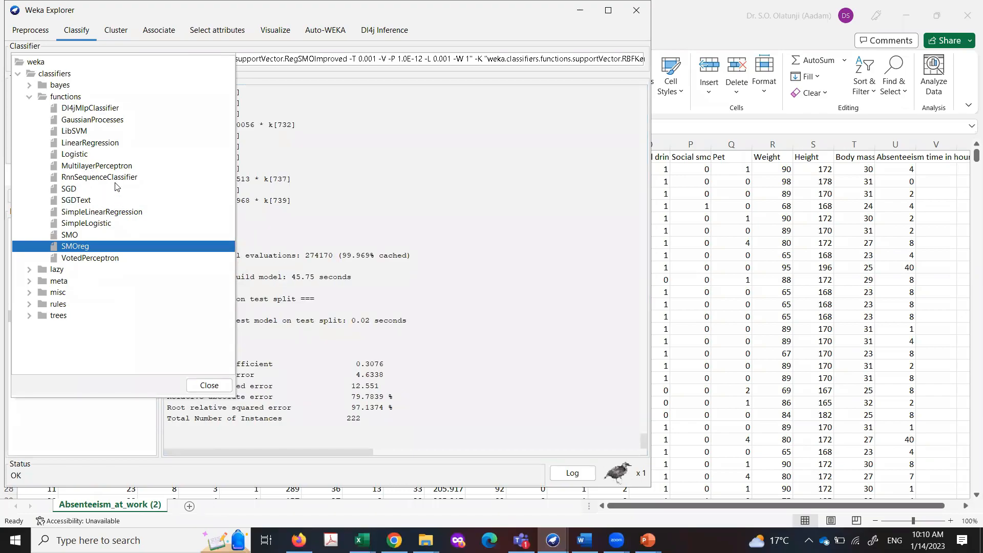
left_click(346, 200)
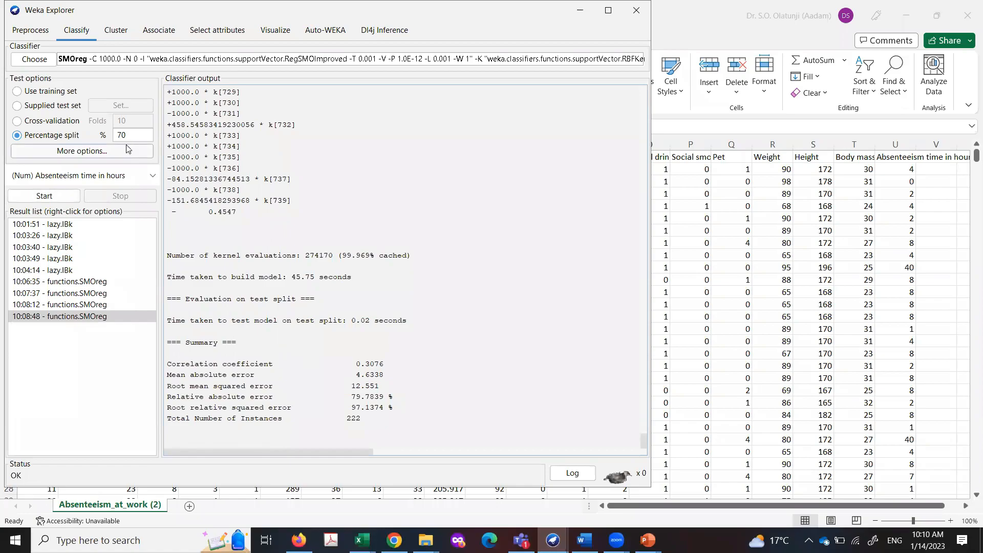
left_click(222, 61)
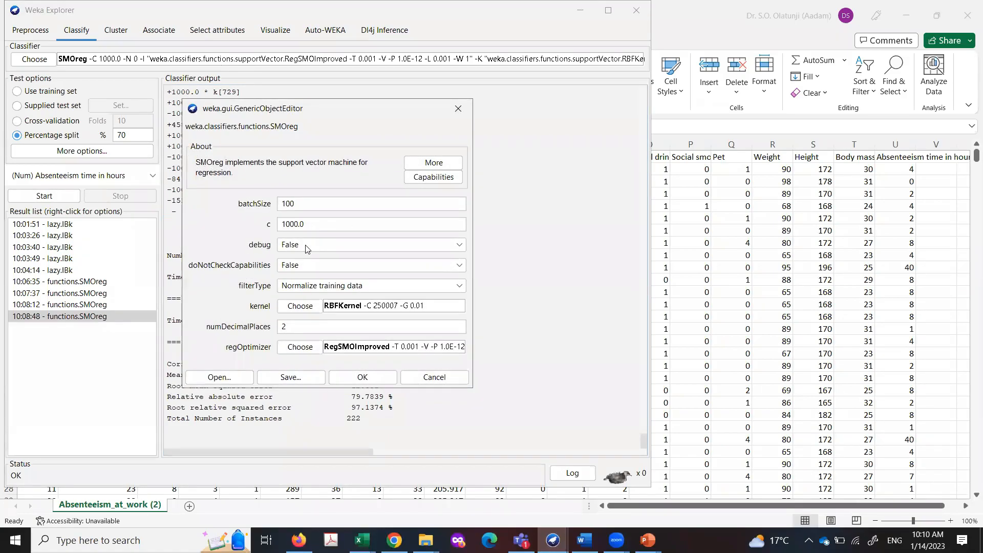
left_click(458, 109)
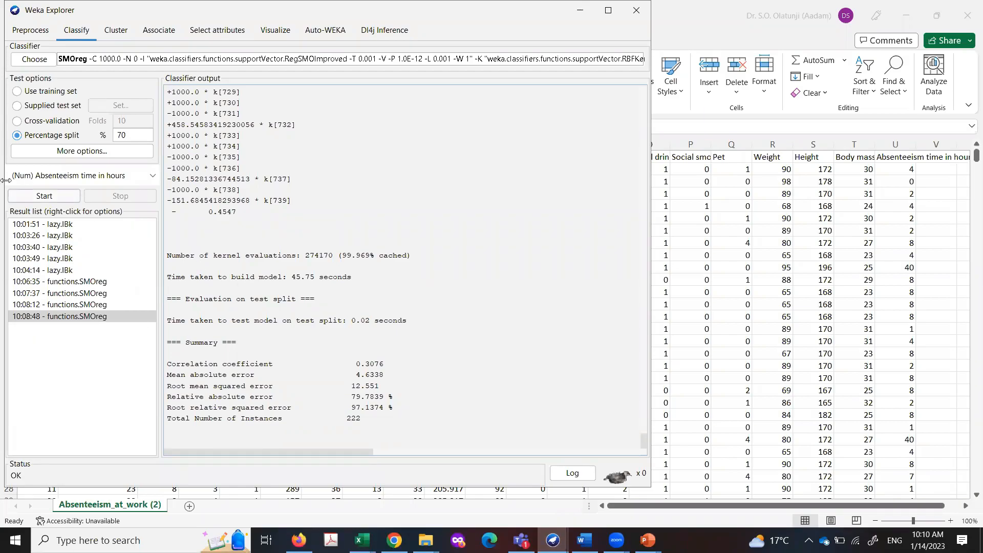
- Run the MultilayerPerceptron function with its default settings on the 70% percentage split and review its parameters
left_click(40, 60)
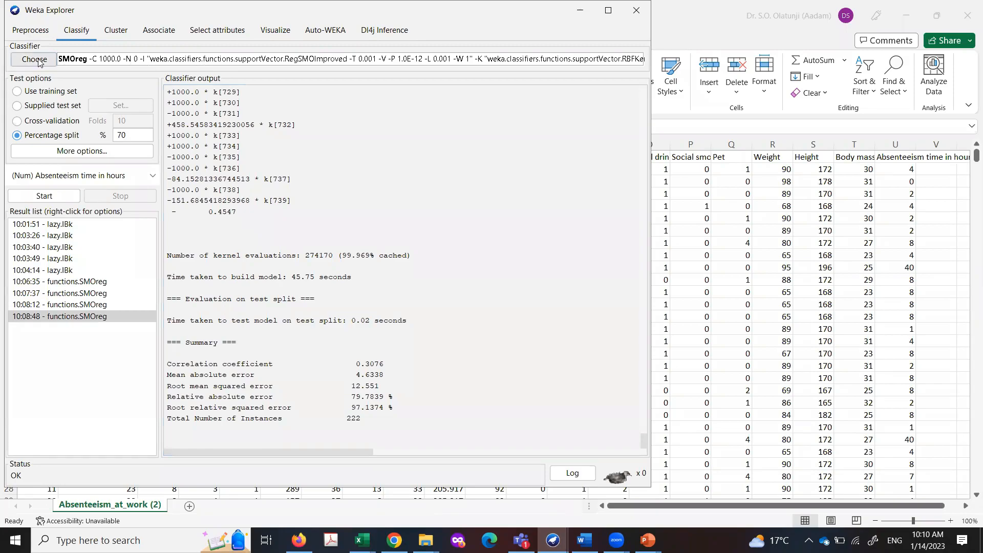
left_click(93, 167)
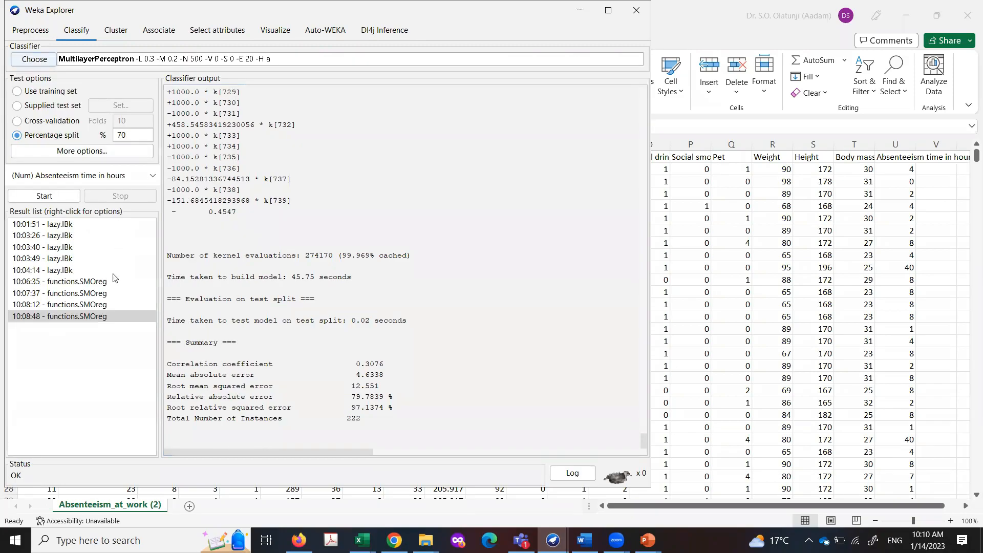
left_click(44, 197)
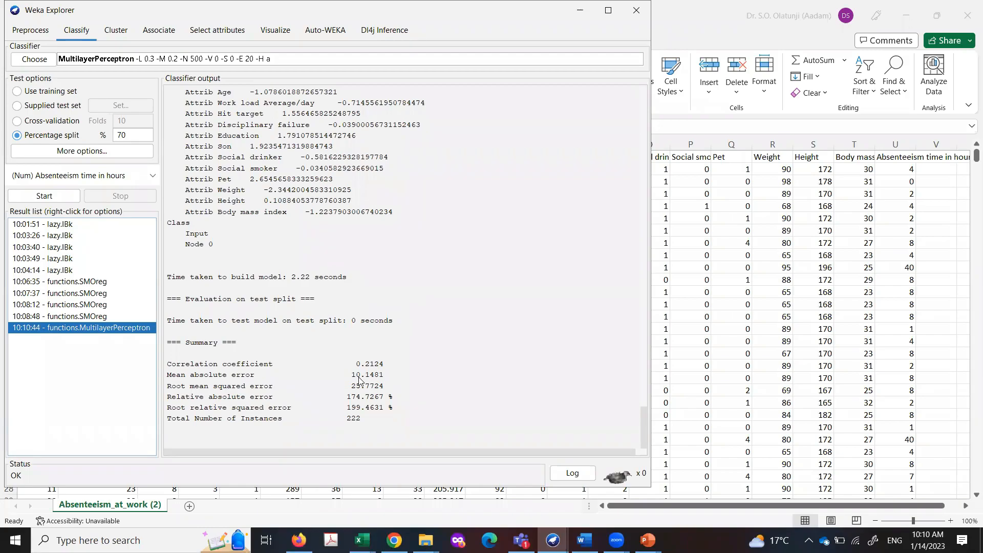
left_click(265, 61)
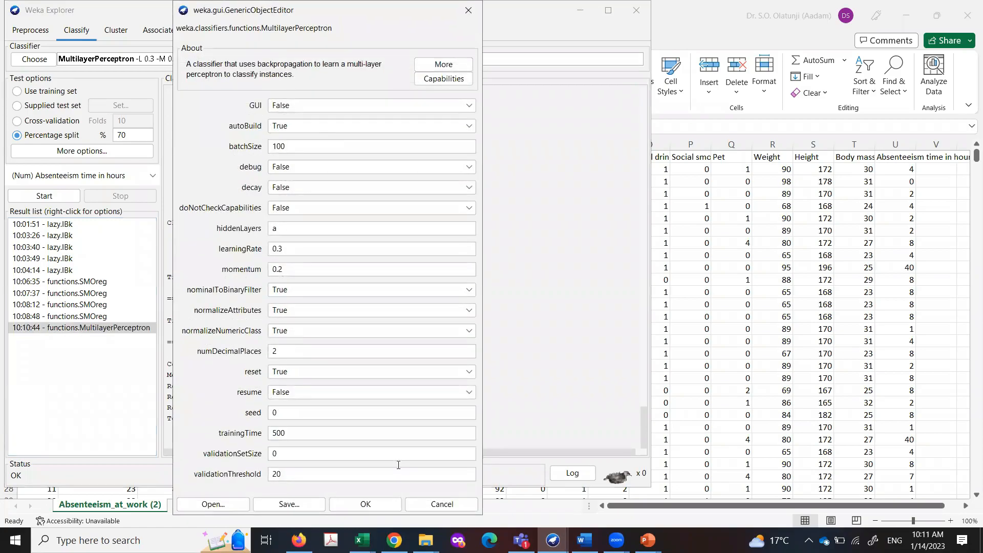
left_click(468, 11)
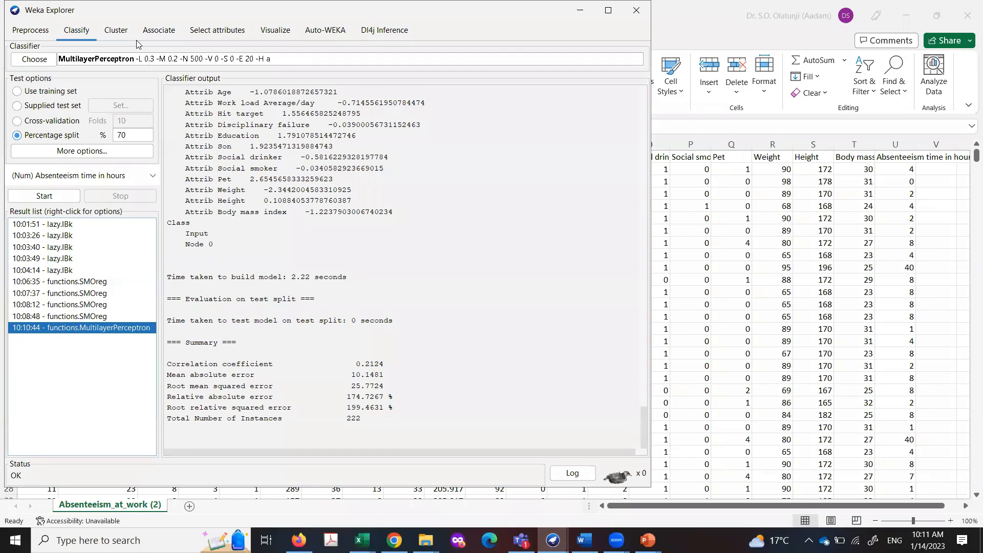
- Choose CfsSubsetEval as the attribute evaluator with BestFirst as the search method for attribute selection
left_click(32, 30)
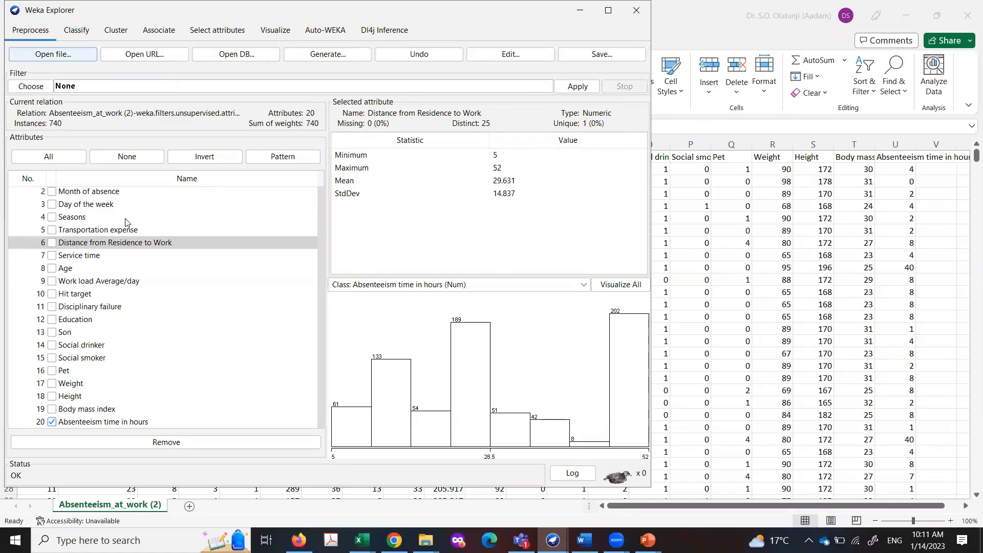
left_click(216, 31)
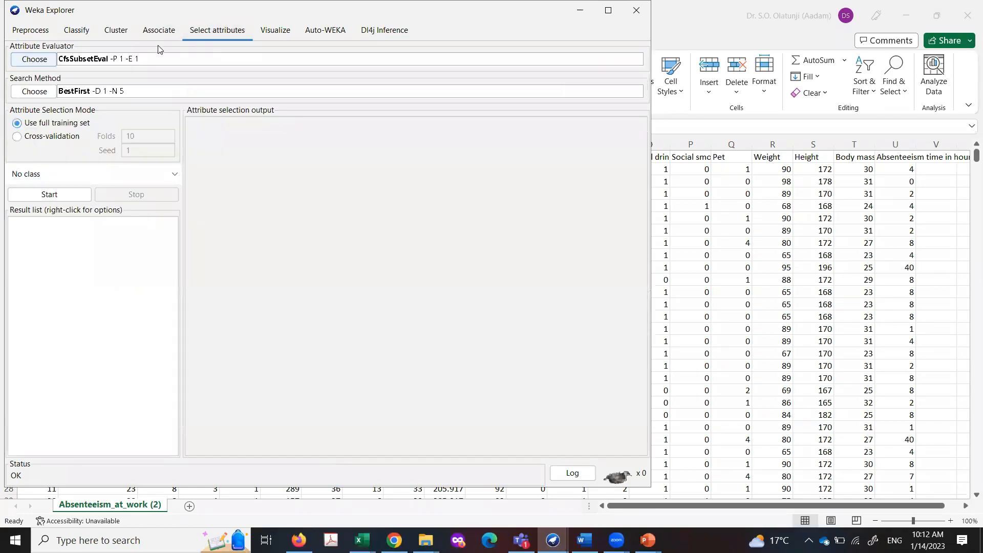
left_click(34, 60)
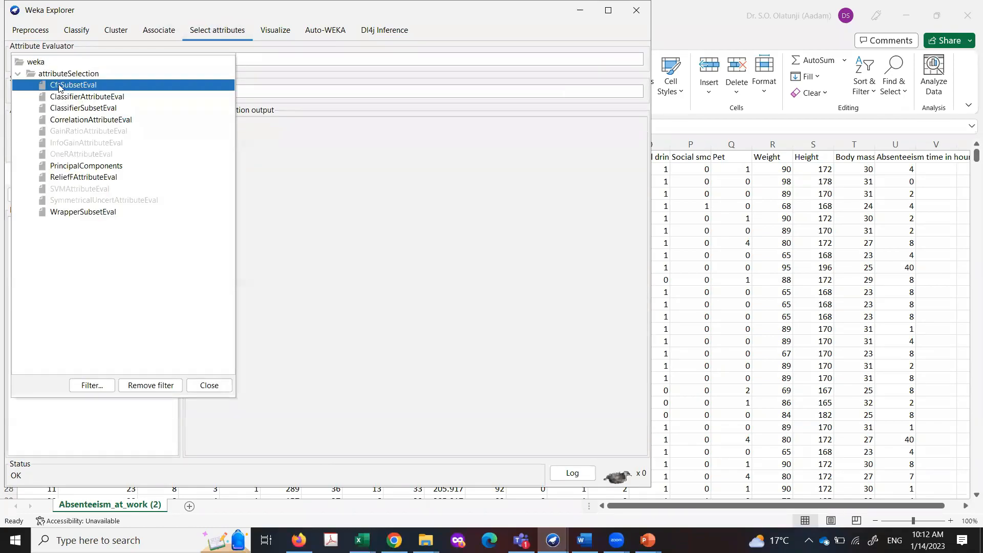
left_click(60, 84)
left_click(43, 93)
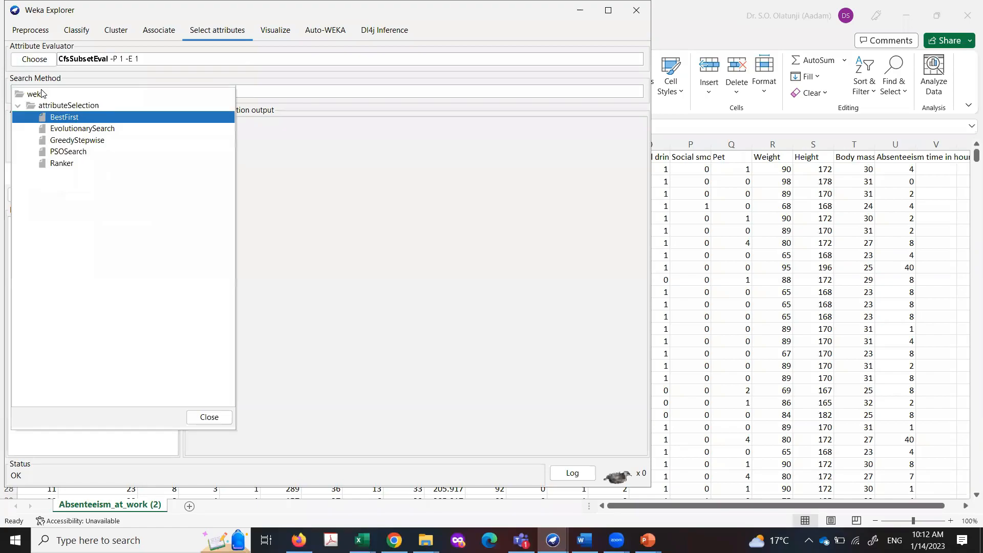
left_click(62, 117)
- Run attribute selection on the full training set with CorrelationAttributeEval as the evaluator and Ranker as the search method
left_click(39, 61)
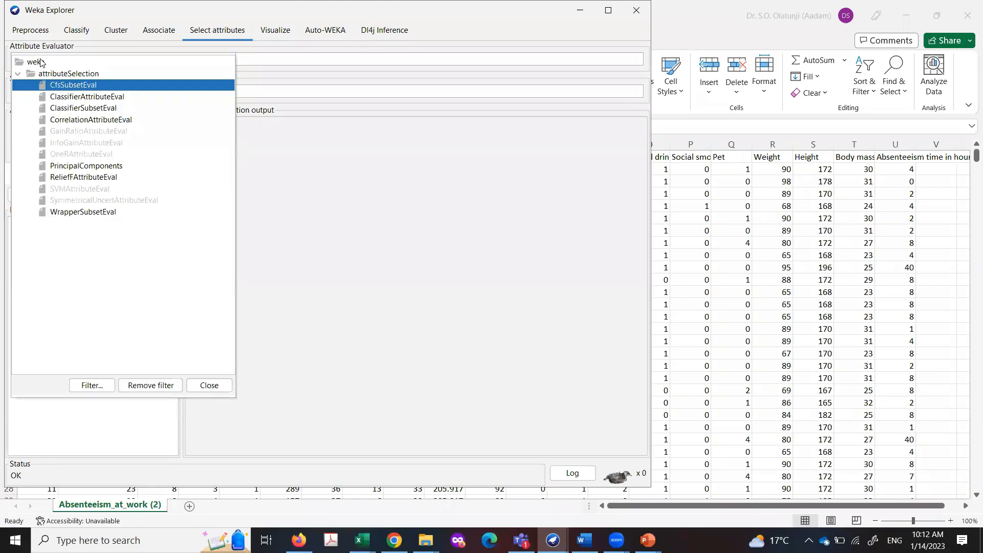
left_click(93, 120)
left_click(535, 296)
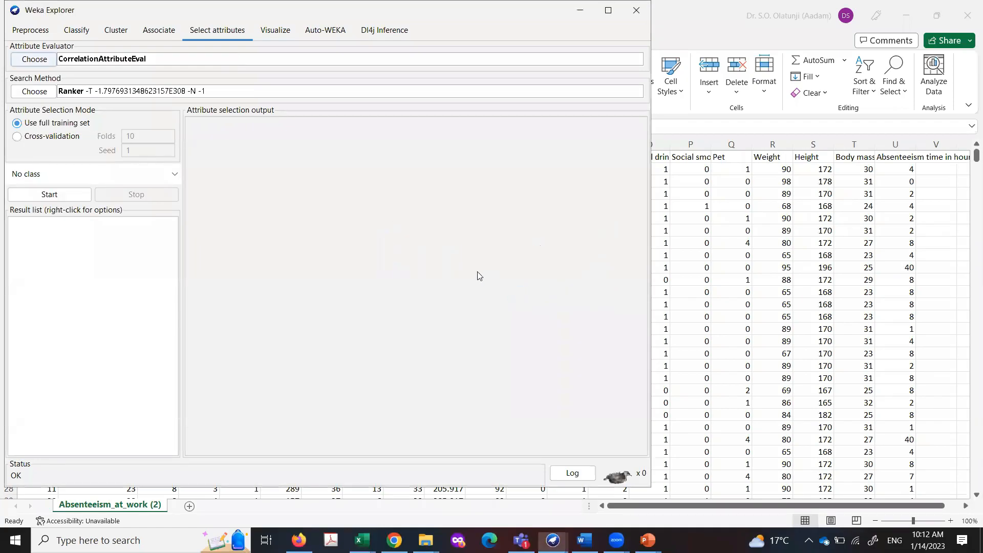
left_click(66, 199)
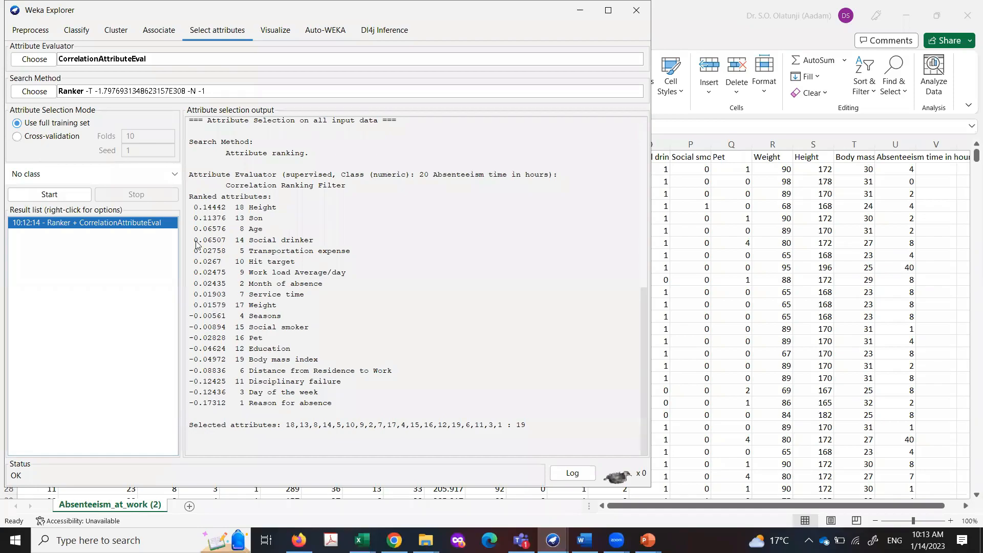
- Remove Day of the week, Seasons, Transportation expense, Distance from Residence to Work, Service time, Hit target, Disciplinary failure and Absenteeism time in hours from the dataset
left_click(81, 32)
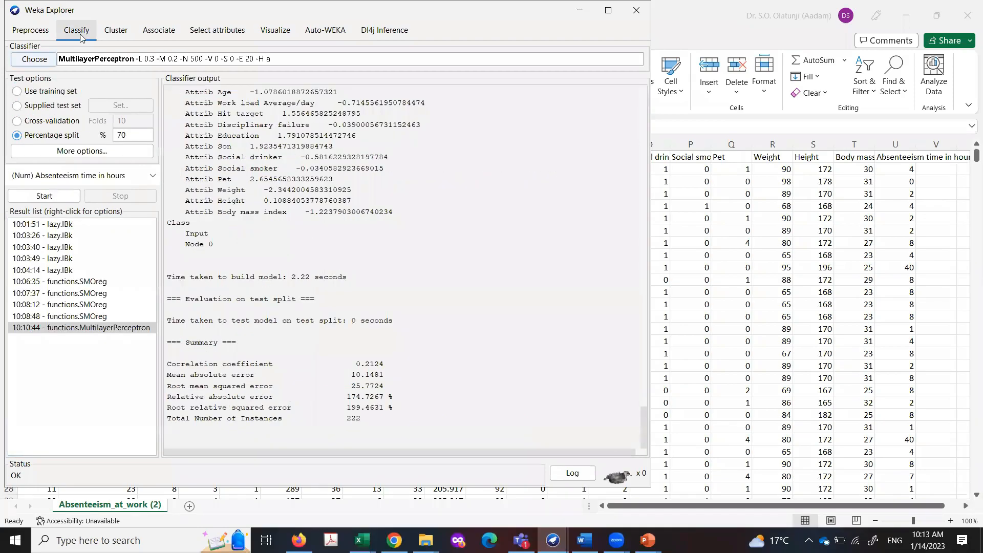
left_click(32, 31)
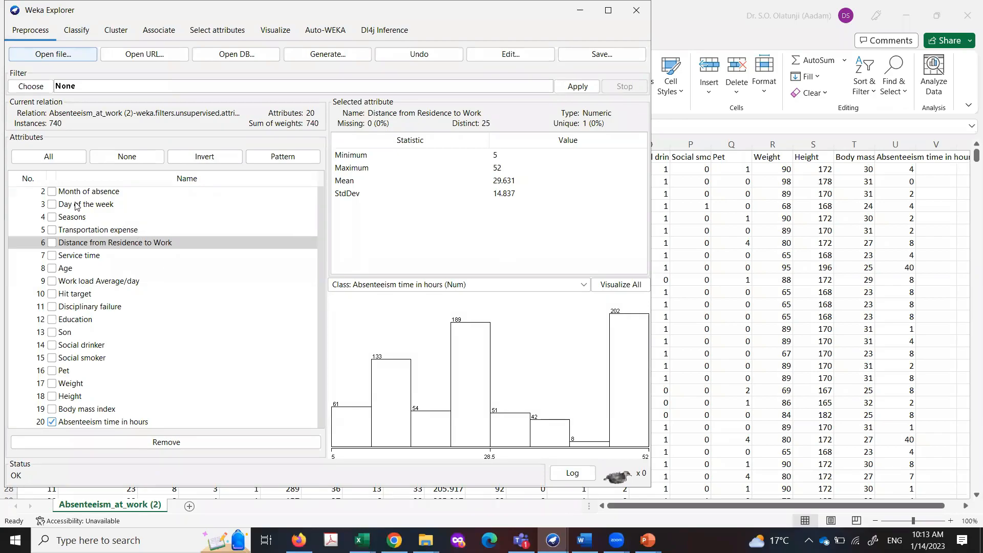
left_click(51, 205)
left_click(52, 217)
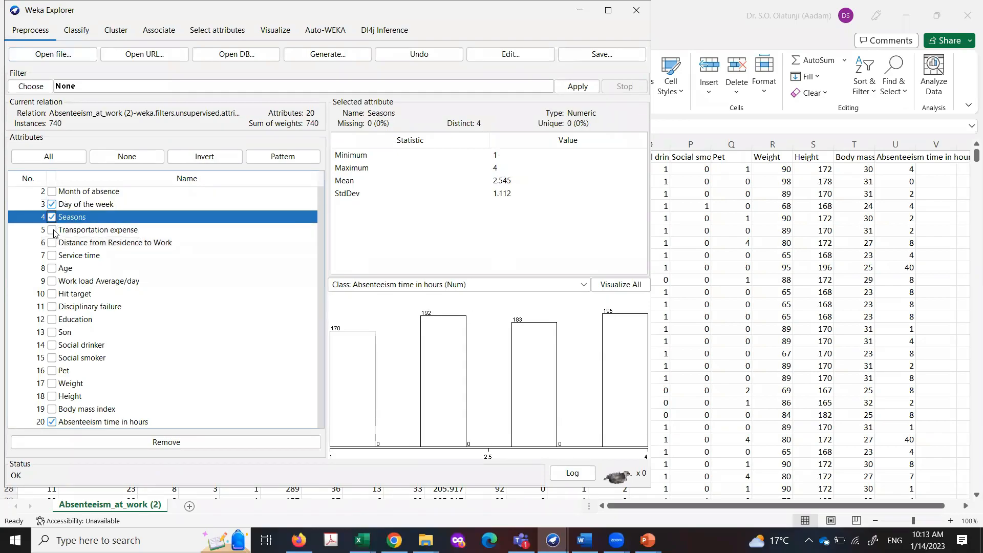
left_click(52, 230)
left_click(52, 242)
left_click(51, 256)
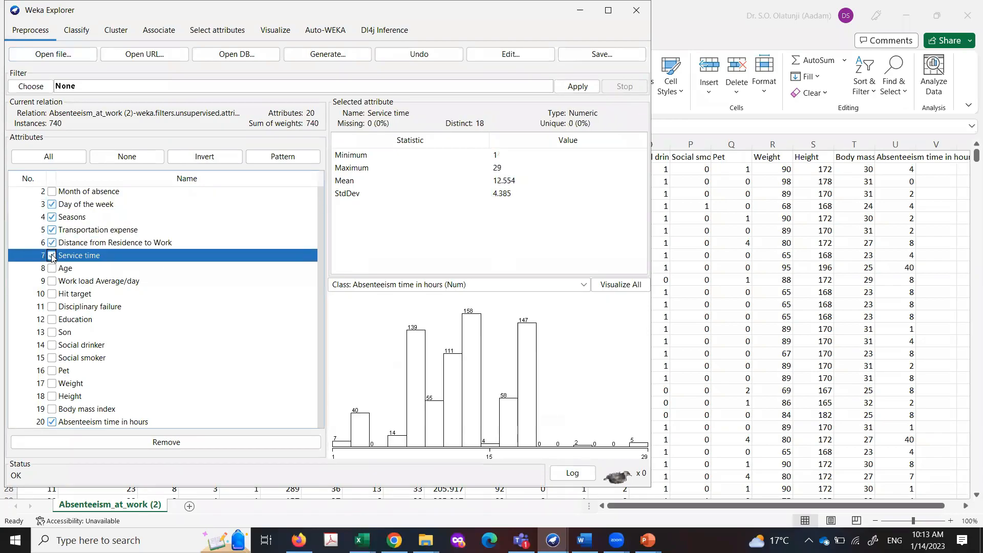
left_click(51, 269)
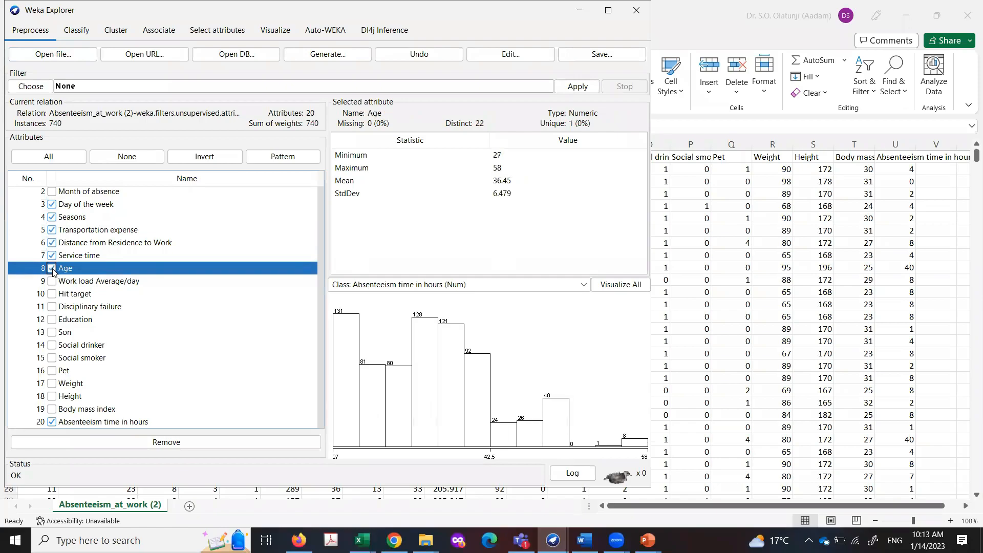
left_click(52, 293)
left_click(52, 307)
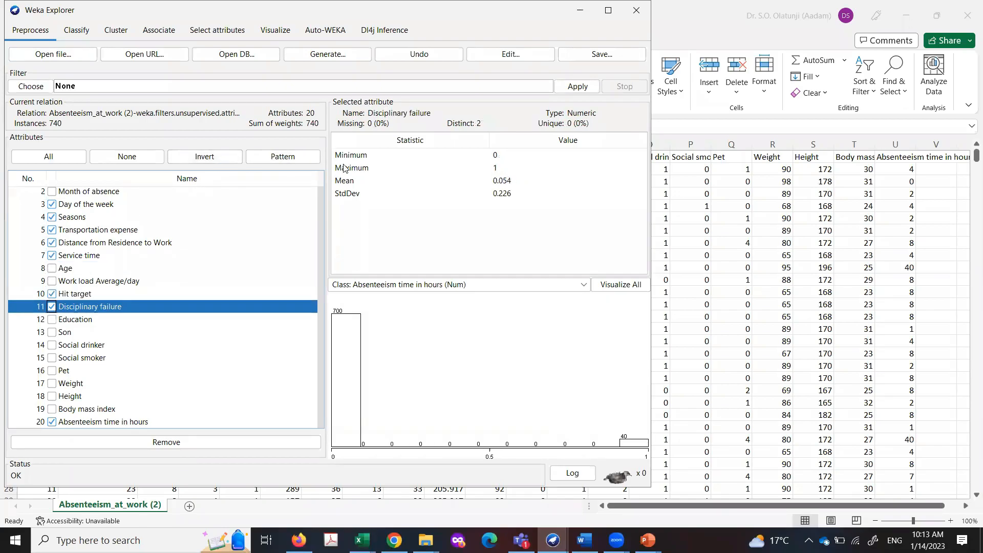
left_click(165, 442)
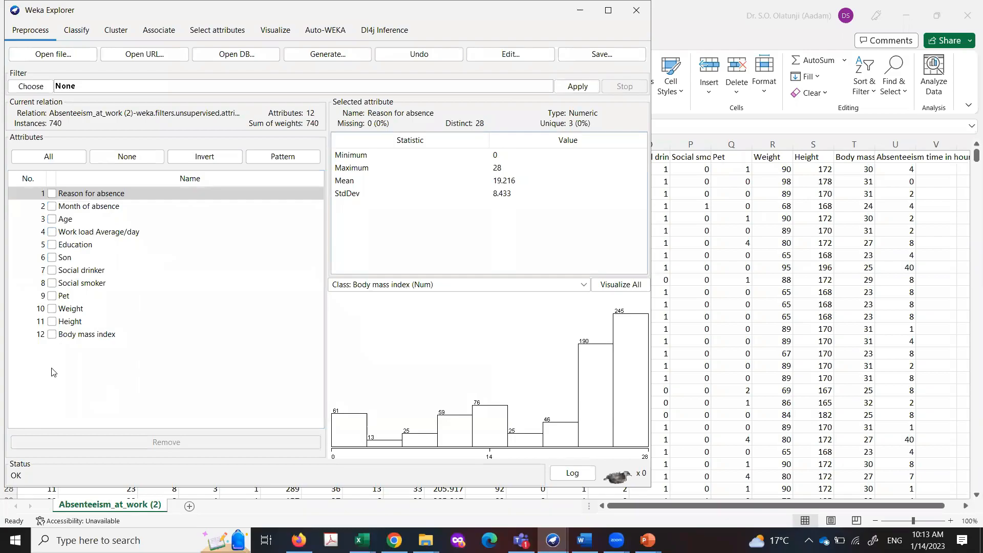
- Run MultilayerPerceptron and lazy IBk with their current settings on the reduced attribute set, using the 70% percentage split
left_click(75, 32)
left_click(44, 197)
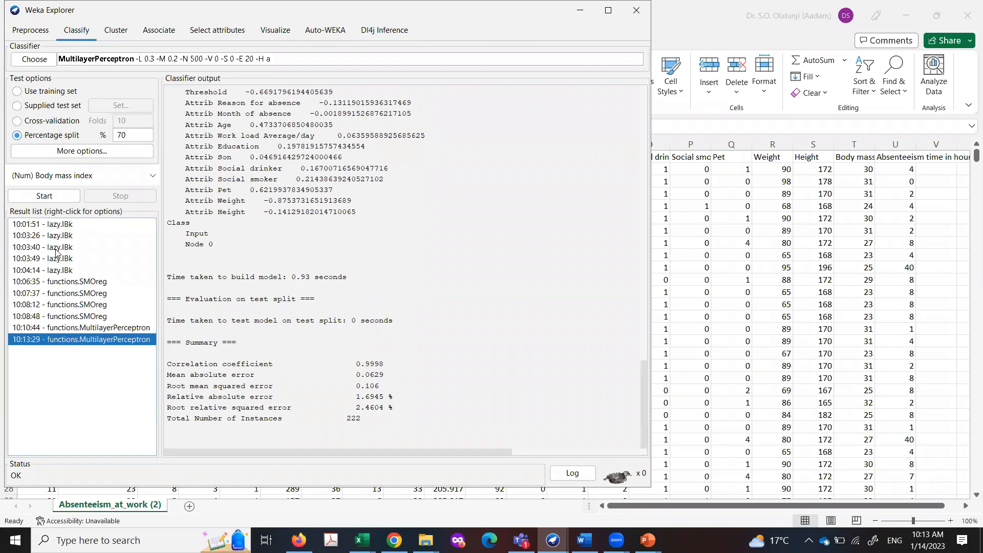
left_click(31, 59)
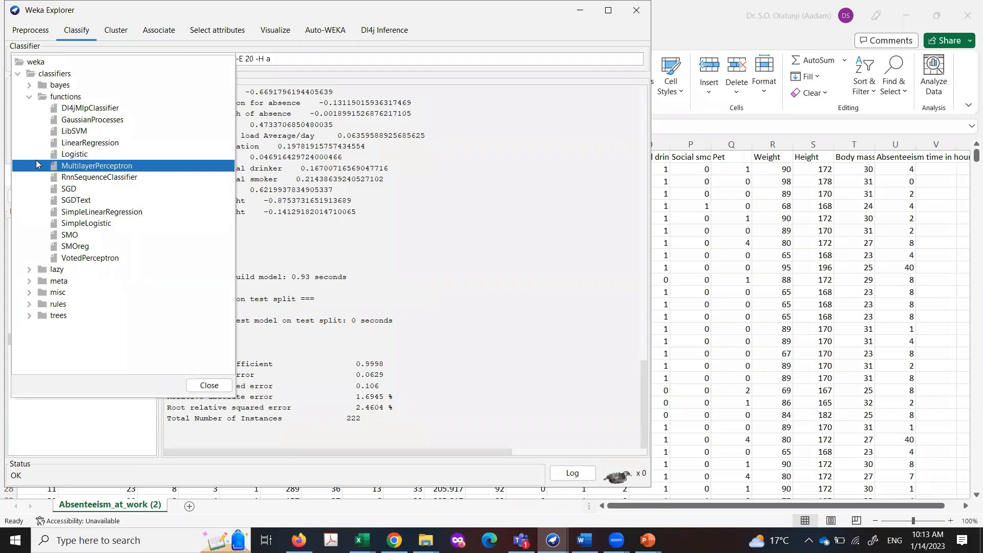
left_click(29, 270)
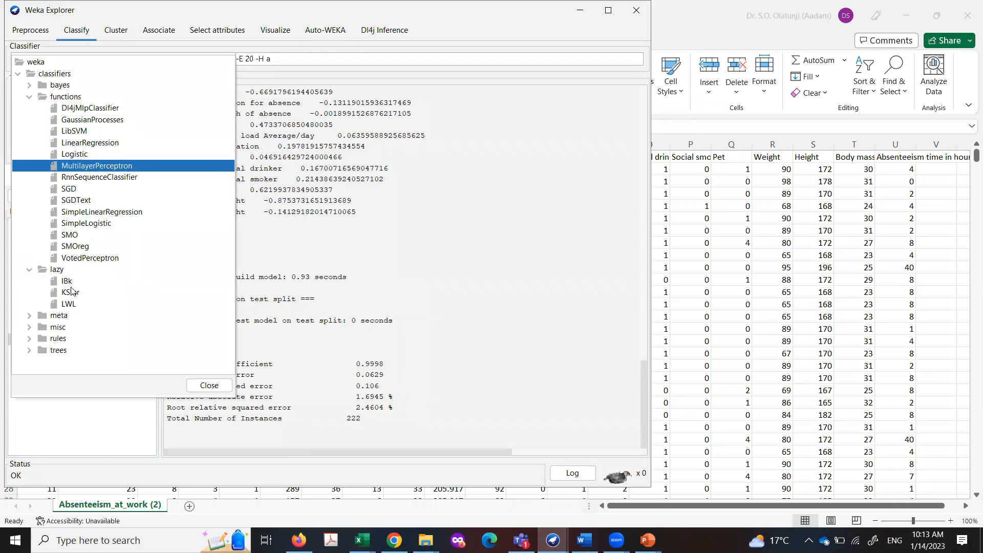
left_click(67, 283)
left_click(50, 196)
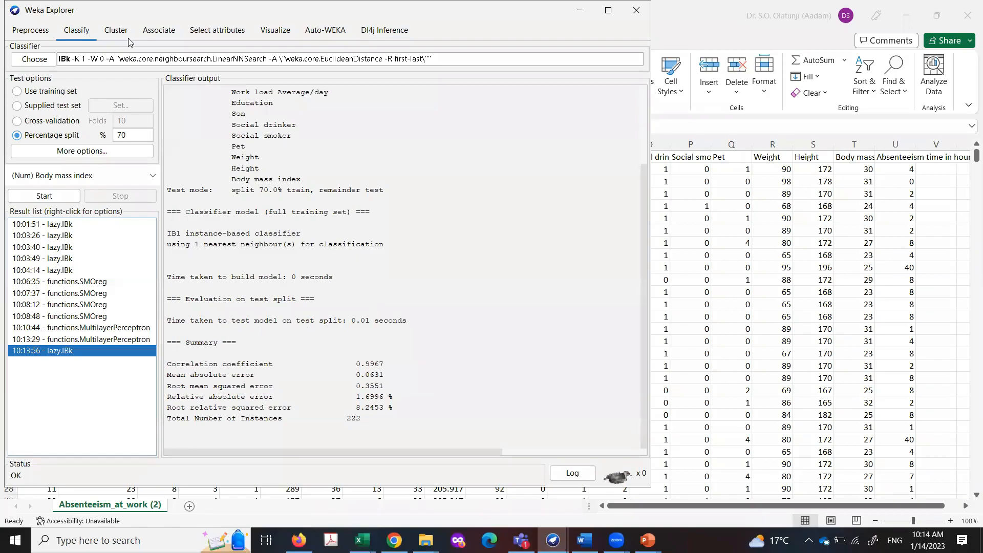
- Undo the attribute removal in the preprocessed dataset
left_click(35, 32)
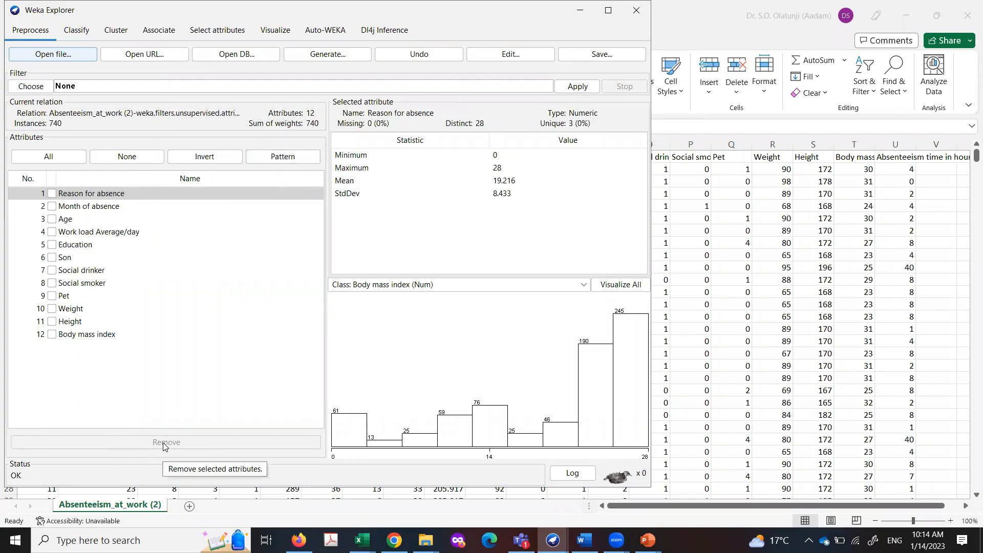
left_click(425, 55)
scroll(123, 292, "down", 1)
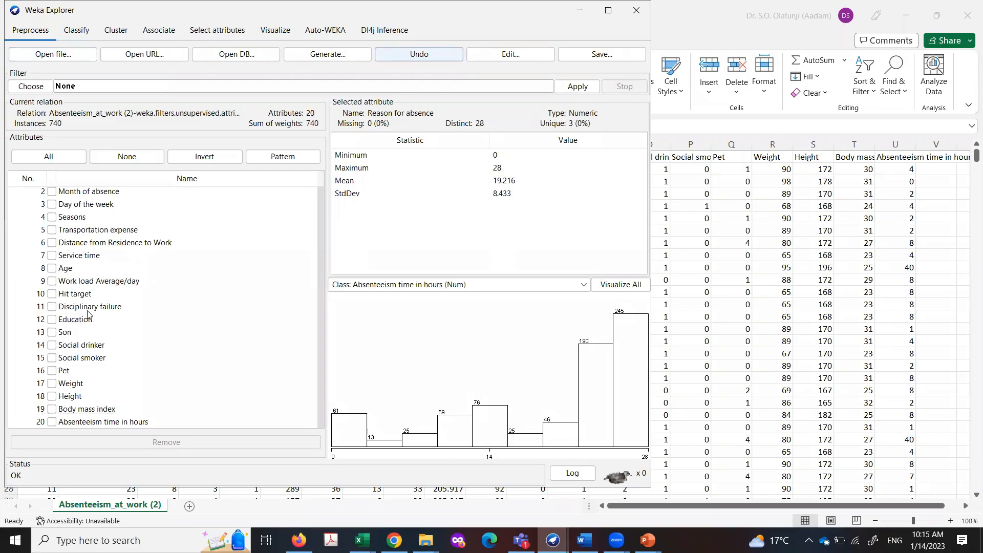
- Review the correlation ranking of the attributes, the attribute list and the run information of the latest IBk result
left_click(226, 31)
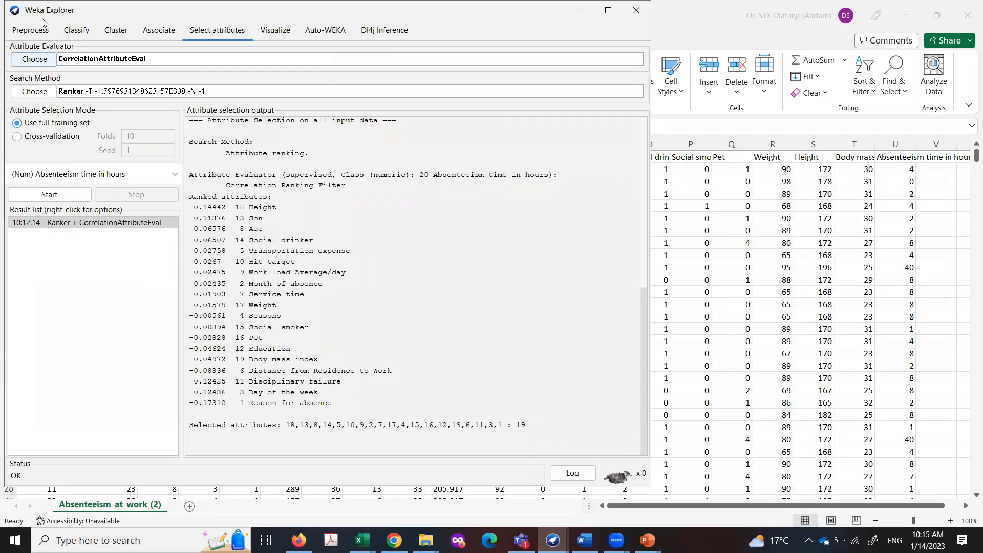
left_click(31, 32)
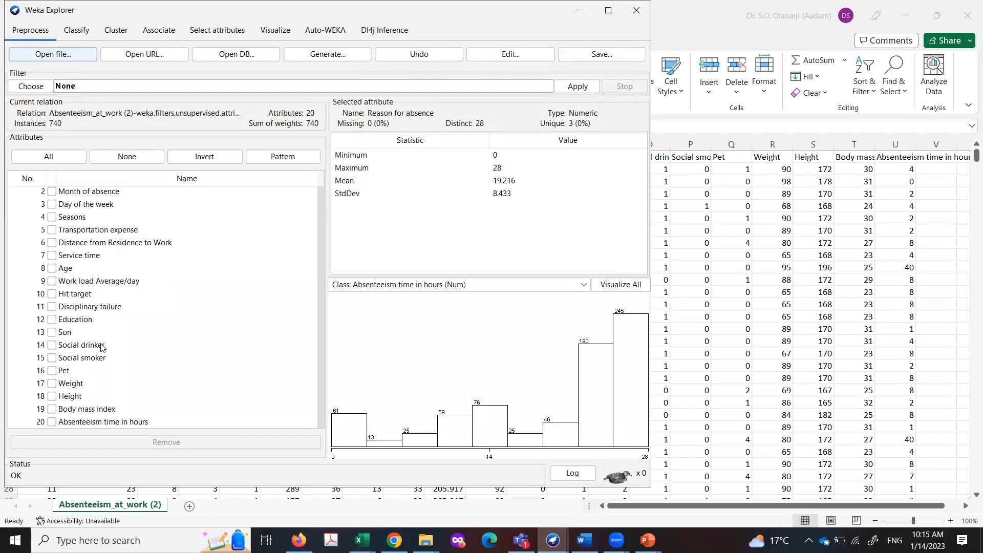
left_click(78, 32)
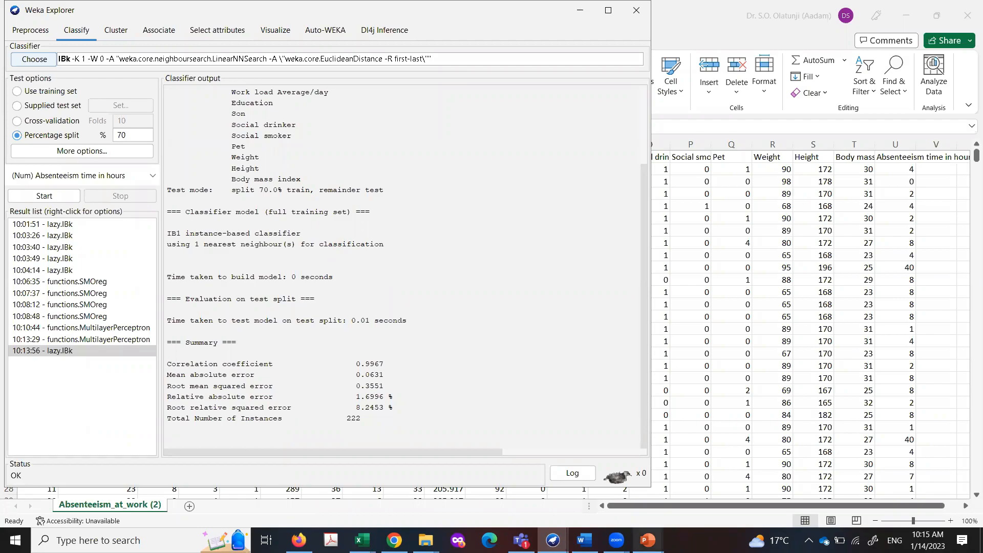
scroll(225, 279, "up", 3)
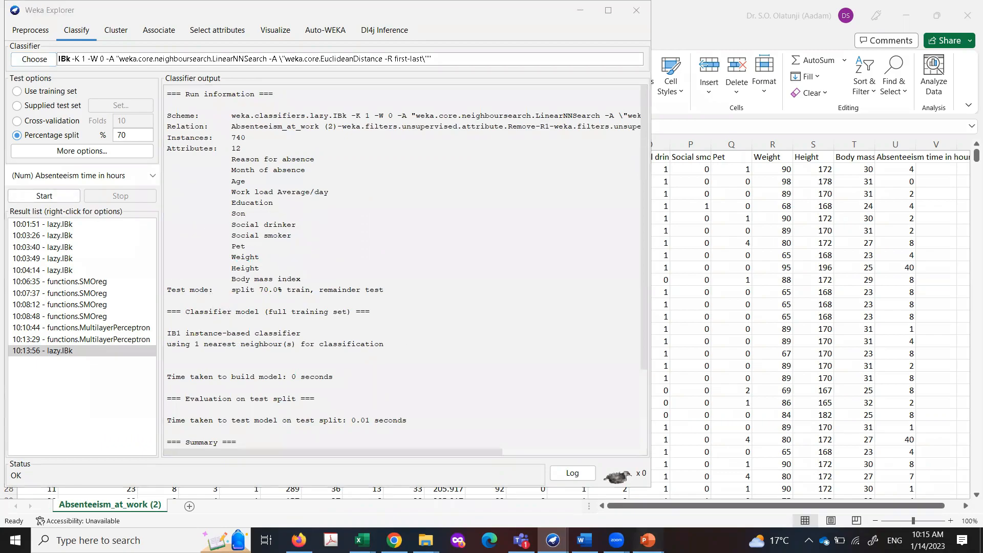
- Switch to the running PowerPoint slide show and advance to the Machine Learning Model slide
mouse_move(647, 540)
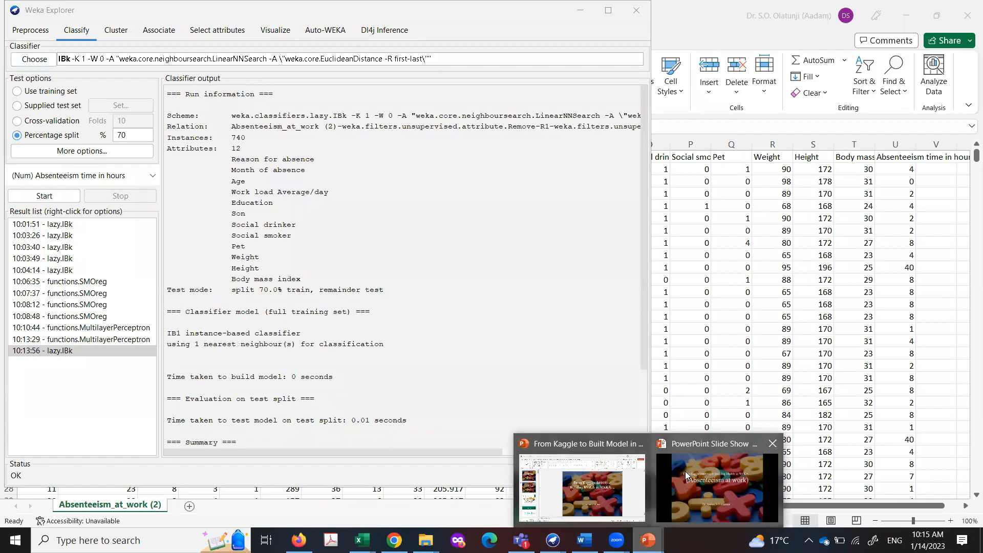
left_click(717, 482)
left_click(491, 288)
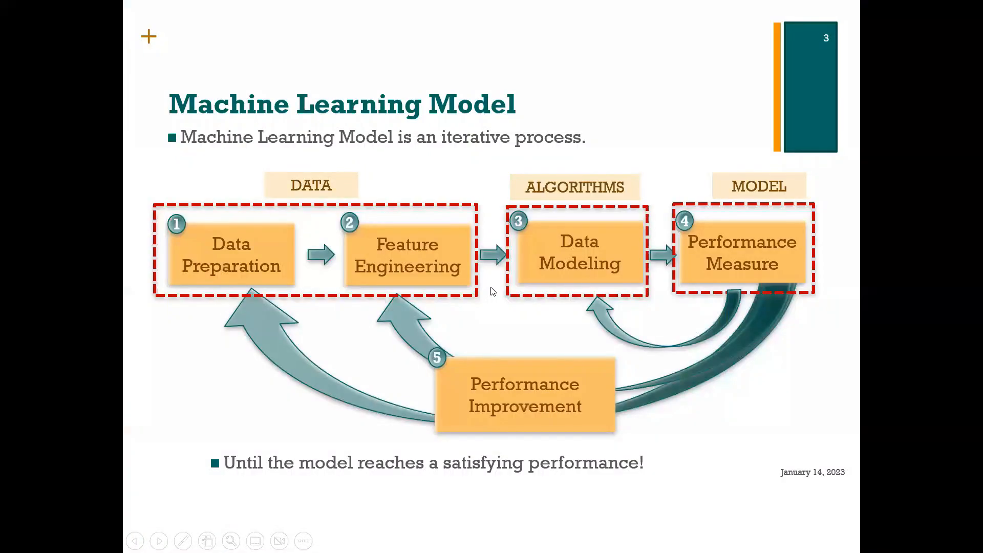